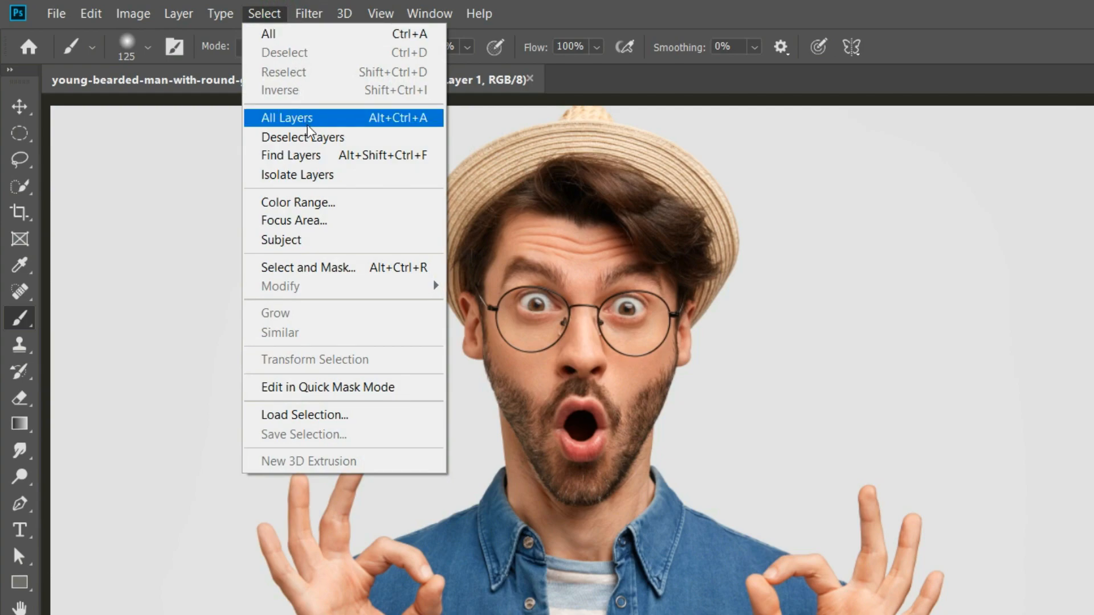
- Select the light grey backdrop around the man with Color Range, sampling it and adding its remaining tones to the selection
click(314, 203)
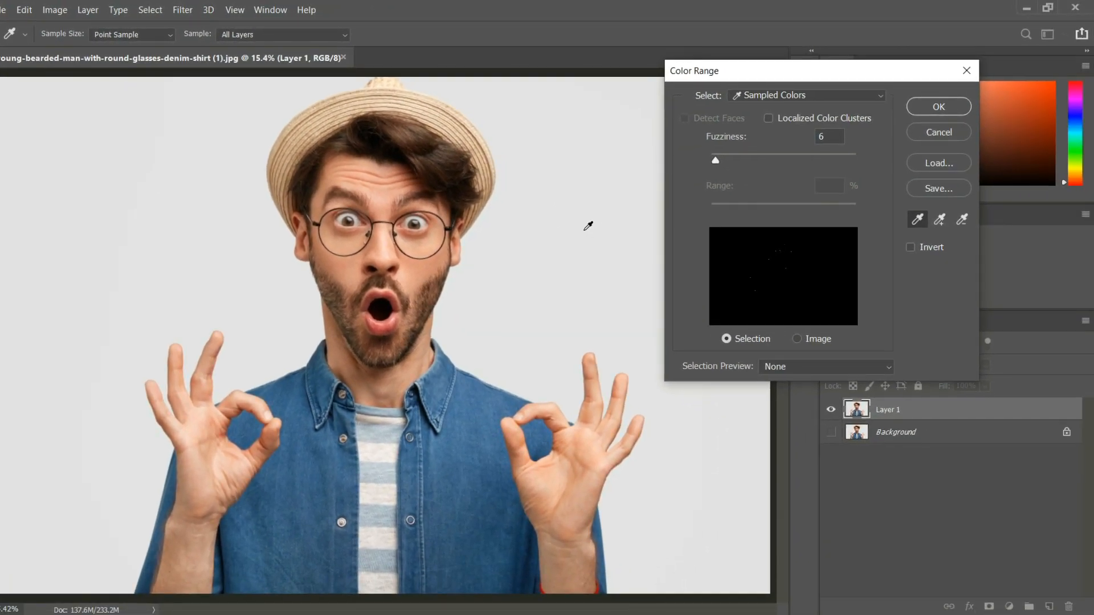
click(639, 242)
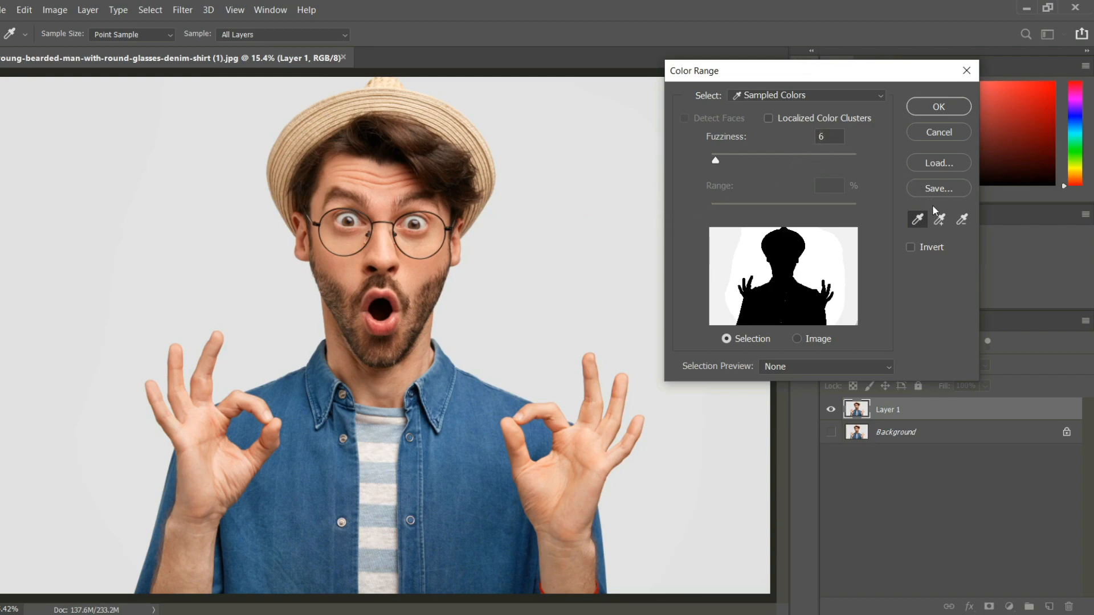
click(943, 225)
click(837, 251)
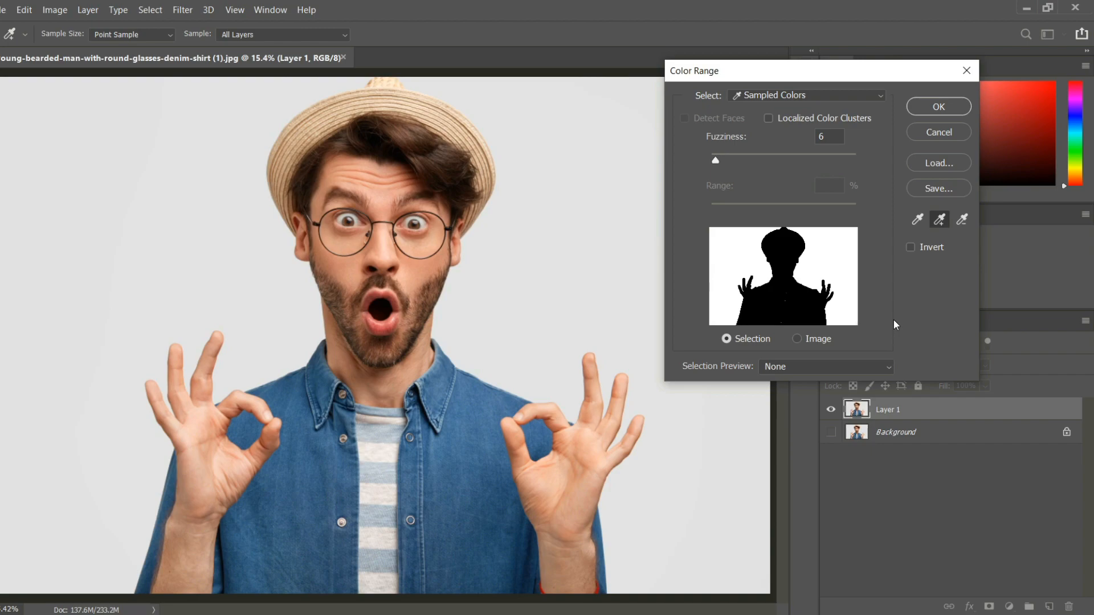
click(935, 108)
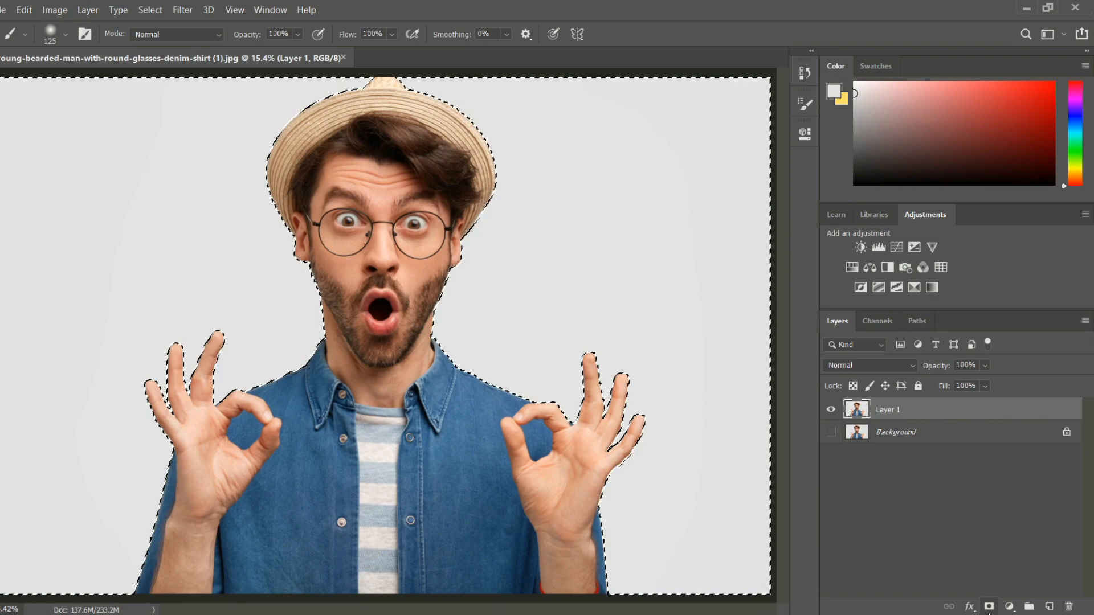
- Add a layer mask to Layer 1 from the selection and invert it to keep the man instead of the backdrop
click(990, 606)
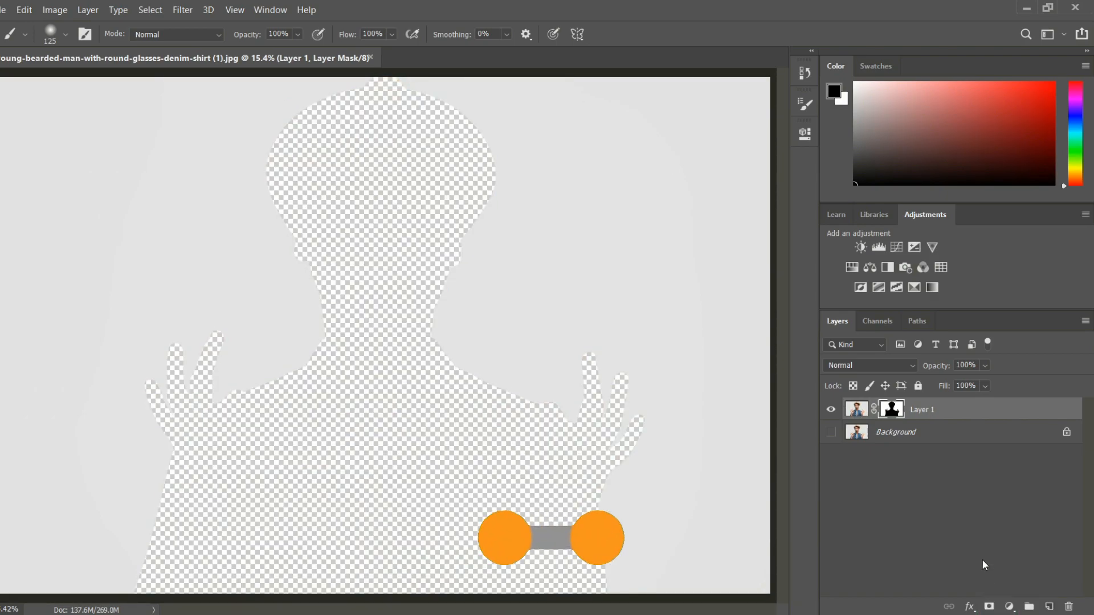
key(ctrl+i)
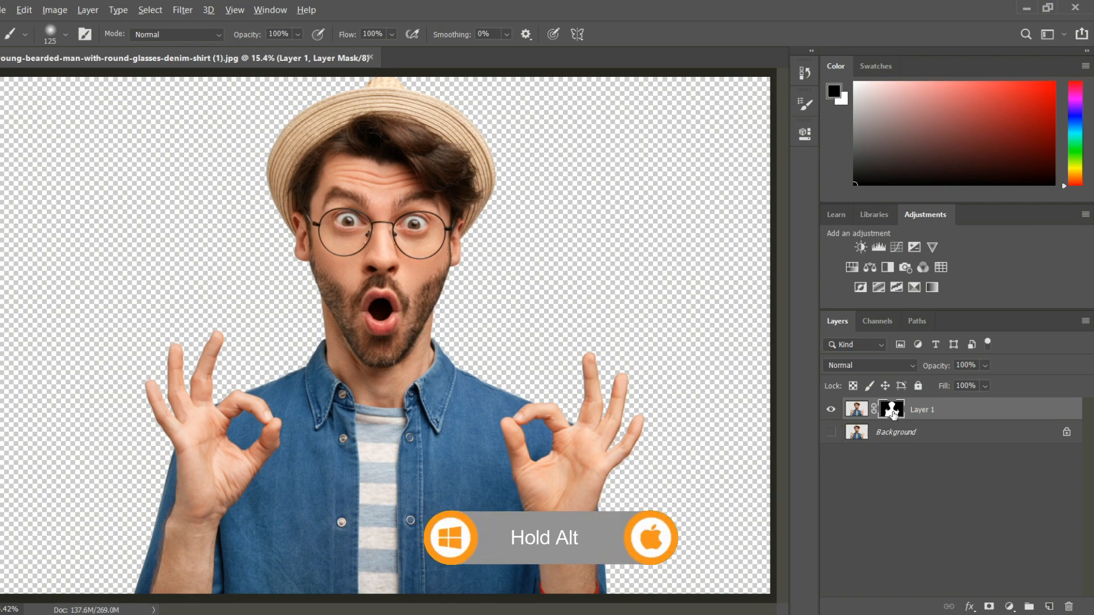
- Display Layer 1's mask on its own and set the Brush to Overlay mode with white as the foreground color
alt+click(893, 411)
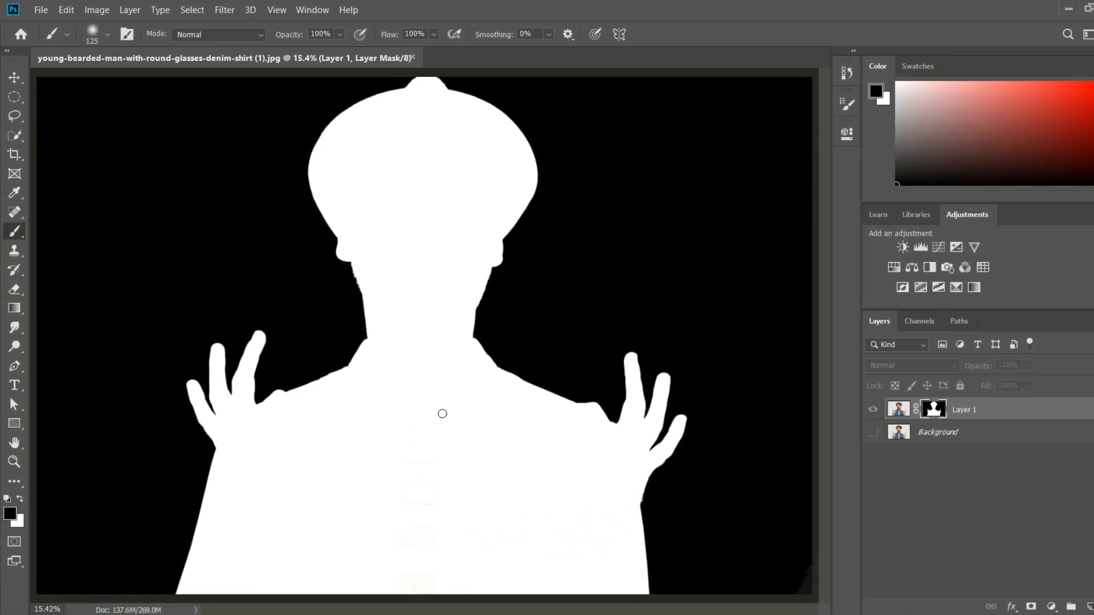
click(186, 35)
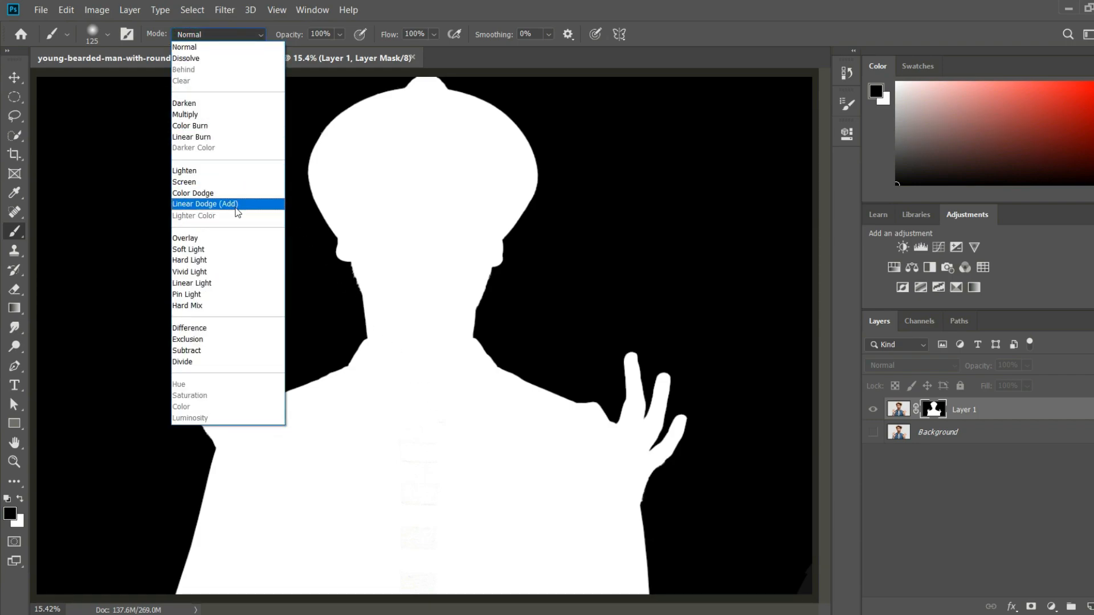
click(230, 244)
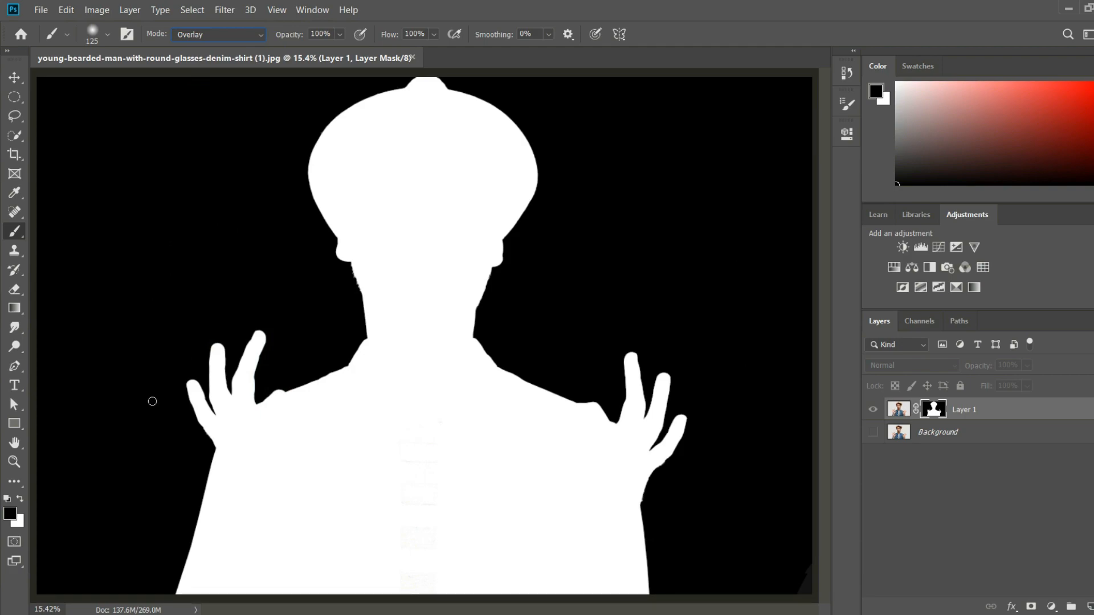
click(20, 499)
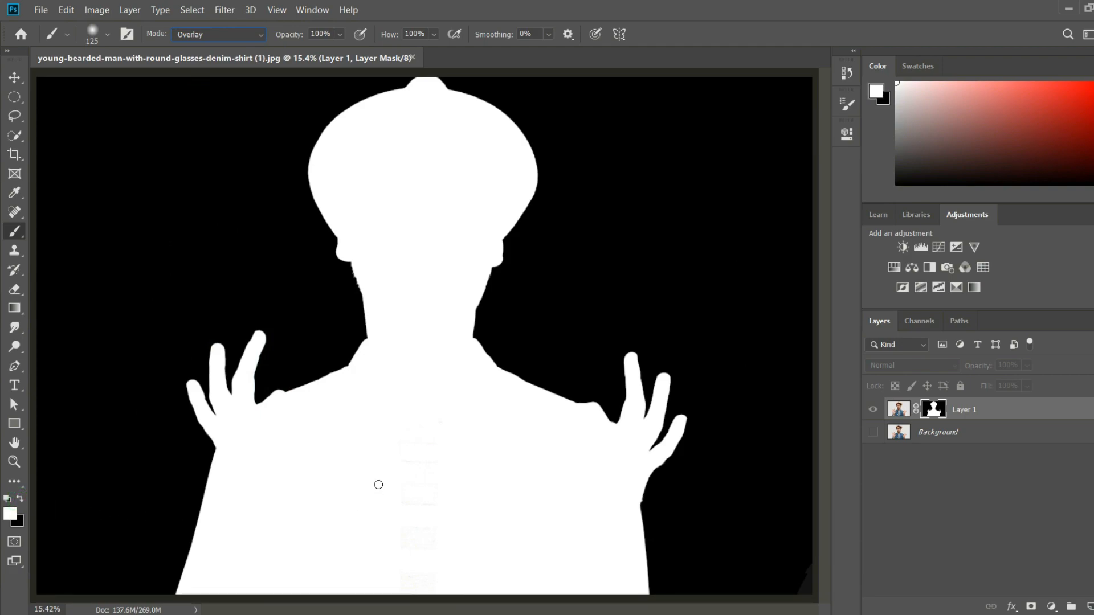
- Paint out the faint grey marks inside the mask's body silhouette with the brush enlarged to 800, and return to the image view
key(bracketright)
key(bracketright)
key(bracketright)
key(bracketright)
key(bracketright)
key(bracketright)
key(bracketright)
key(bracketright)
key(bracketright)
key(bracketright)
key(bracketright)
key(bracketright)
key(bracketright)
key(bracketright)
key(bracketright)
key(bracketright)
key(bracketright)
key(bracketright)
key(bracketright)
mouse_move(294, 409)
mouse_down()
mouse_move(582, 548)
mouse_move(622, 462)
mouse_move(470, 455)
mouse_up()
mouse_move(448, 382)
mouse_down()
mouse_move(492, 255)
mouse_move(351, 188)
mouse_move(364, 314)
mouse_move(481, 111)
mouse_move(587, 414)
mouse_move(647, 426)
mouse_up()
click(899, 415)
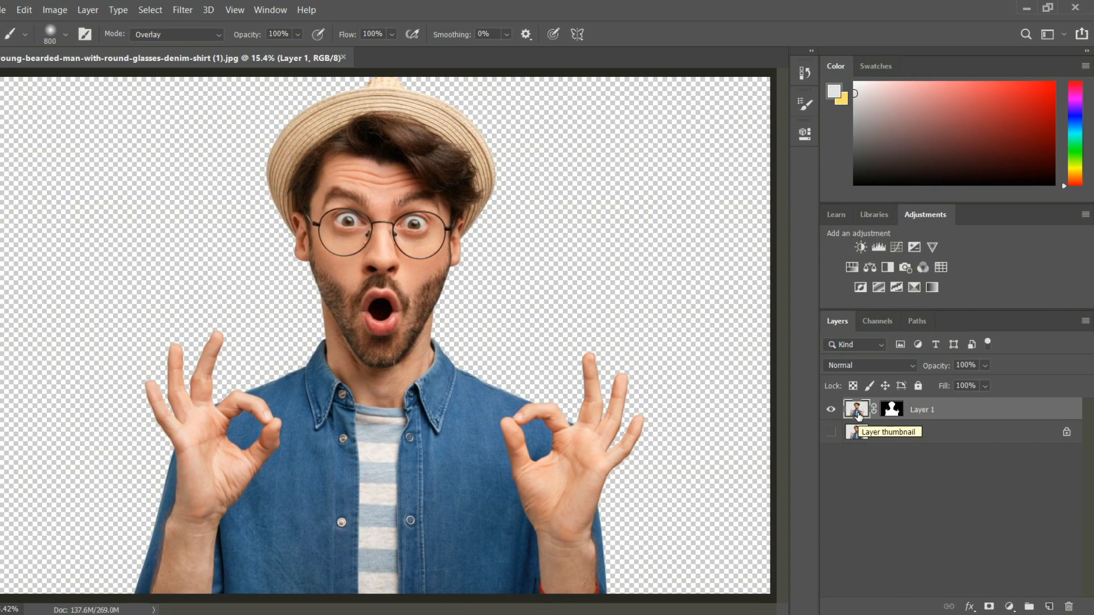
- Add a Gradient Fill layer and set the gradient's starting color stop to orange e87028
click(1010, 607)
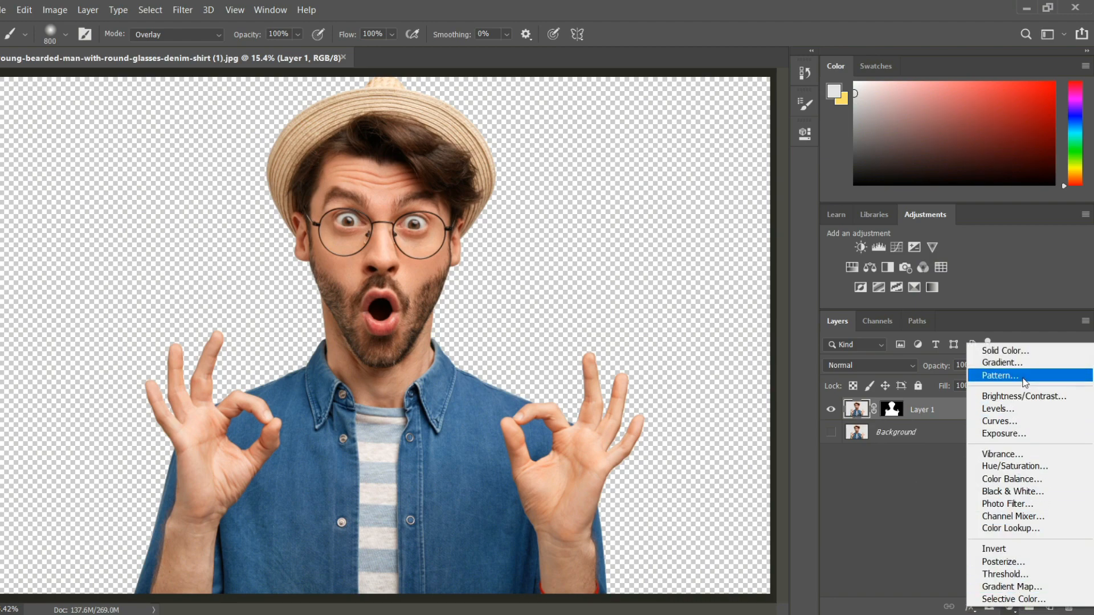
click(1020, 362)
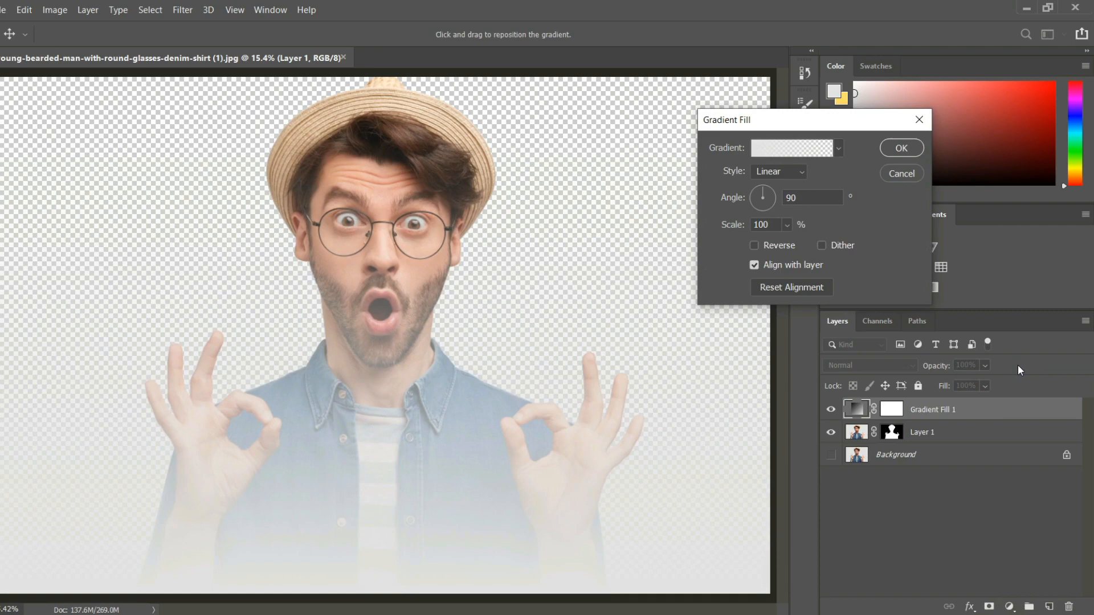
click(781, 146)
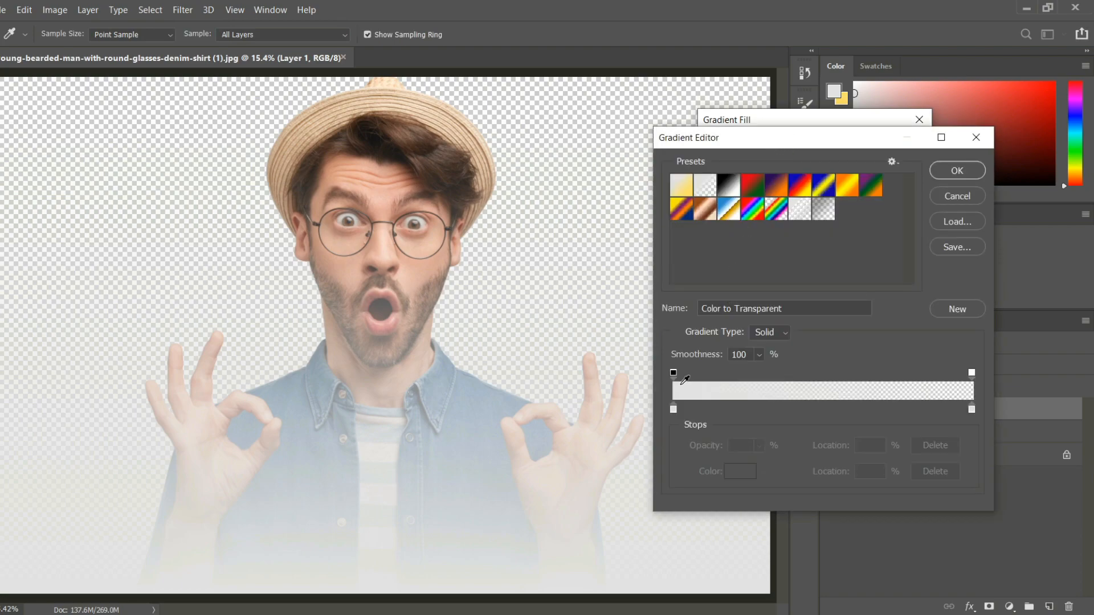
click(673, 409)
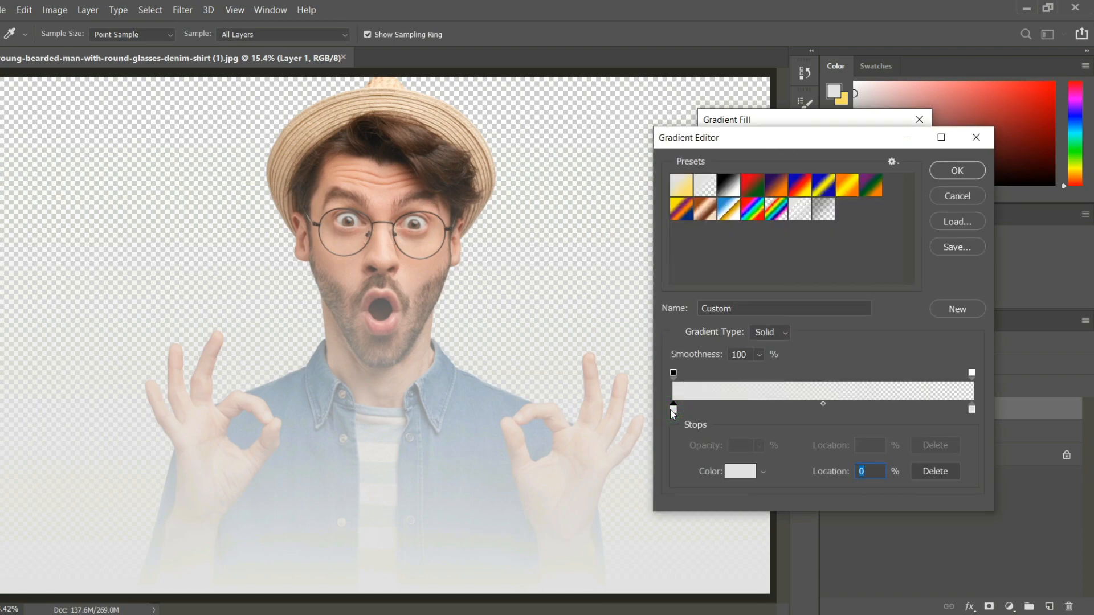
click(738, 478)
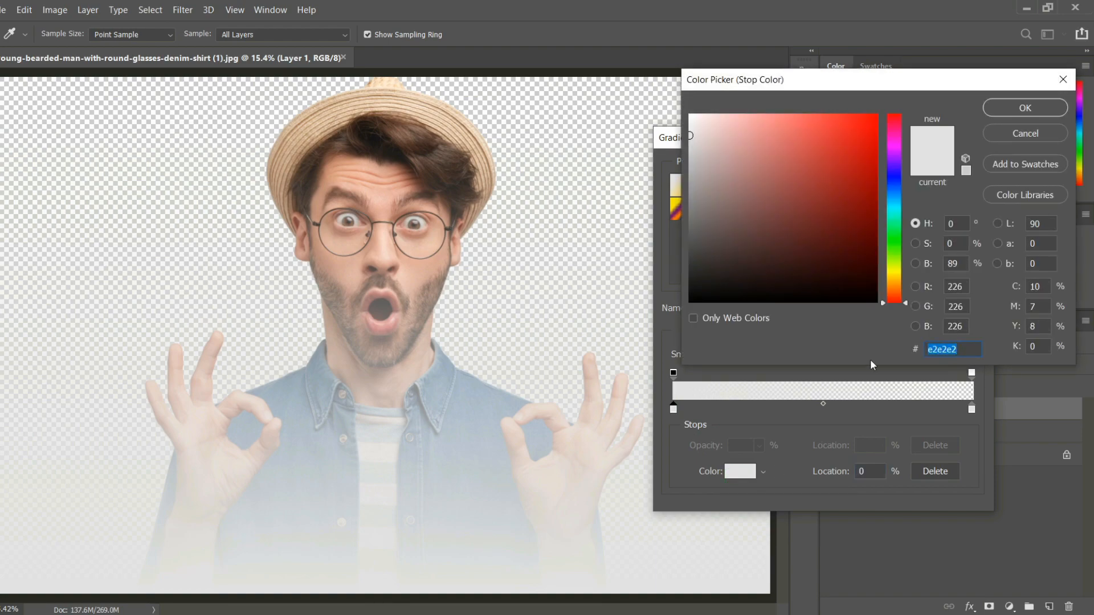
drag(897, 289, 895, 291)
click(845, 131)
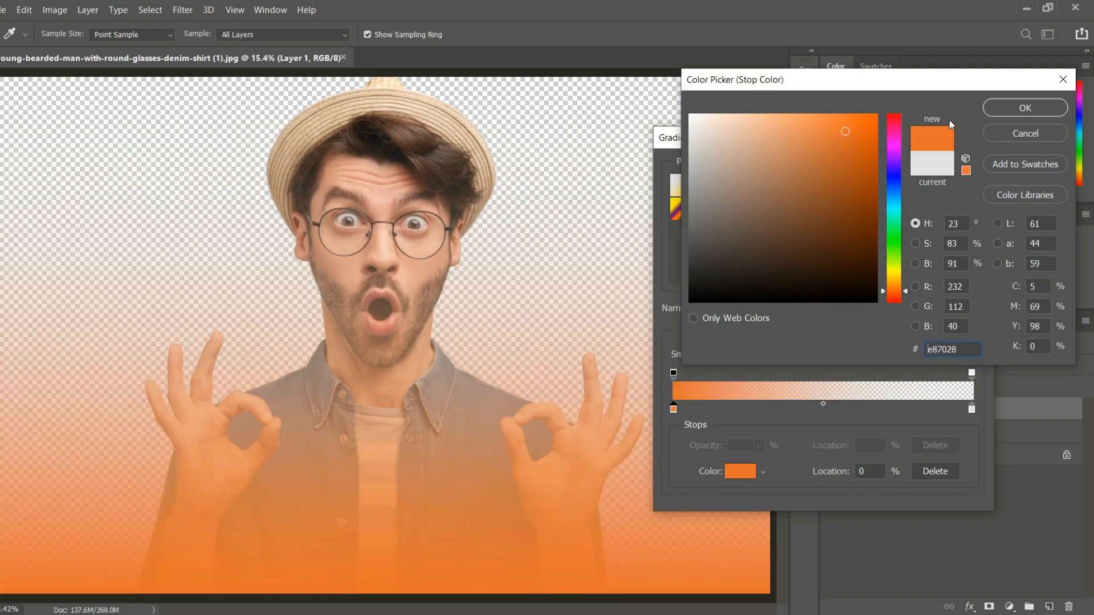
click(991, 110)
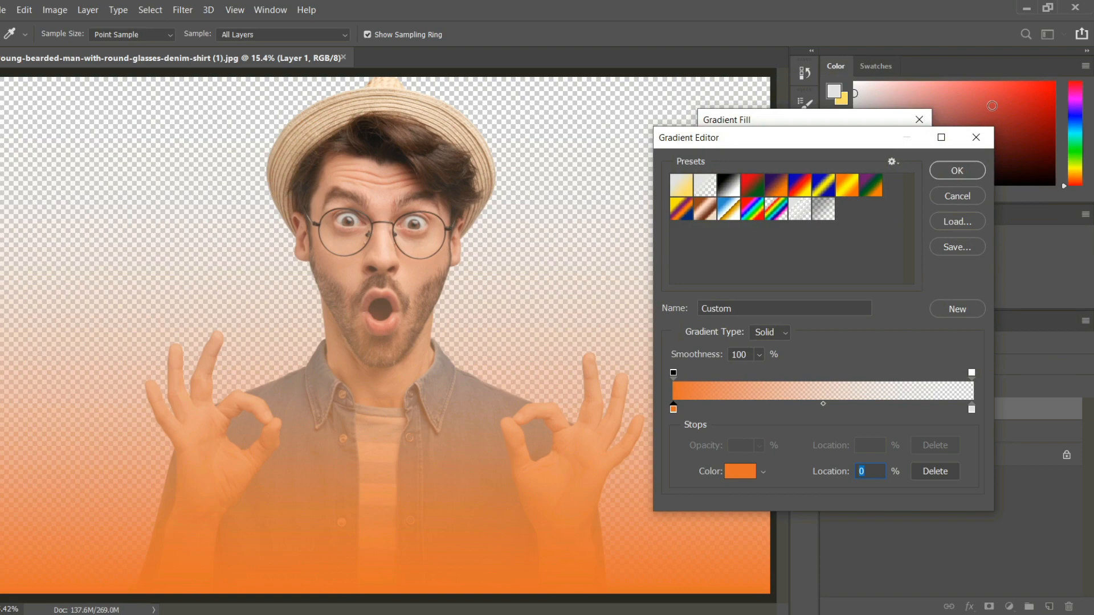
- Set the gradient's end color stop at location 100% to yellow-orange fbb328
click(972, 409)
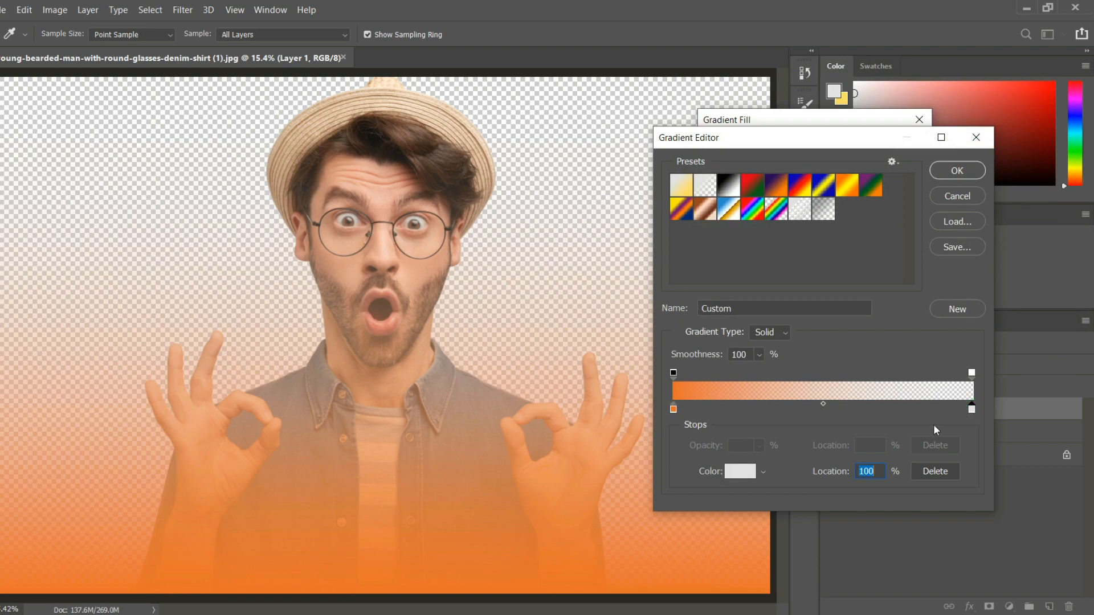
click(740, 471)
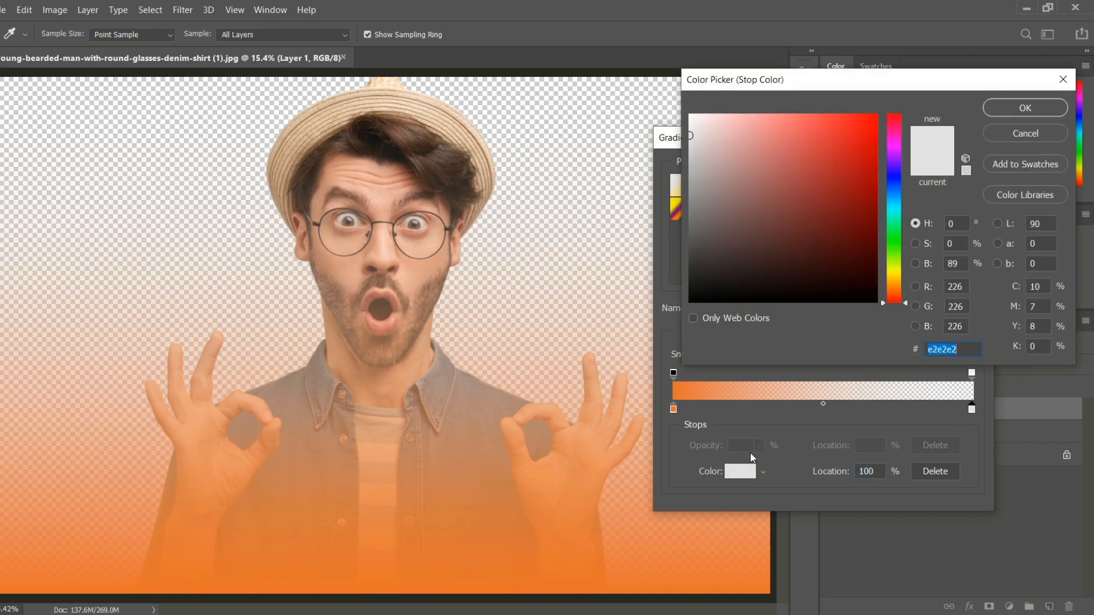
click(891, 283)
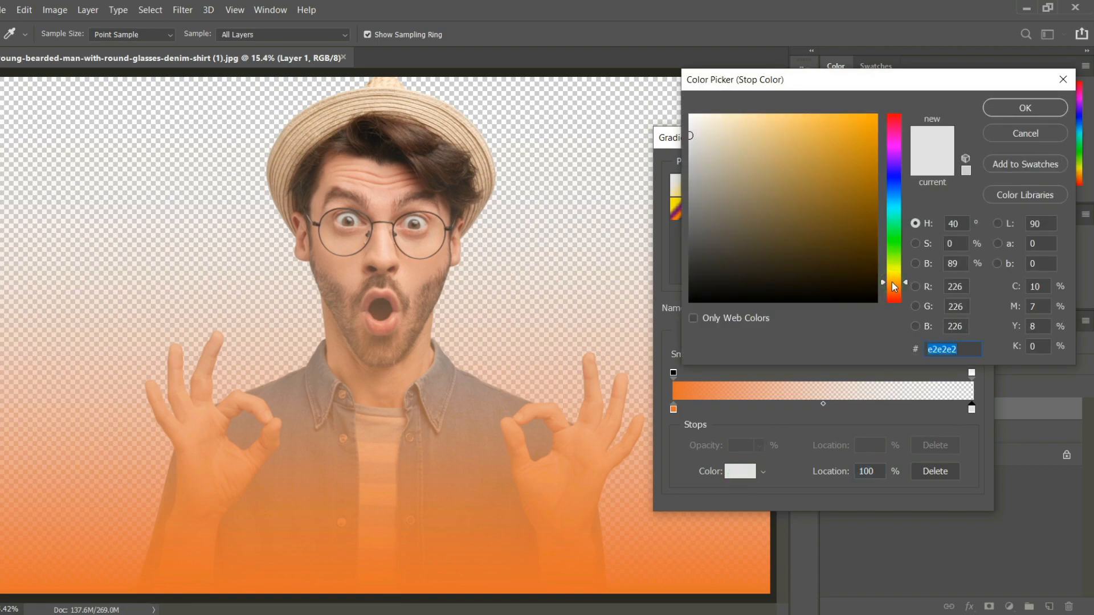
click(848, 116)
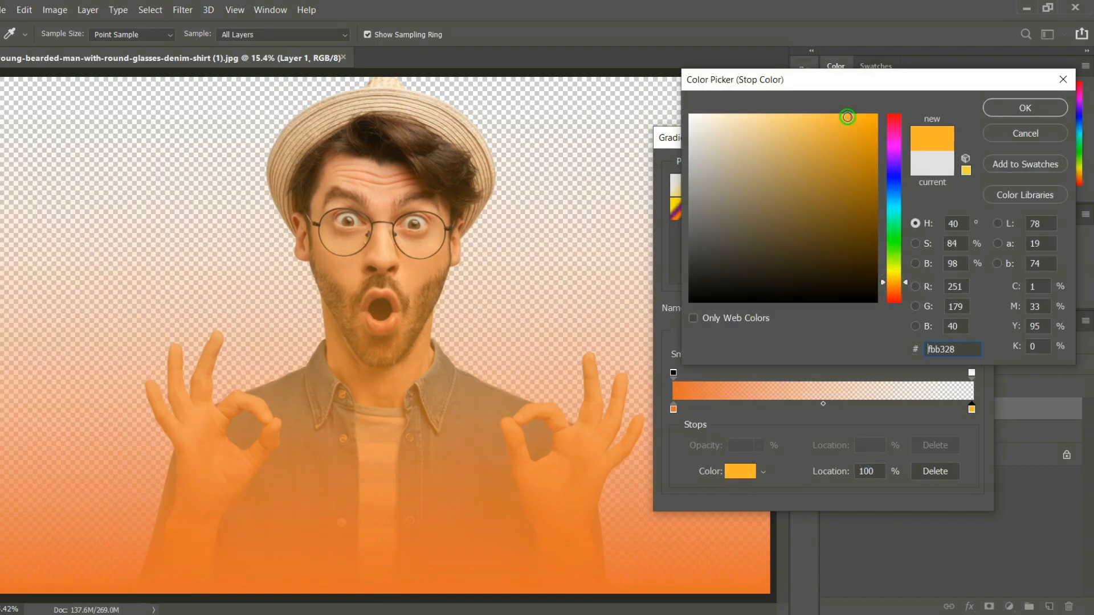
click(1034, 107)
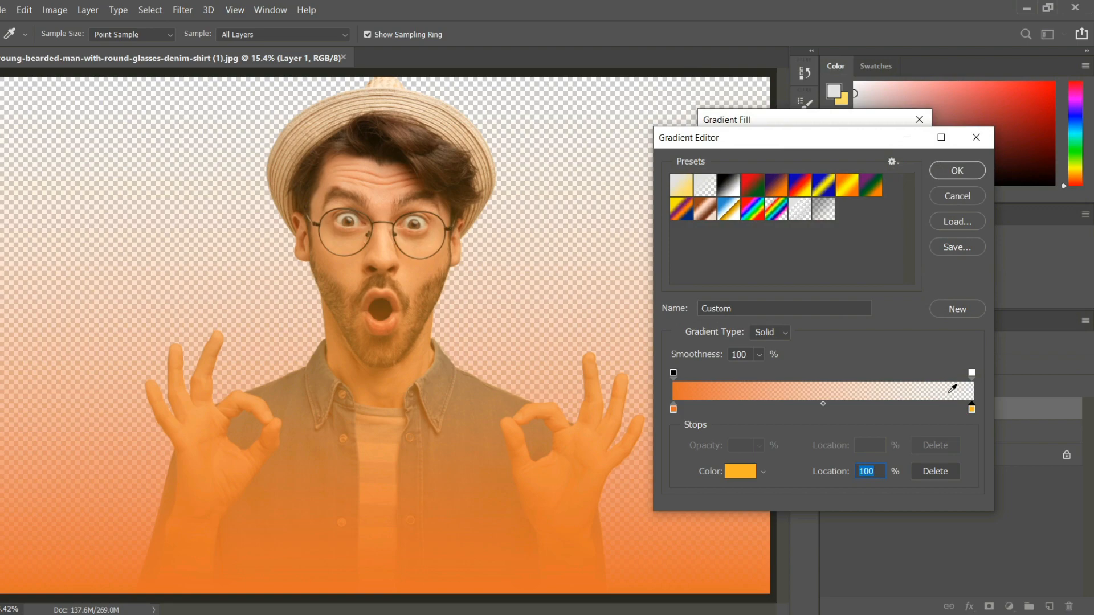
- Make the gradient's end stop fully opaque at 100% and accept the edited gradient
click(972, 374)
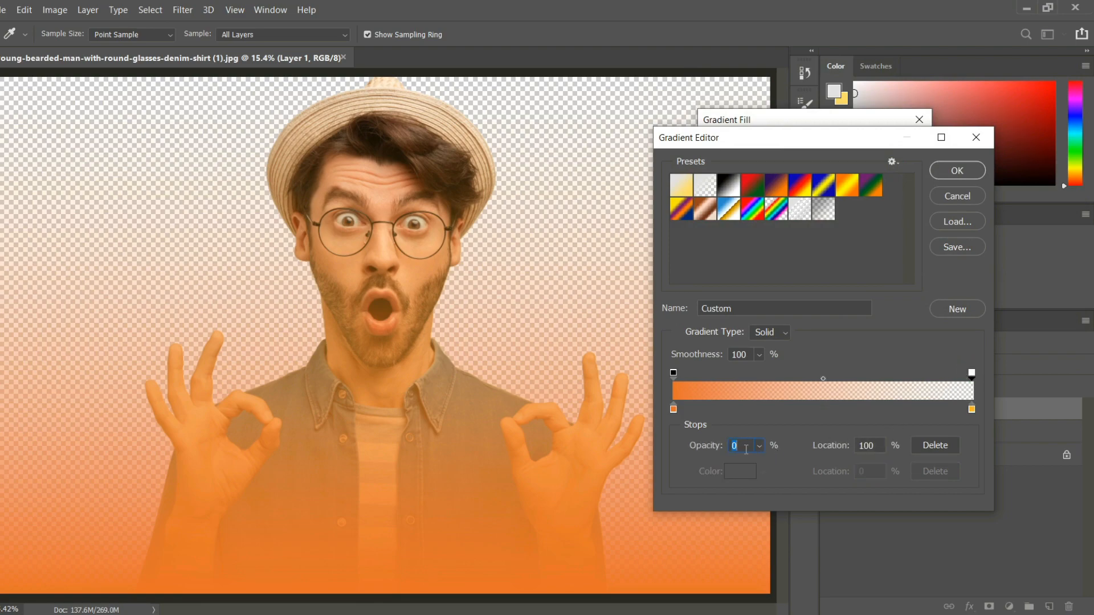
text(100)
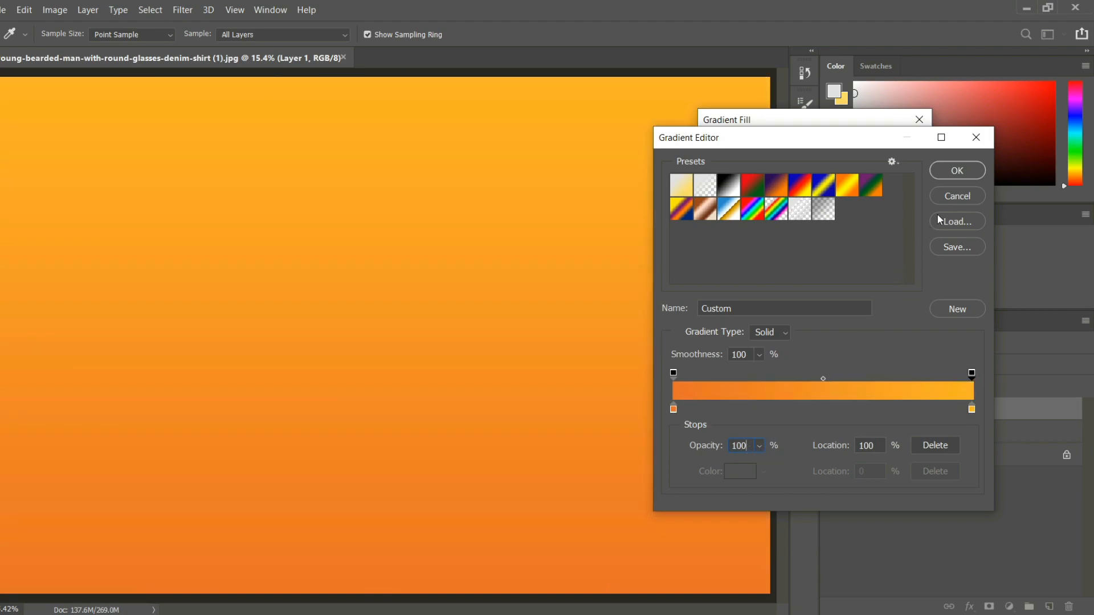
click(957, 170)
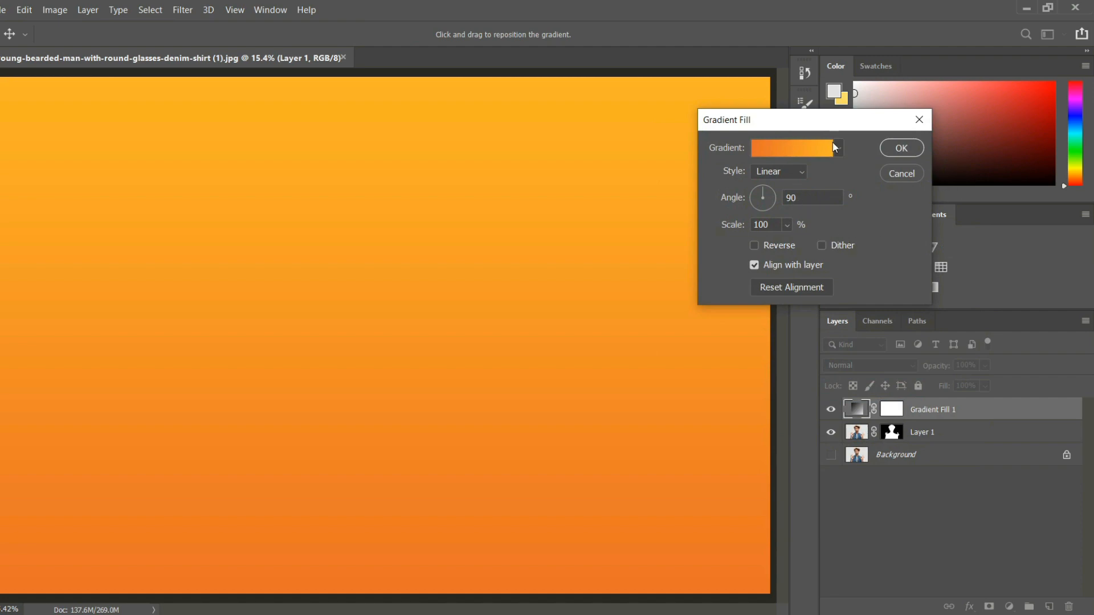
- Set the gradient fill to Radial style with a 20° angle and reversed colors, and place its layer beneath Layer 1
click(777, 172)
click(771, 202)
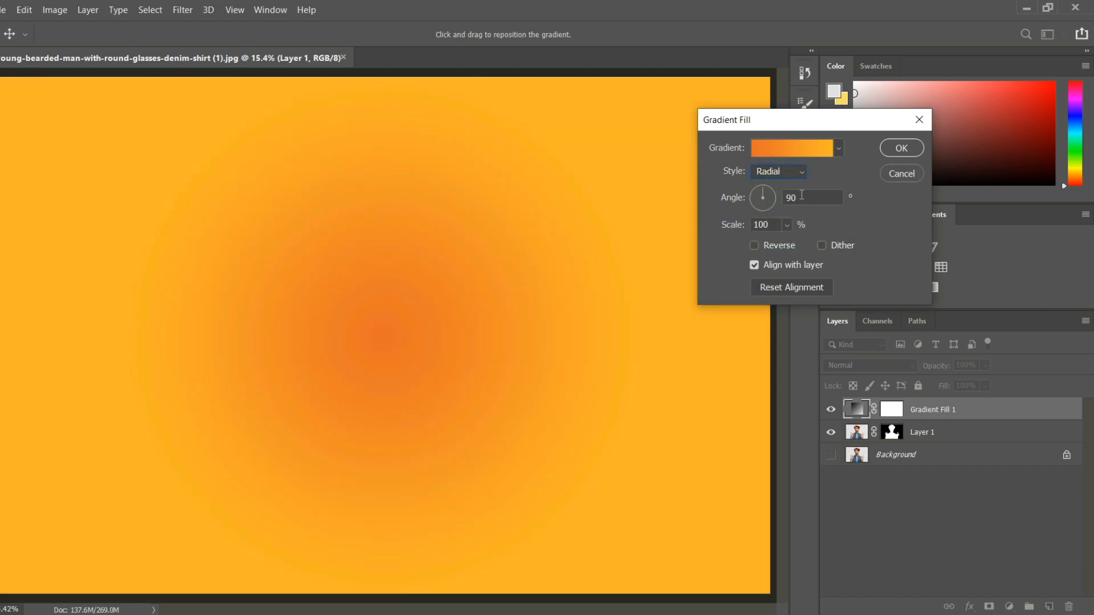
drag(800, 196, 785, 200)
text(2)
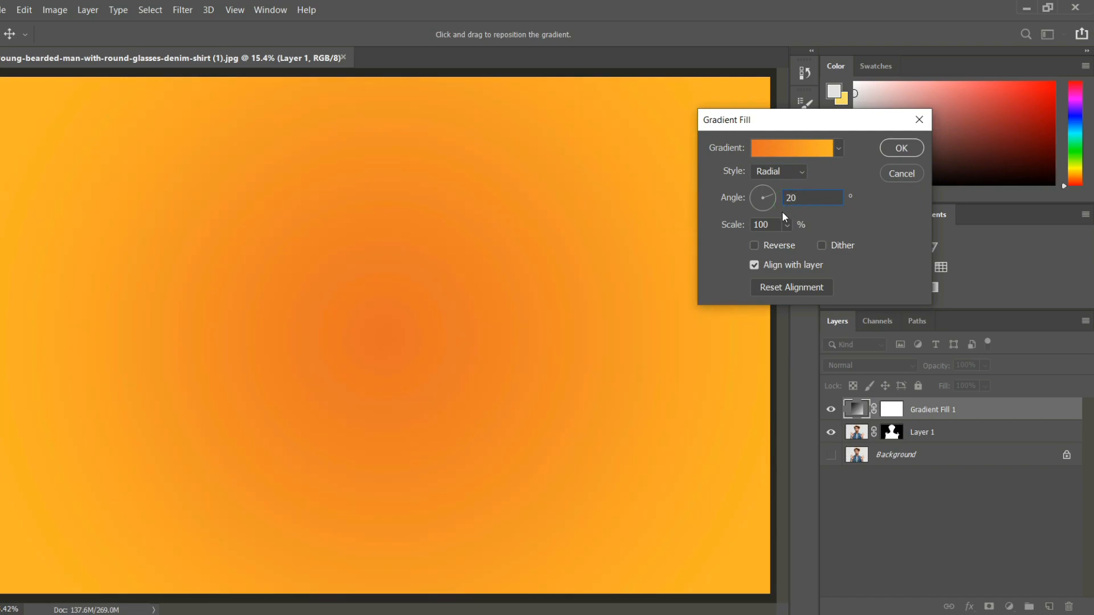
click(755, 245)
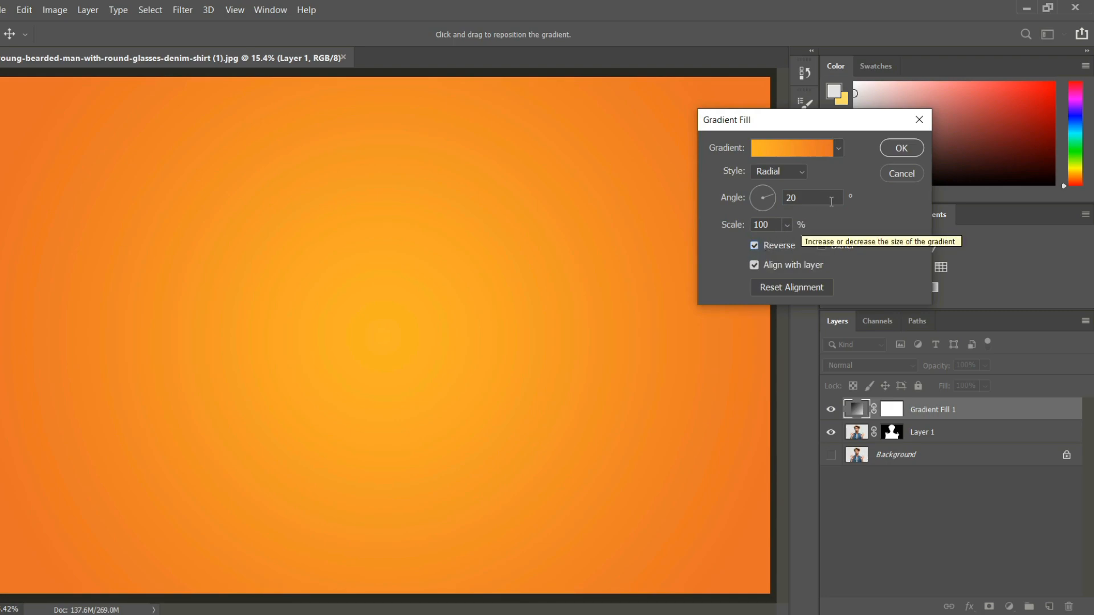
click(900, 149)
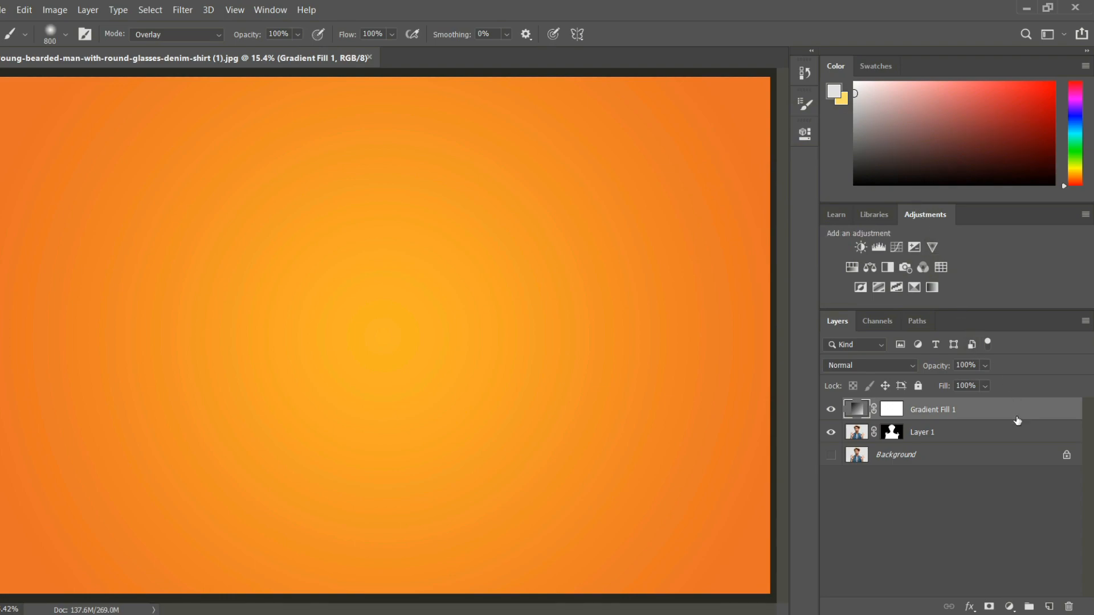
drag(995, 415, 973, 447)
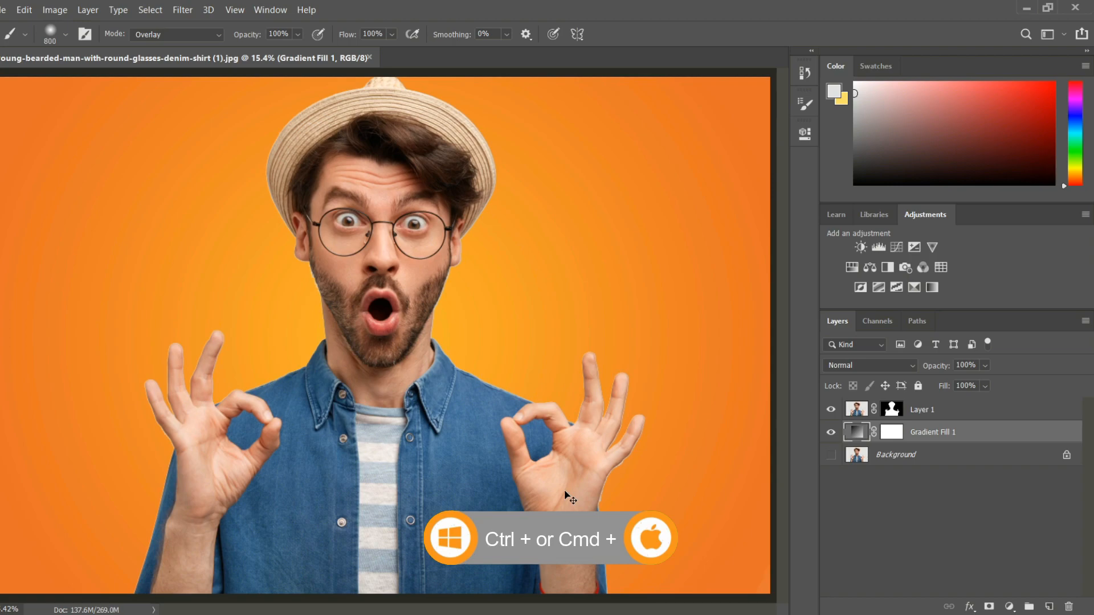
- Examine the cutout edges around the beard, collar, hands and sleeves at 50% zoom, and return to the full image
key(ctrl+plus)
key(ctrl+plus)
key(ctrl+plus)
key(ctrl+plus)
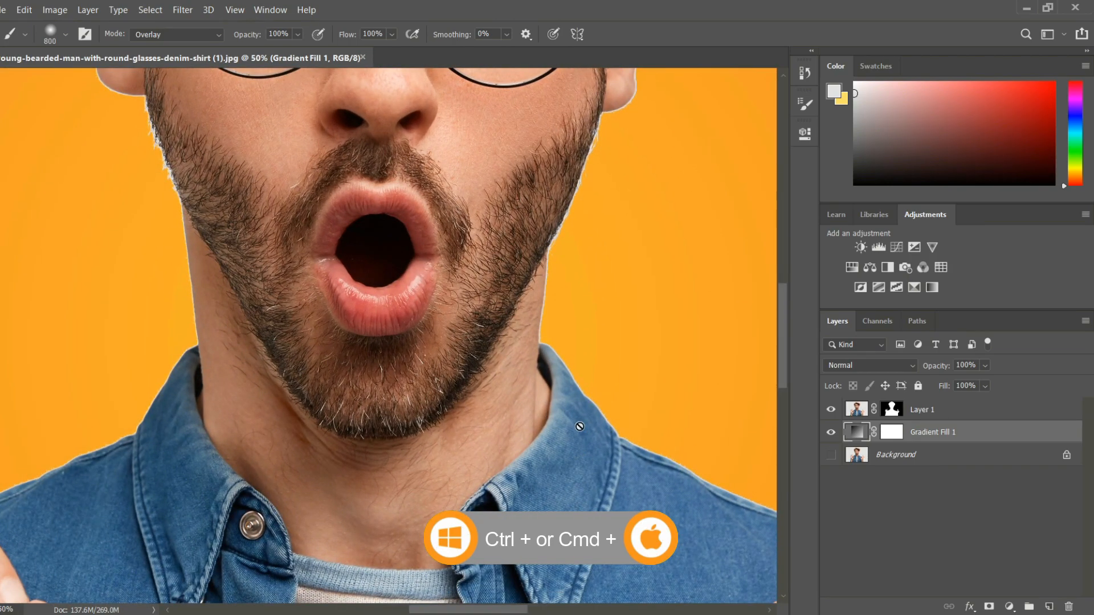
drag(706, 508, 453, 273)
drag(606, 365, 537, 257)
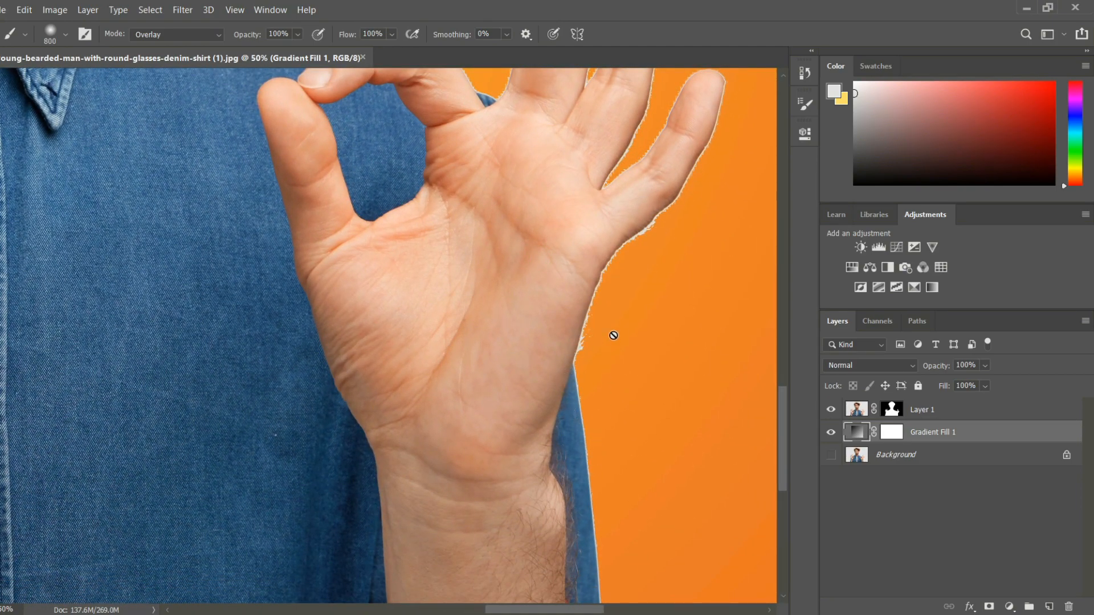
drag(564, 165, 613, 369)
drag(387, 302, 498, 298)
mouse_move(268, 251)
mouse_down()
mouse_move(410, 283)
mouse_move(279, 266)
mouse_up()
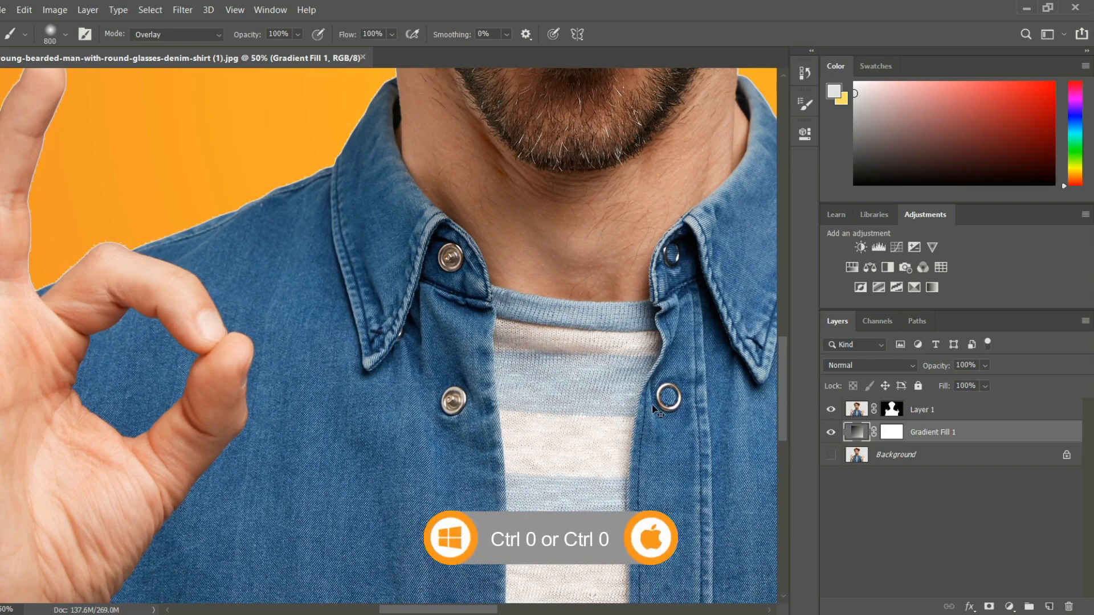
key(ctrl+0)
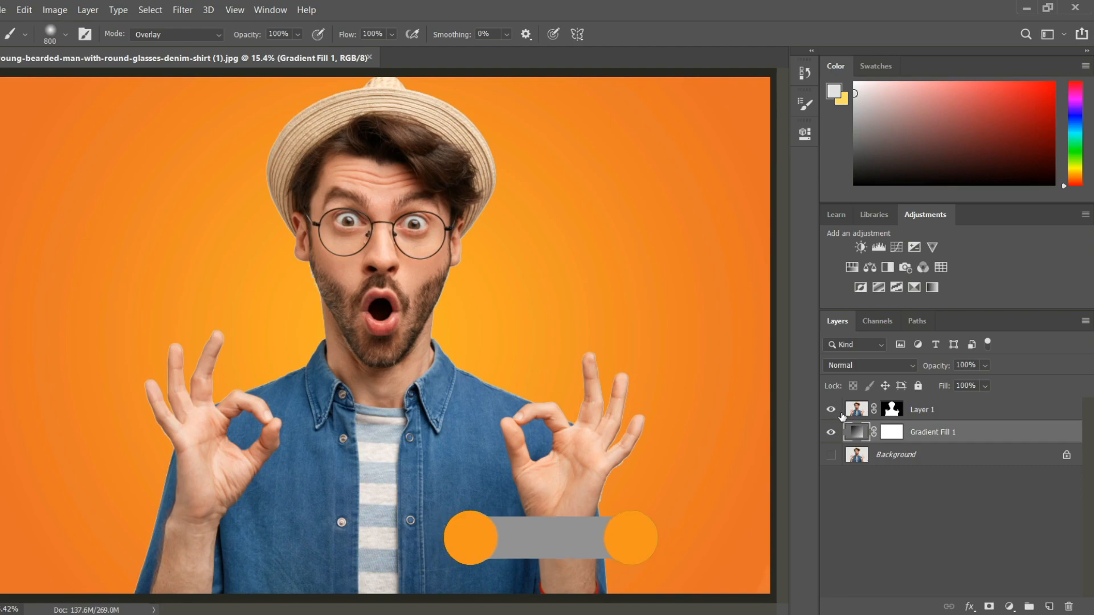
- Load Layer 1's mask as a selection and invert it to select the area around the man
click(963, 412)
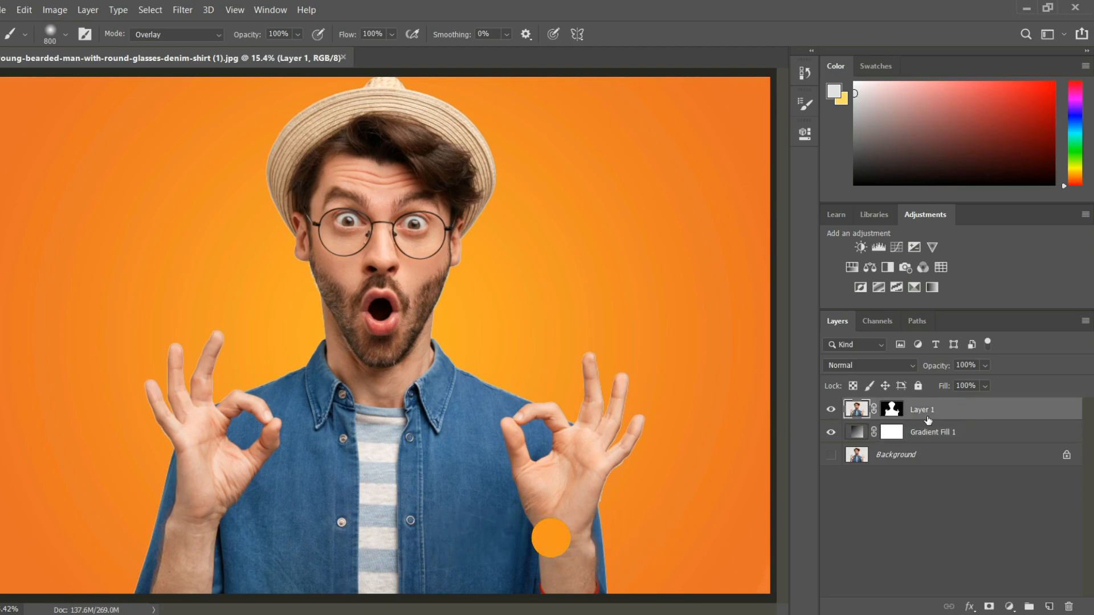
ctrl+click(892, 413)
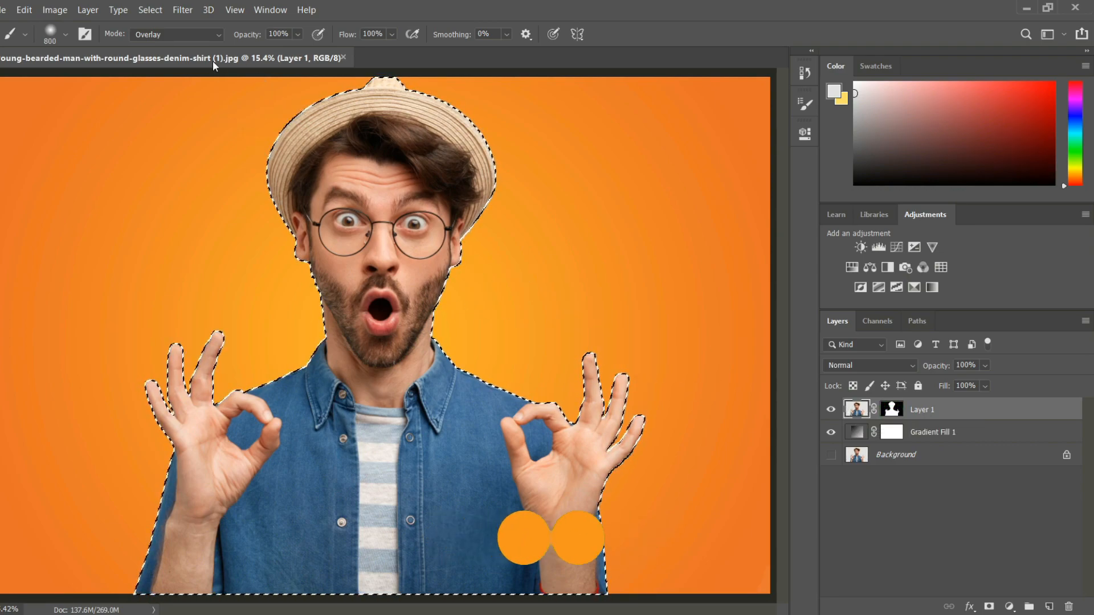
click(151, 9)
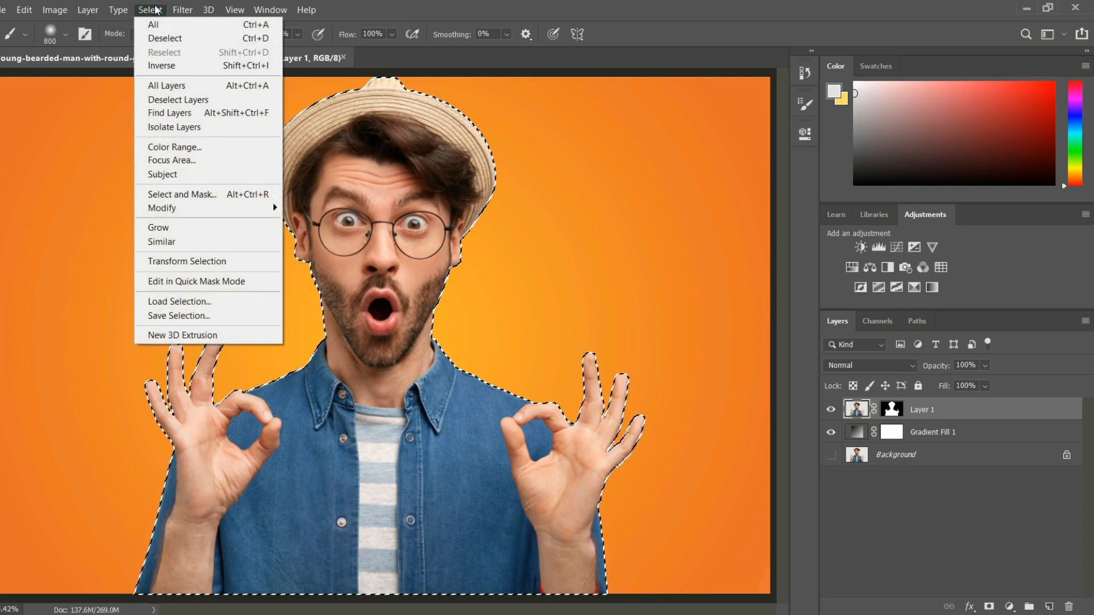
click(163, 66)
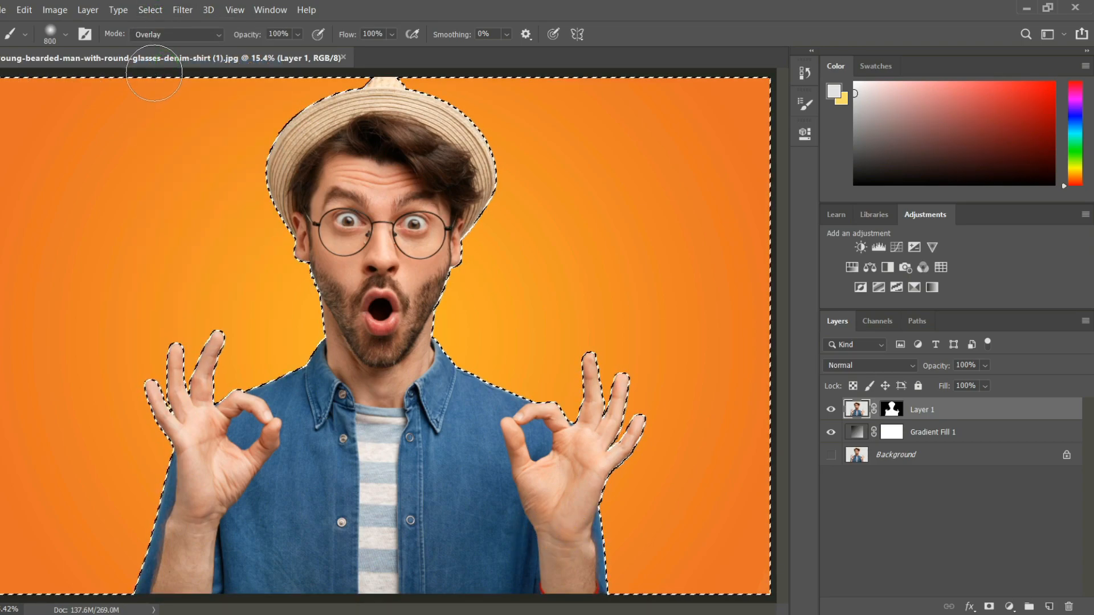
- Expand the inverted selection slightly into the man's outline, leaving the effect at canvas bounds off
click(152, 14)
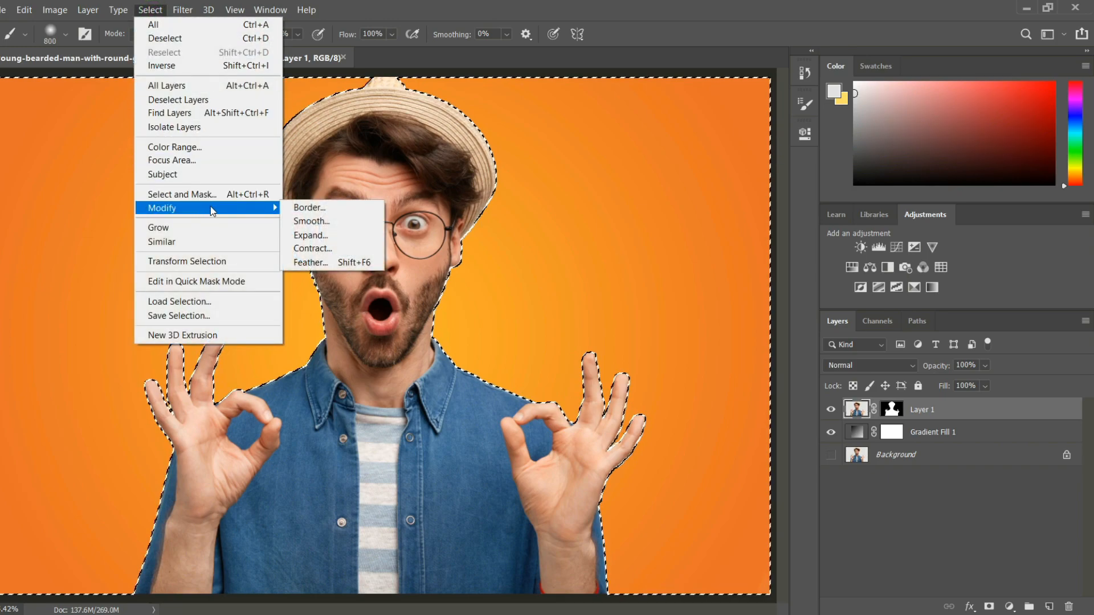
click(302, 235)
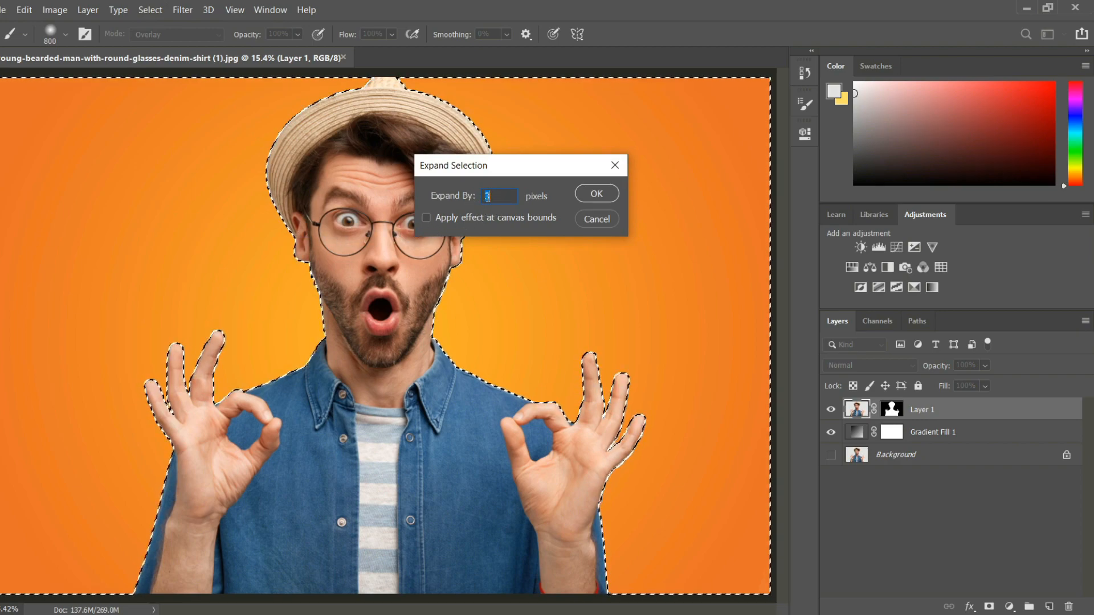
click(591, 197)
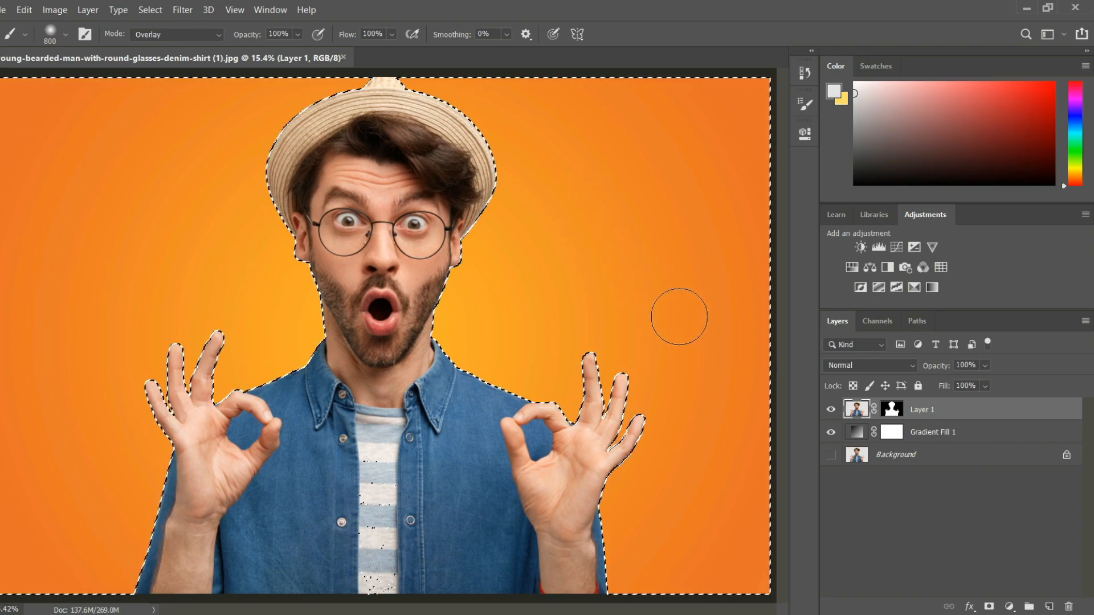
- Paint the cutout's selected fringe black on Layer 1's mask with the Brush in Normal mode, and deselect
click(893, 410)
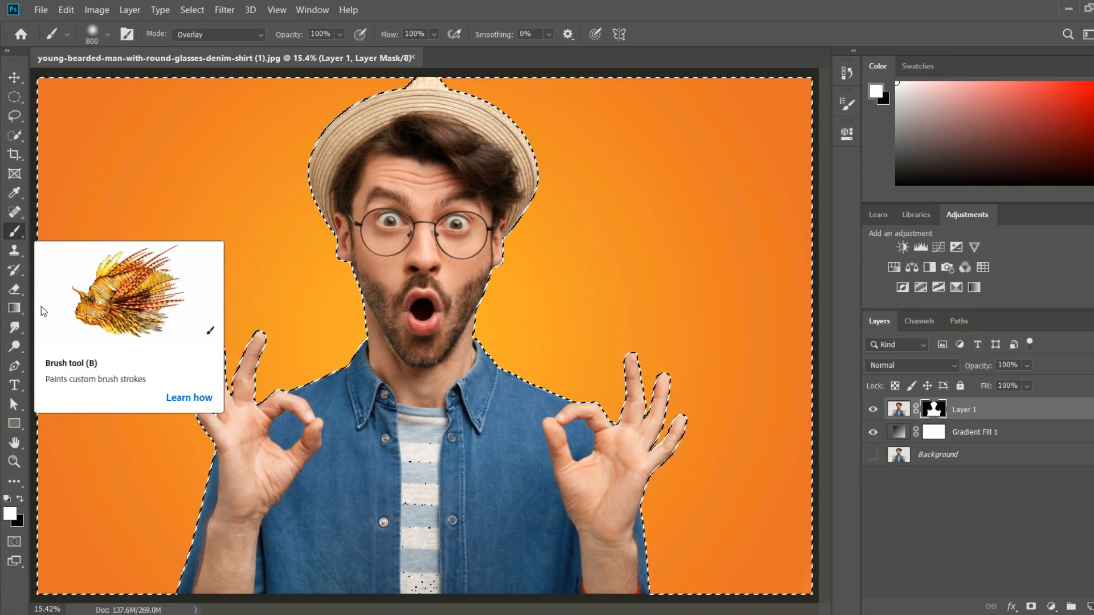
click(18, 501)
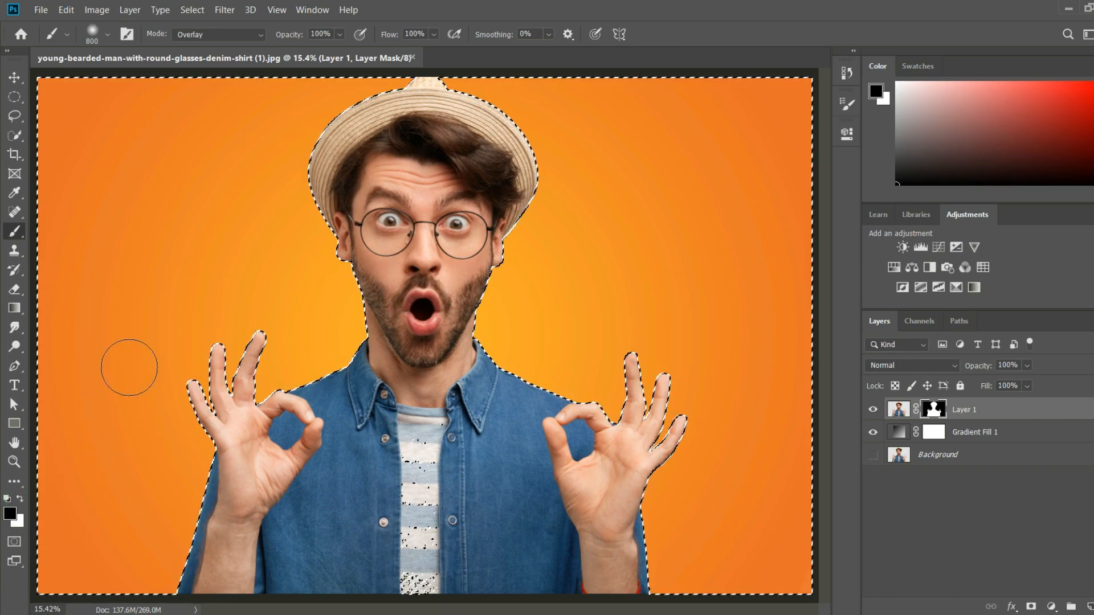
click(252, 33)
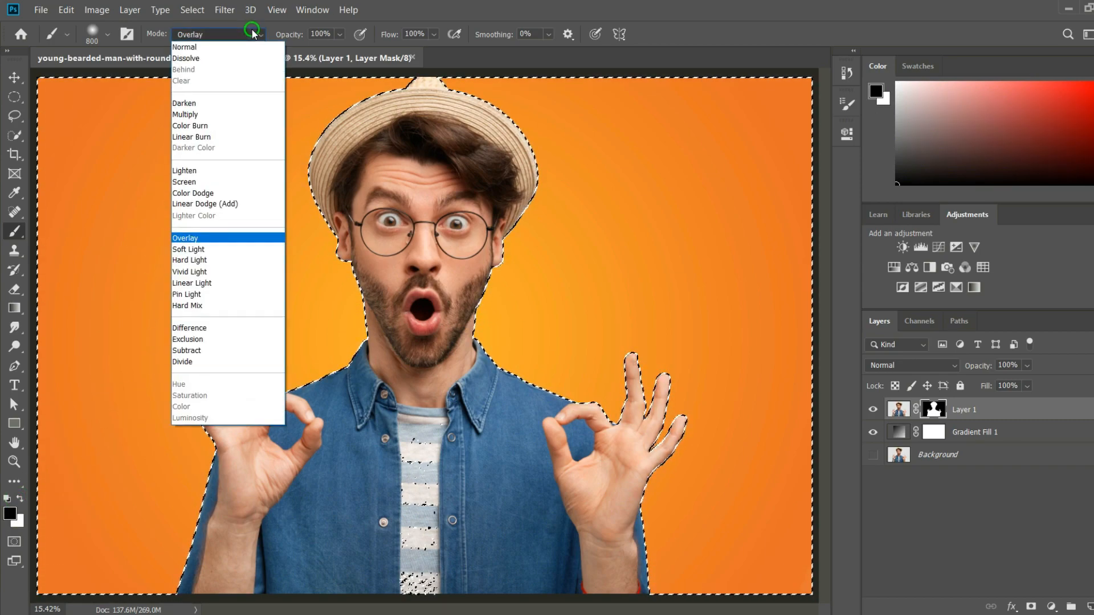
click(245, 46)
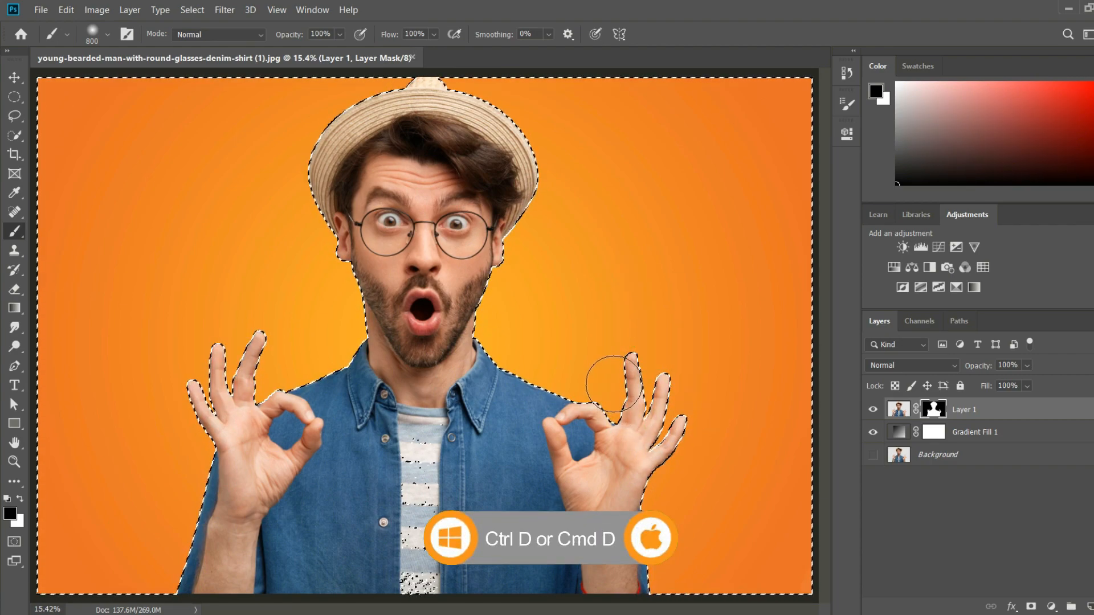
key(ctrl+d)
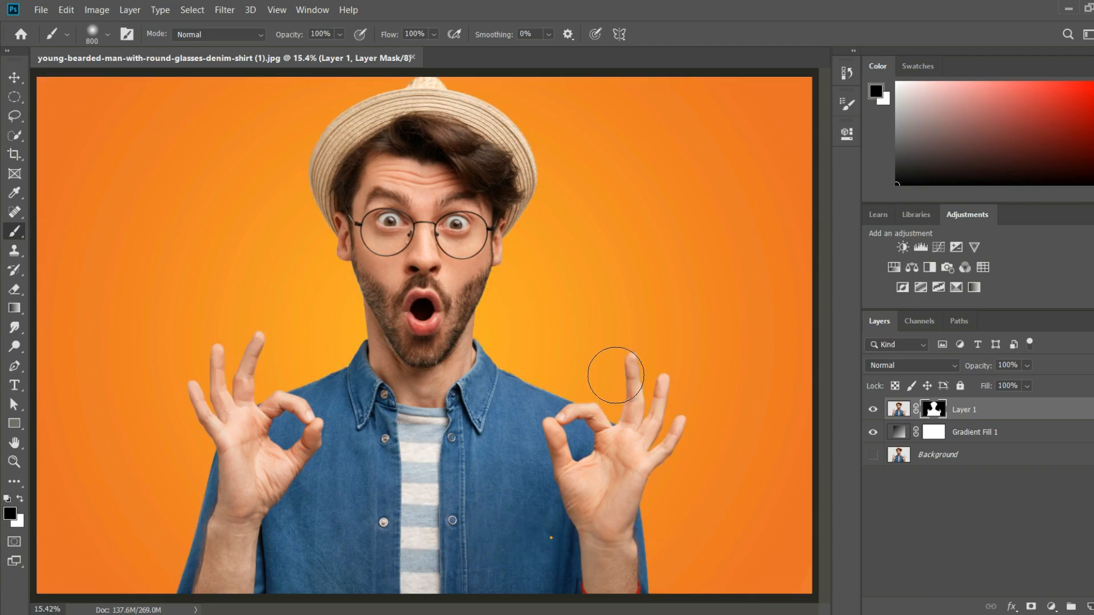
- Check the cleaned beard and collar edges, and convert Layer 1 to a smart object
key(ctrl+plus)
key(ctrl+plus)
key(ctrl+plus)
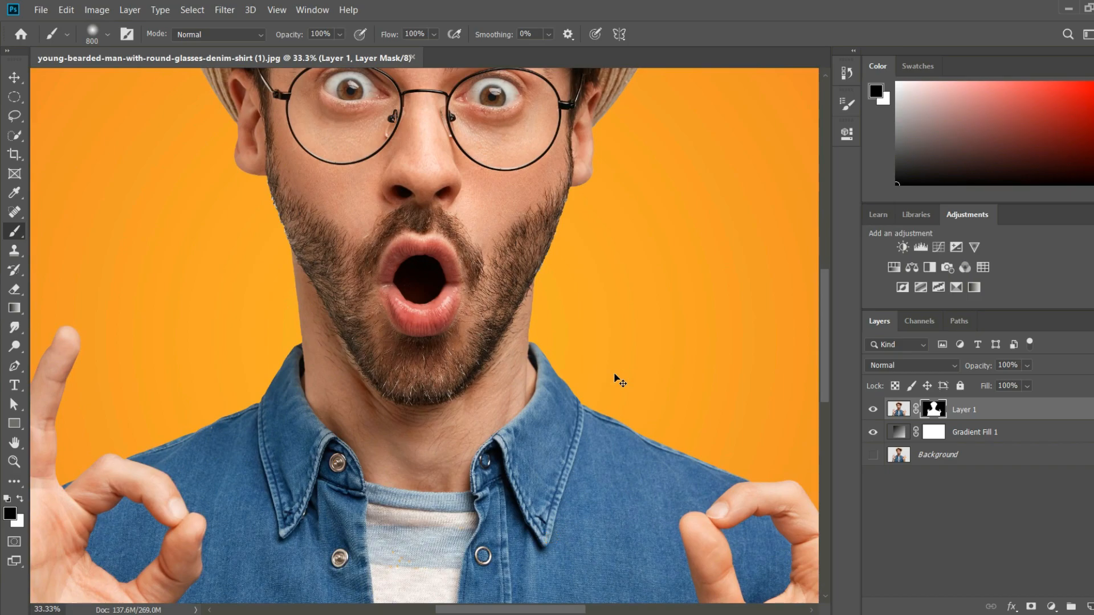
key(ctrl+0)
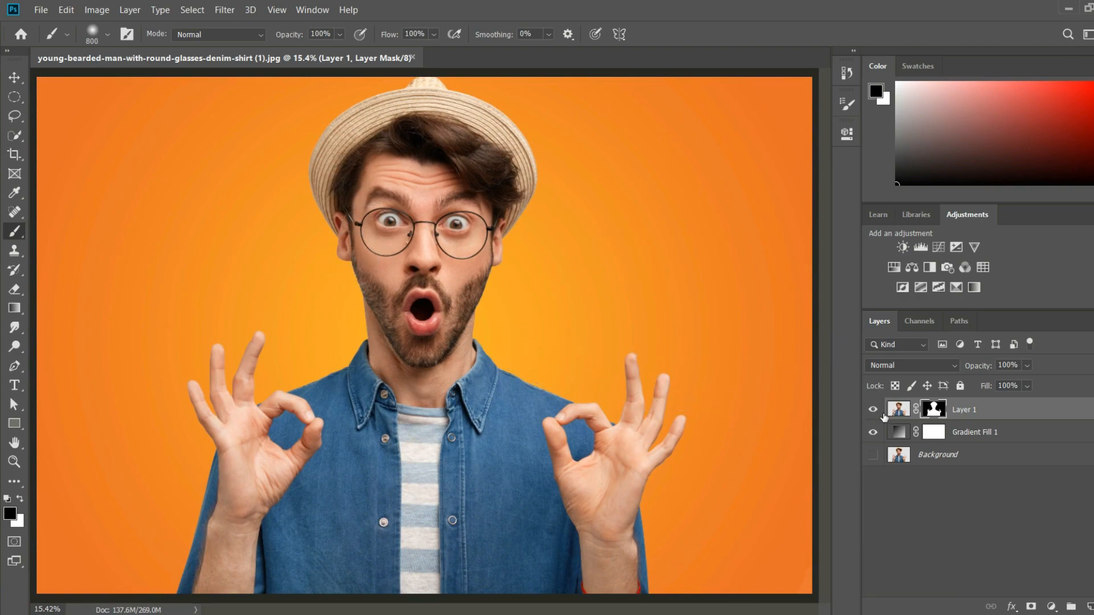
right_click(1044, 411)
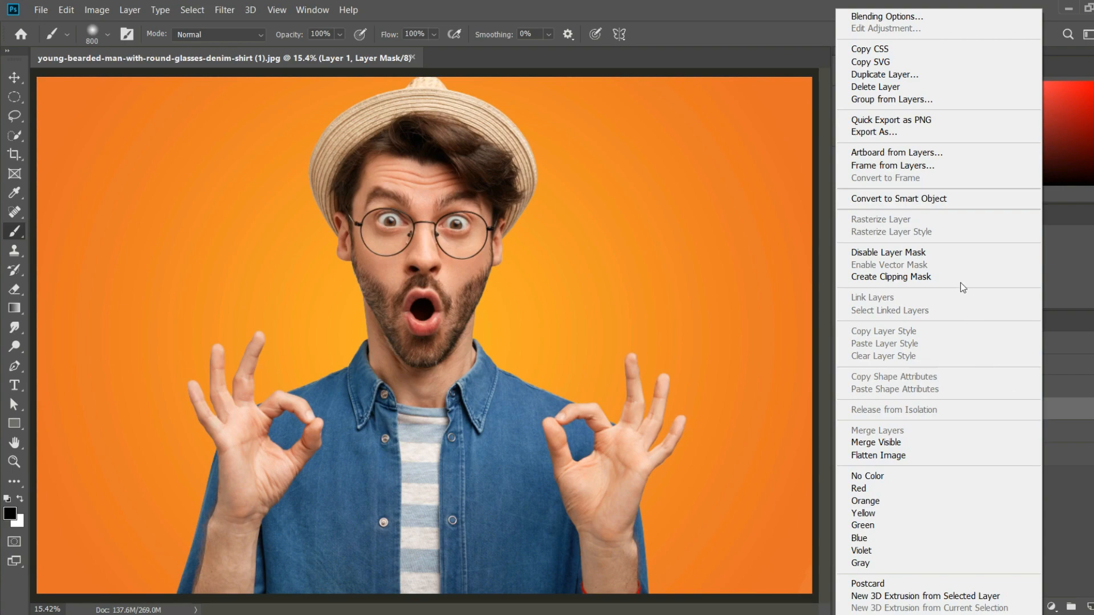
click(938, 203)
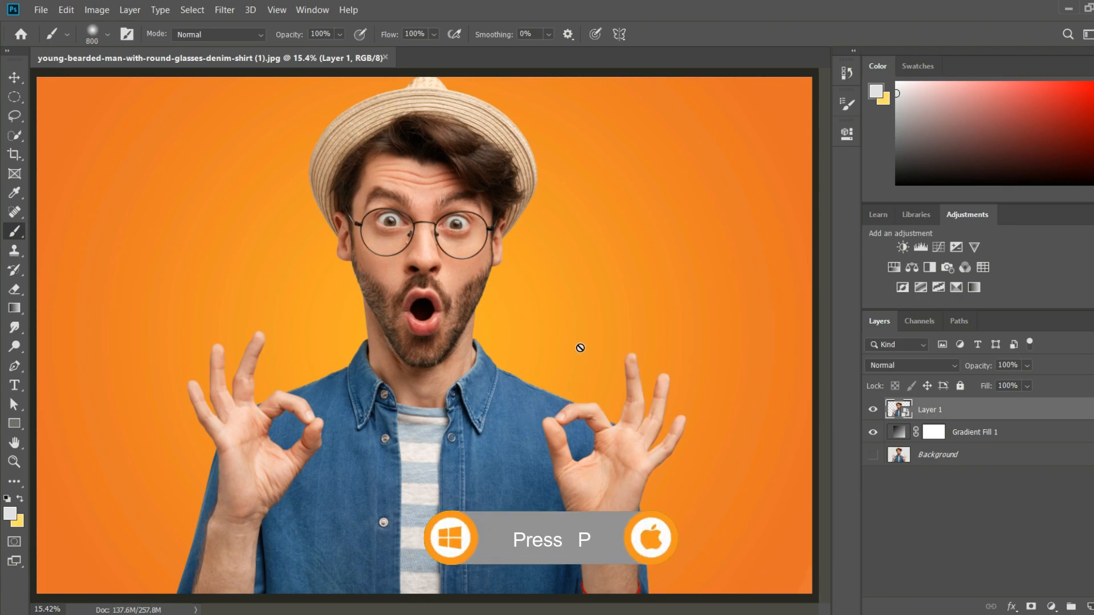
- Trace the lower edge of the beard from one side of the jaw to the other with a curved Pen path
key(p)
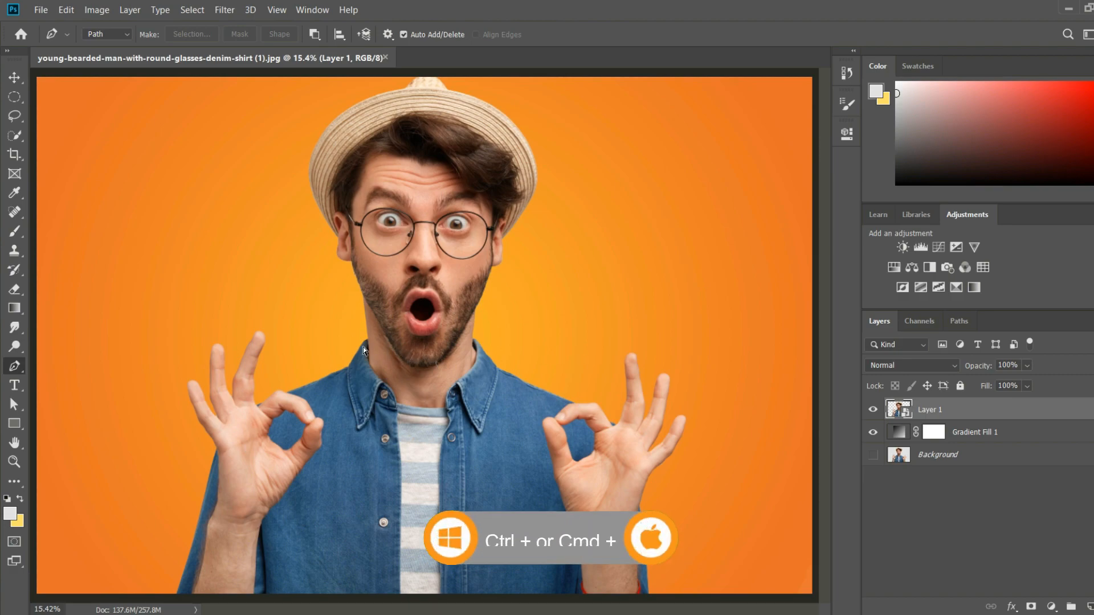
key(ctrl+plus)
key(ctrl+plus)
key(ctrl+plus)
key(ctrl+plus)
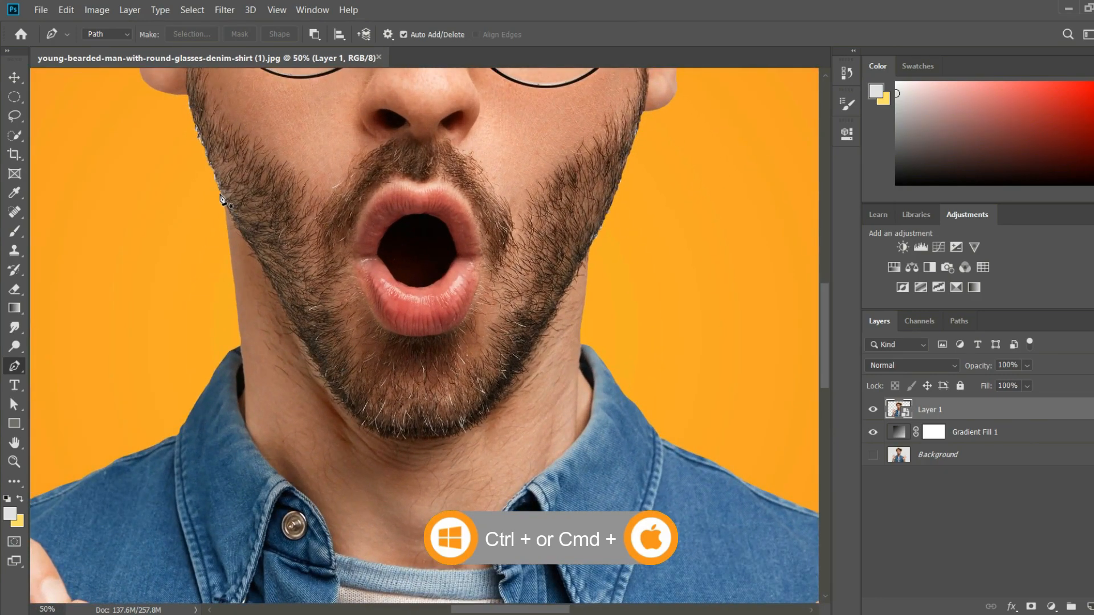
click(220, 194)
drag(249, 244, 256, 256)
drag(296, 329, 304, 346)
drag(412, 437, 472, 434)
drag(525, 354, 555, 305)
drag(596, 241, 597, 237)
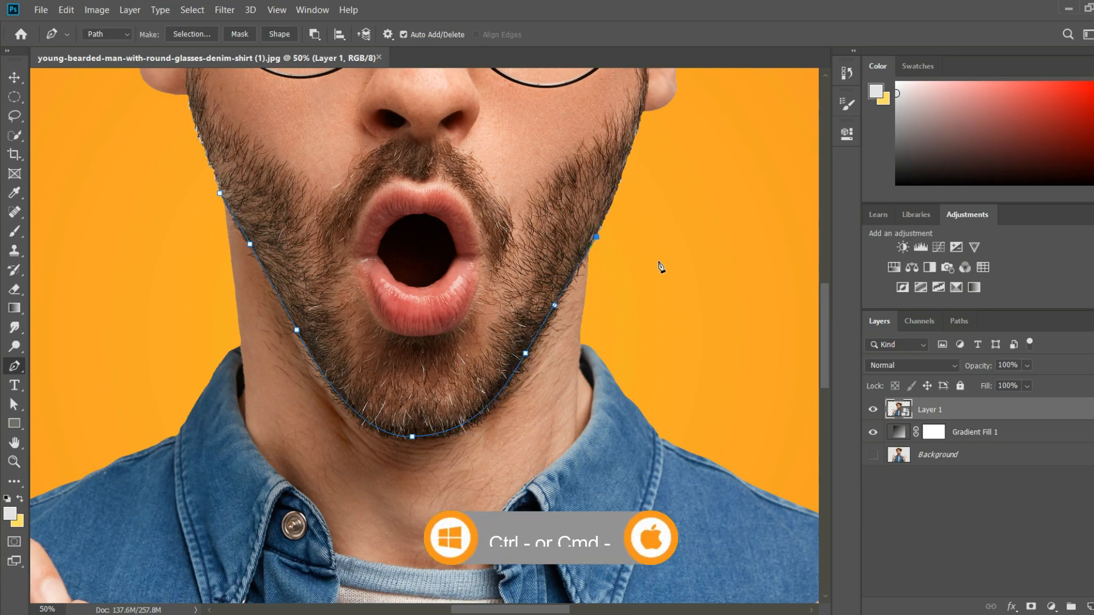
- Continue the Pen path loosely around the hat and head with straight segments and close it at the starting jaw point
key(ctrl+minus)
key(ctrl+minus)
key(ctrl+minus)
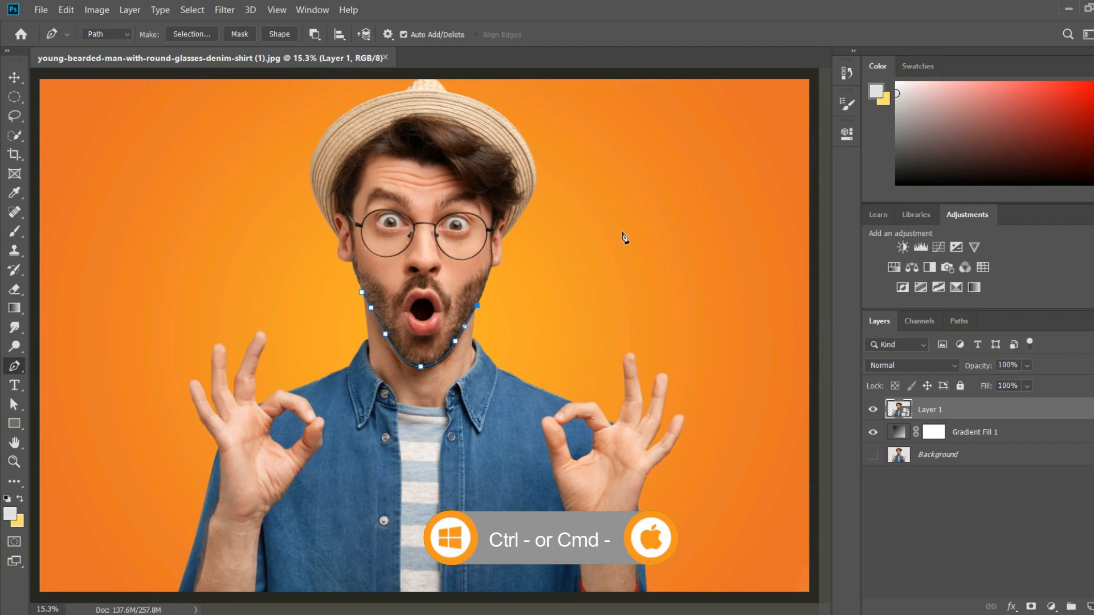
click(628, 199)
click(576, 109)
click(463, 73)
click(378, 77)
click(256, 136)
click(289, 257)
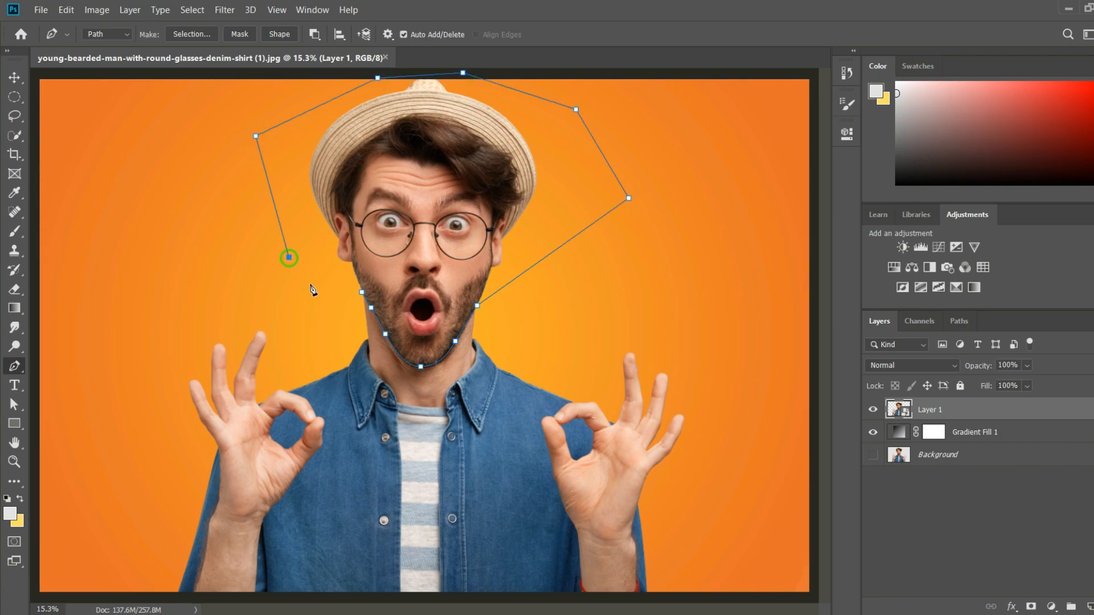
click(362, 293)
- Turn the head path into a new anti-aliased selection with a 0-pixel feather radius, and invert it to select the head
right_click(423, 219)
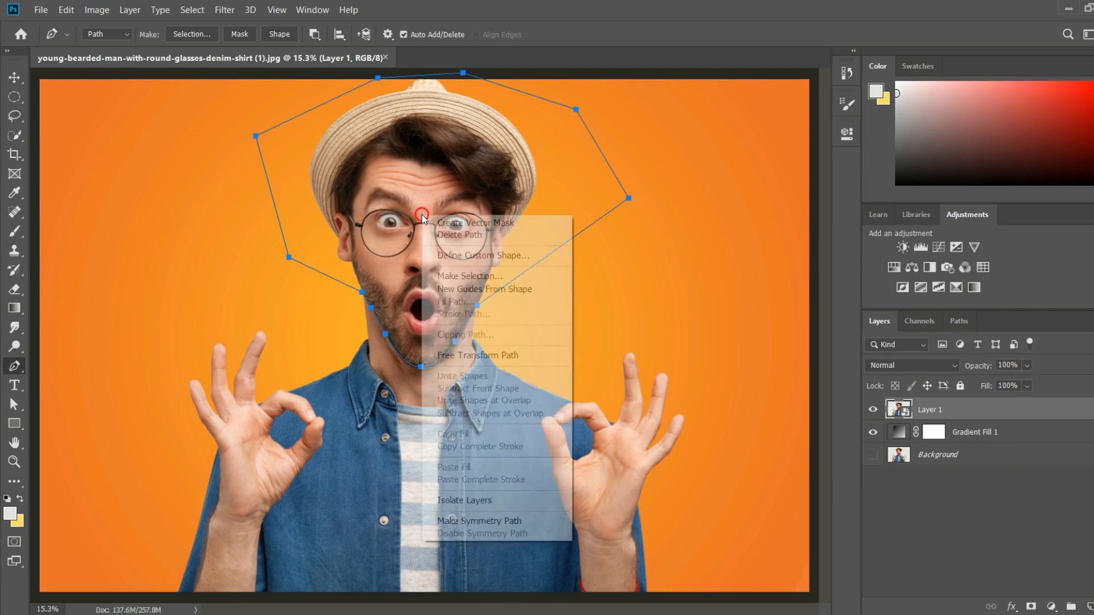
click(461, 276)
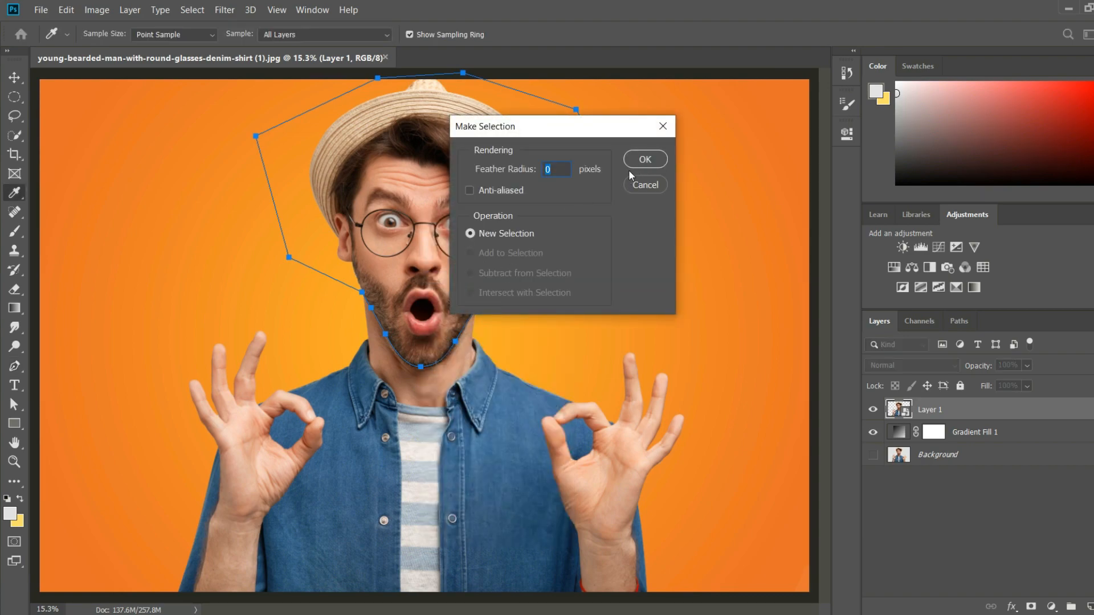
click(506, 190)
click(644, 161)
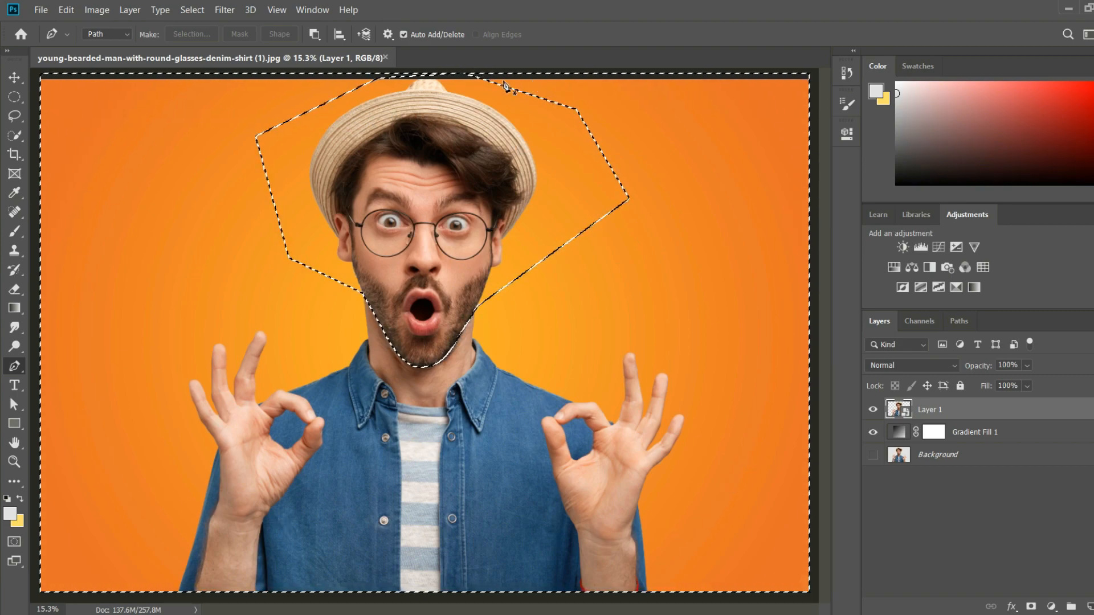
click(196, 12)
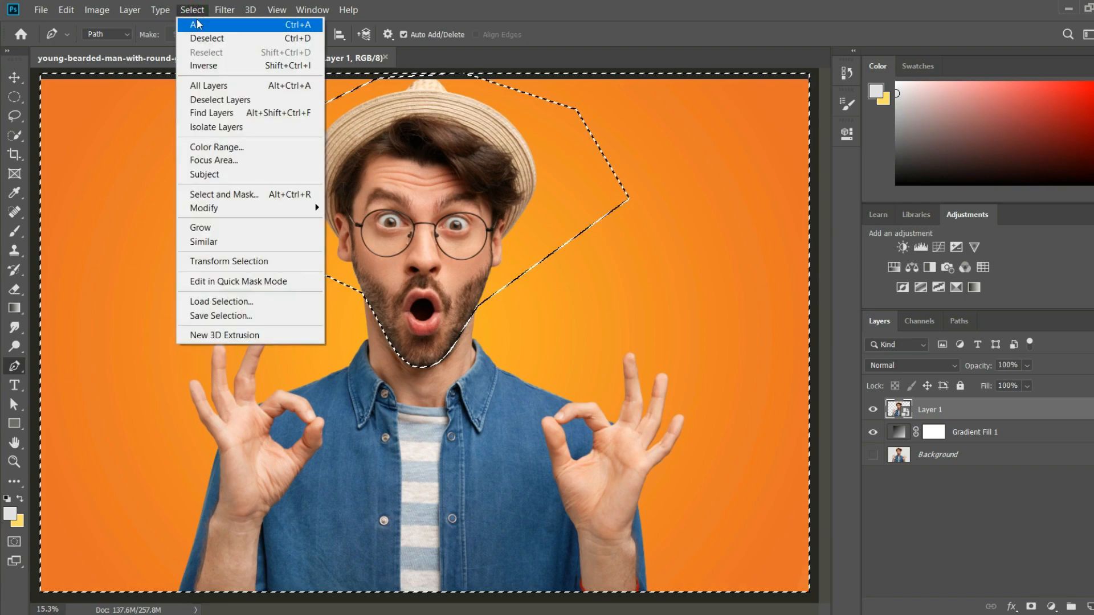
click(203, 65)
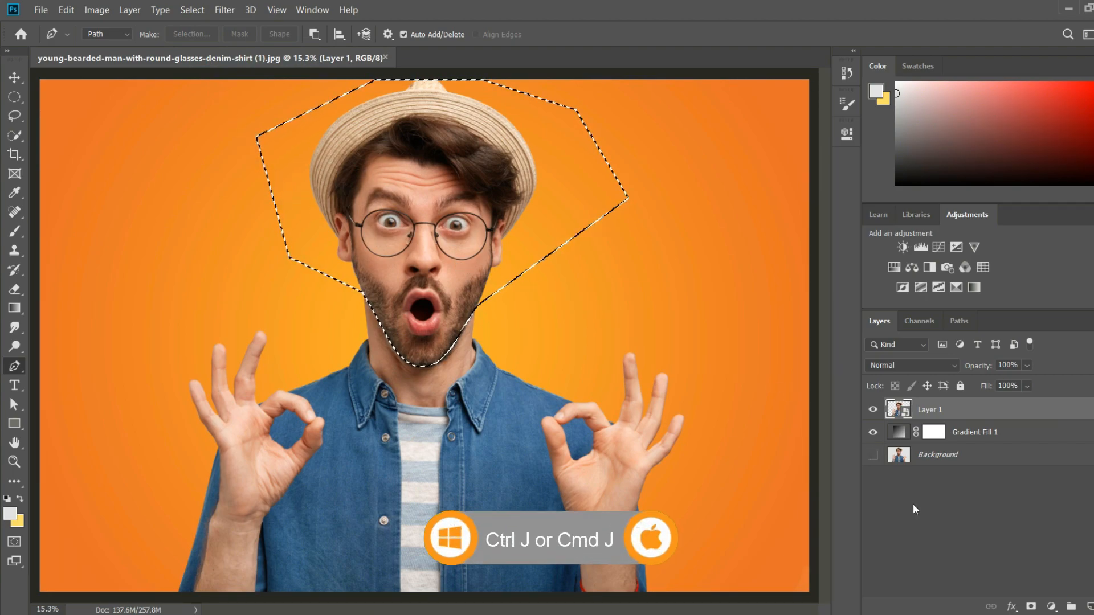
- Copy the selected head to a new layer and name that layer face
key(ctrl+j)
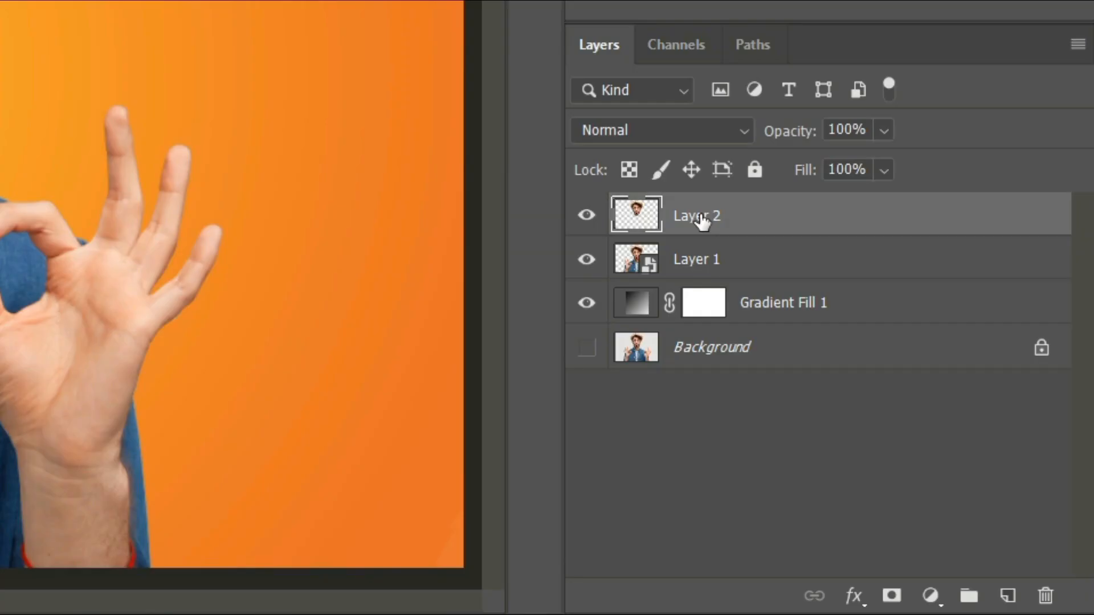
double_click(701, 218)
text(face)
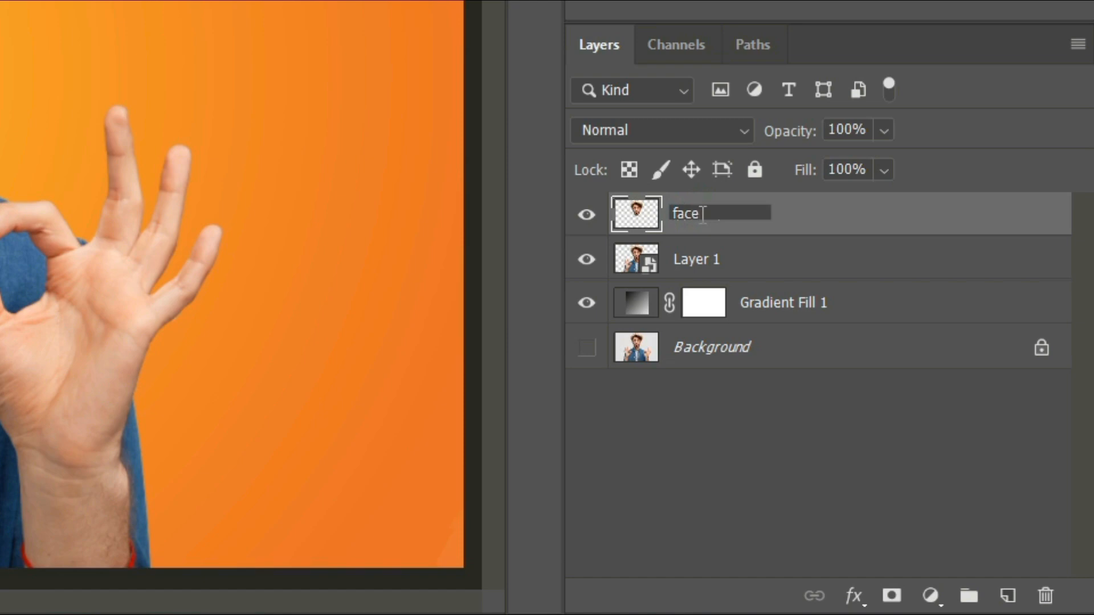
- Rename Layer 1 as body
click(691, 265)
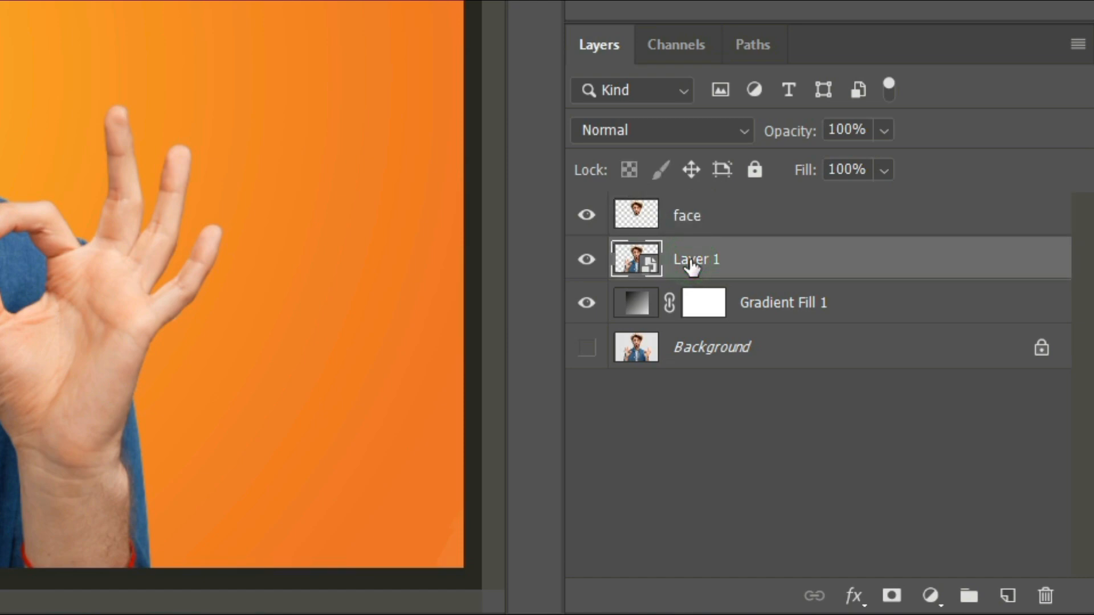
double_click(691, 262)
text(body)
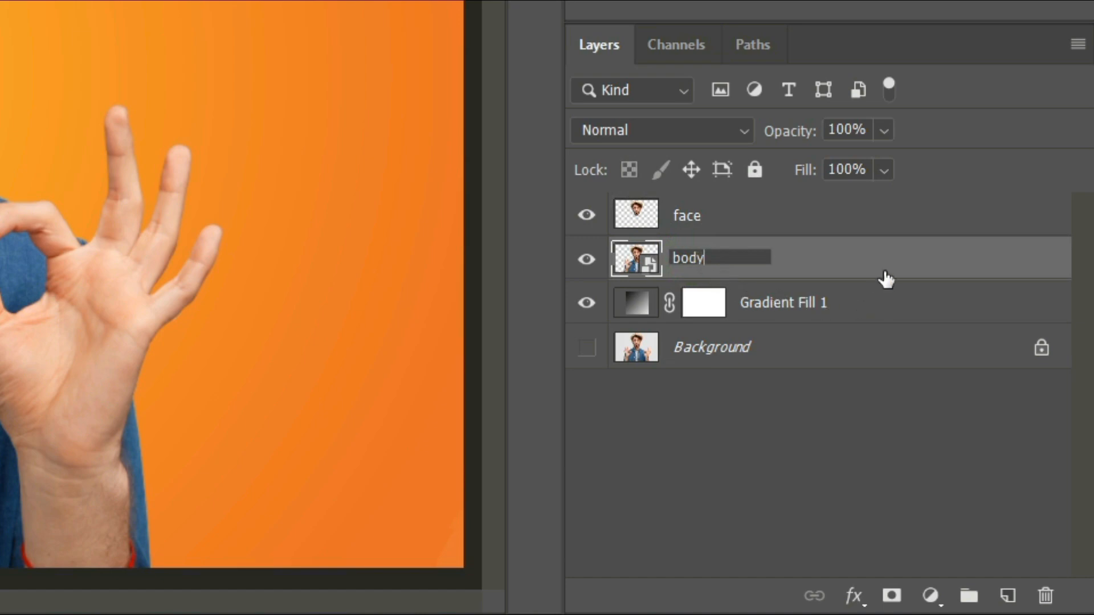
key(Return)
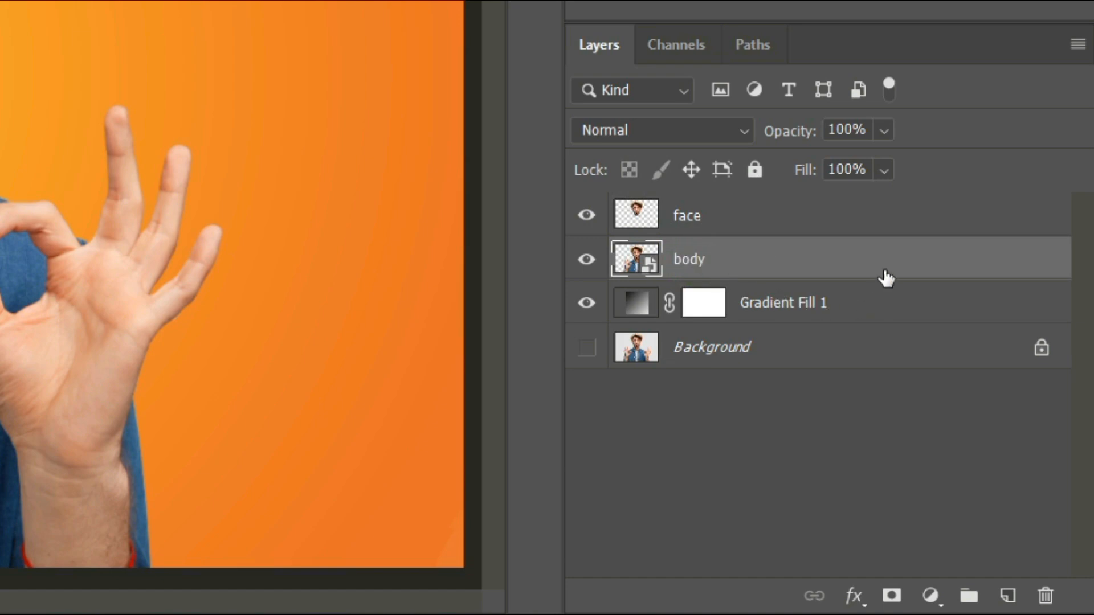
- Convert the face layer to a smart object
click(759, 226)
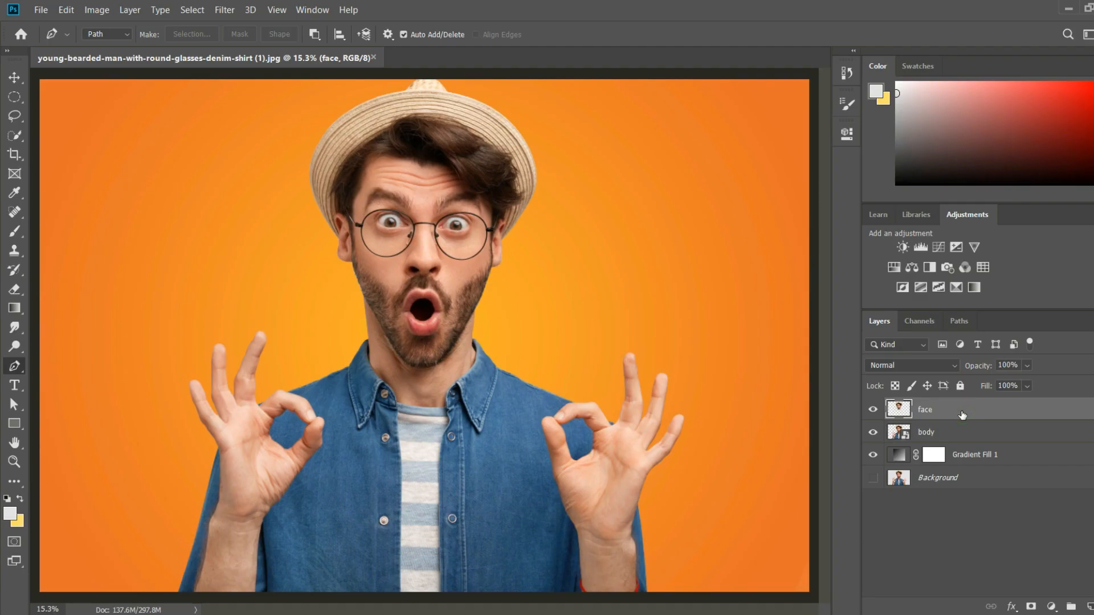
right_click(963, 414)
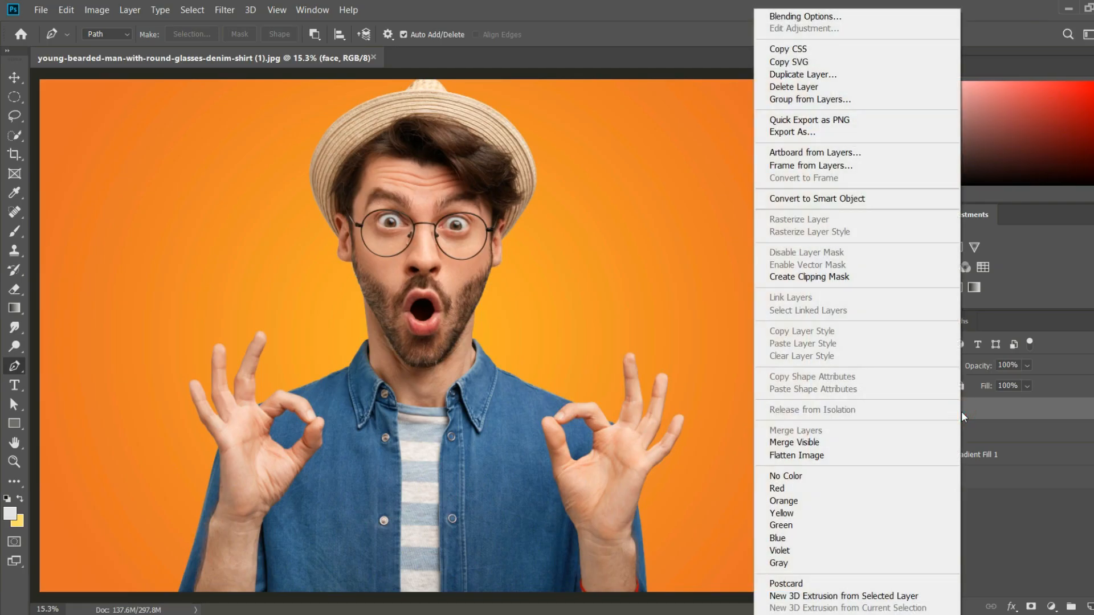
click(864, 200)
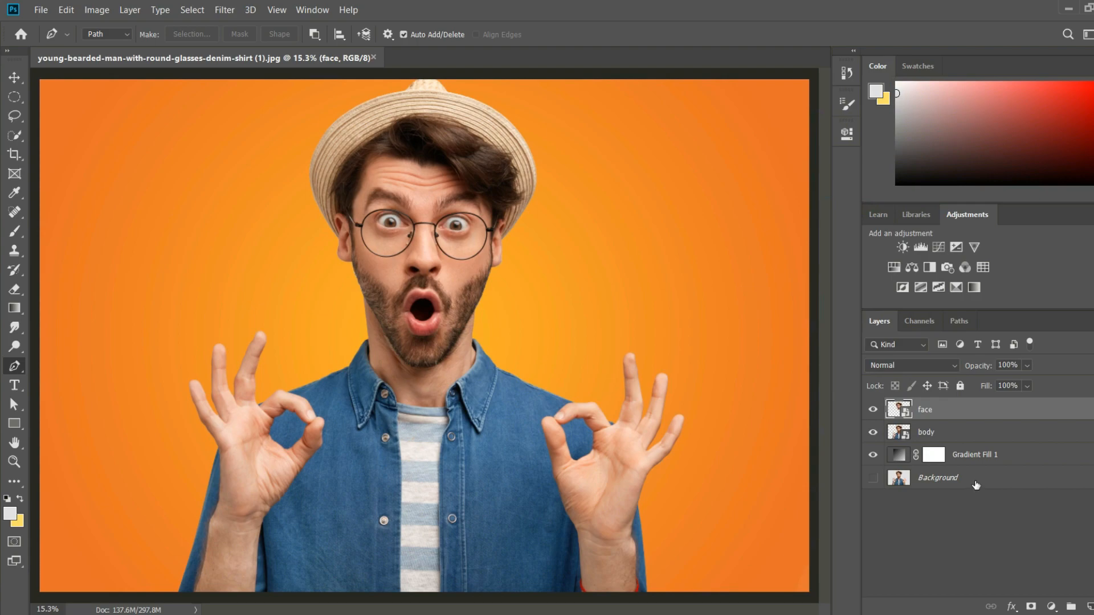
- Scale the body layer down proportionally to about 79.5% and centre it beneath the head at the canvas's lower edge
click(961, 435)
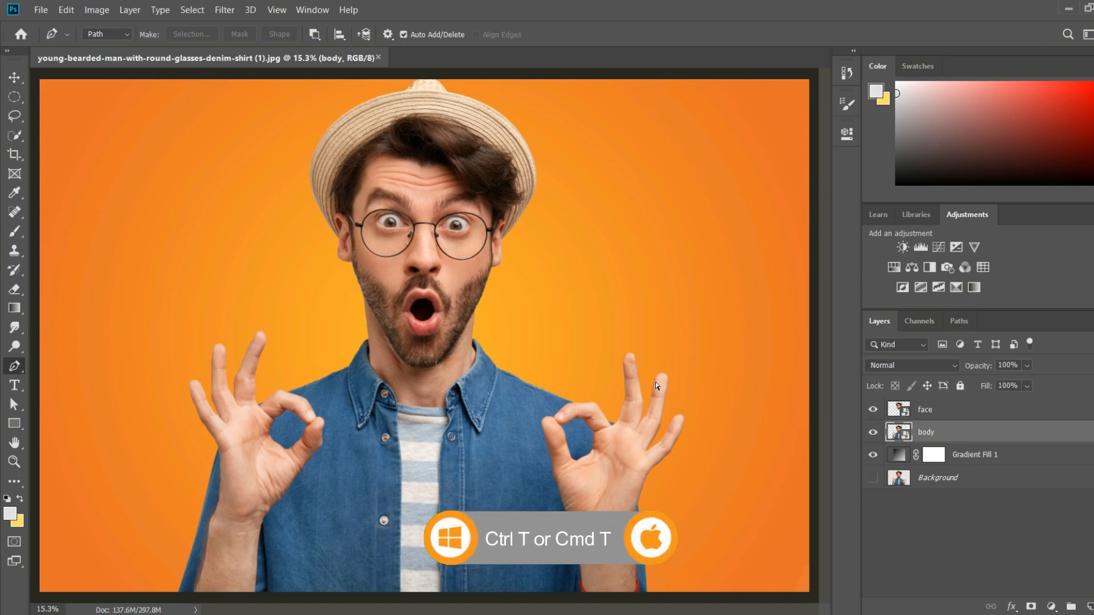
key(ctrl+t)
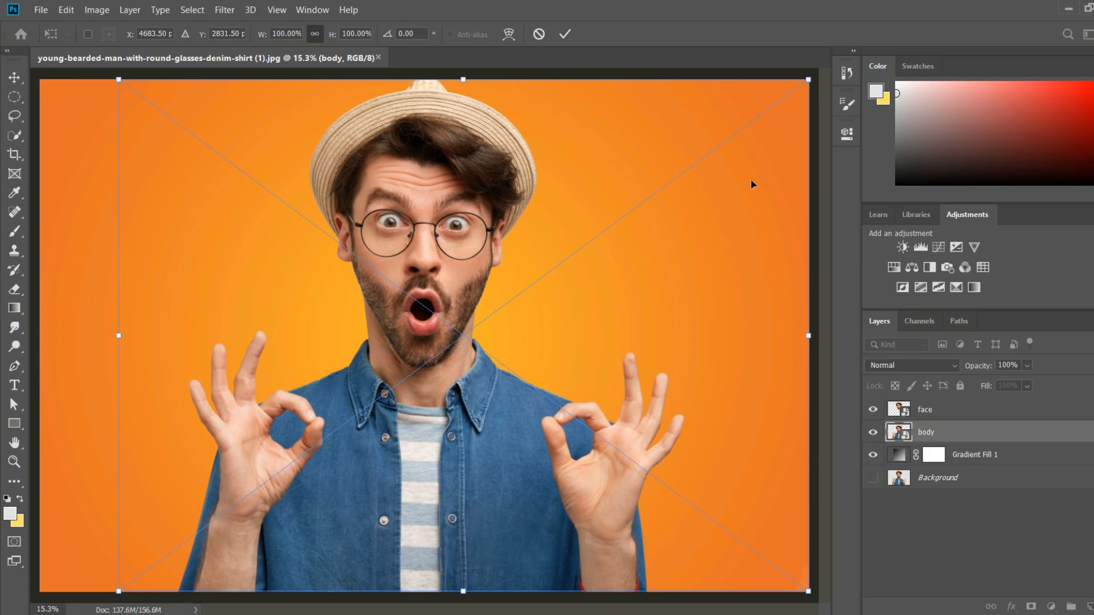
drag(808, 79, 667, 233)
drag(381, 491, 453, 488)
drag(719, 202, 738, 182)
drag(633, 394, 623, 397)
drag(620, 397, 621, 399)
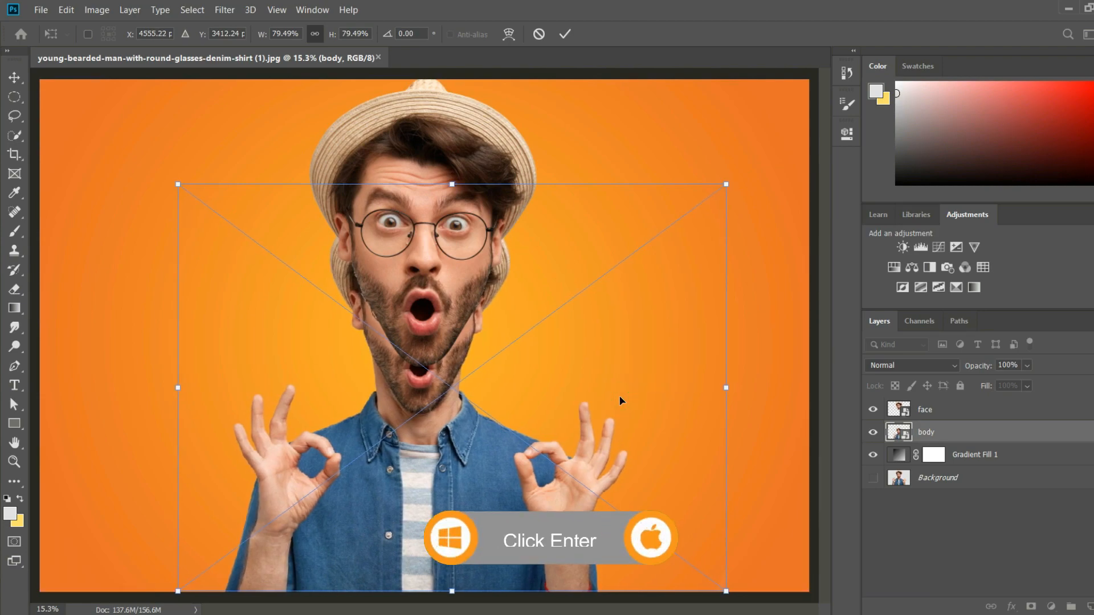
key(Return)
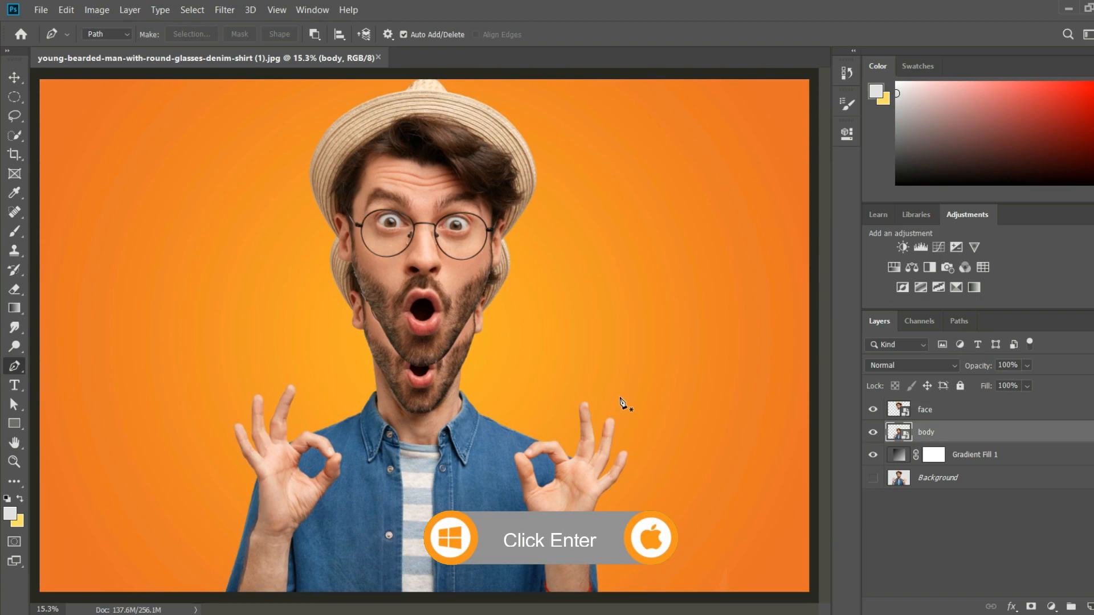
- Enlarge the face layer proportionally to about 116.7% and position it over the neck, covering the smaller head underneath
click(957, 418)
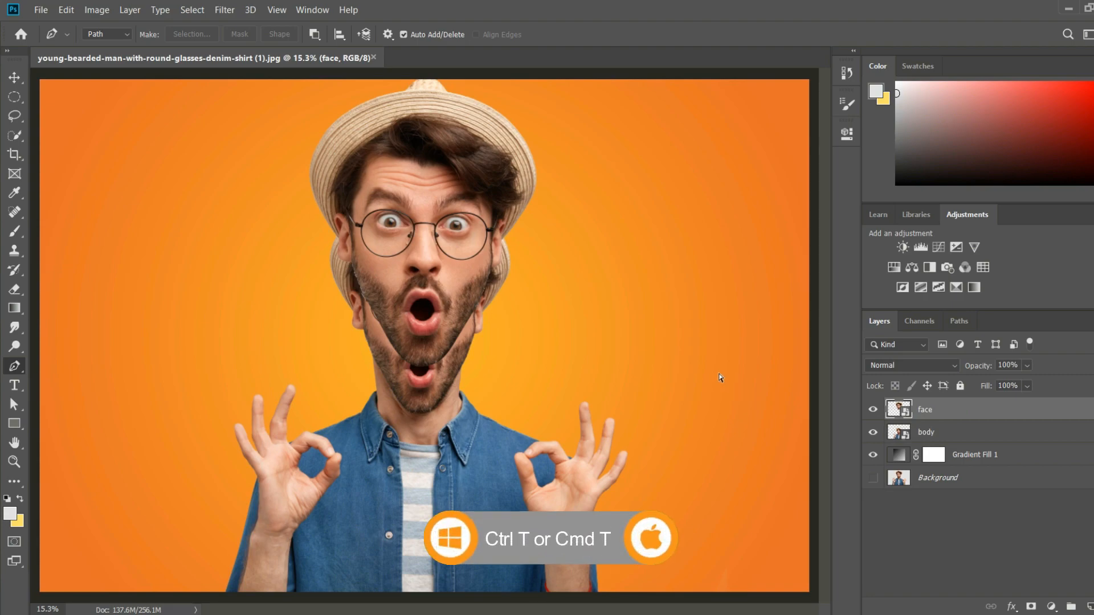
key(ctrl+t)
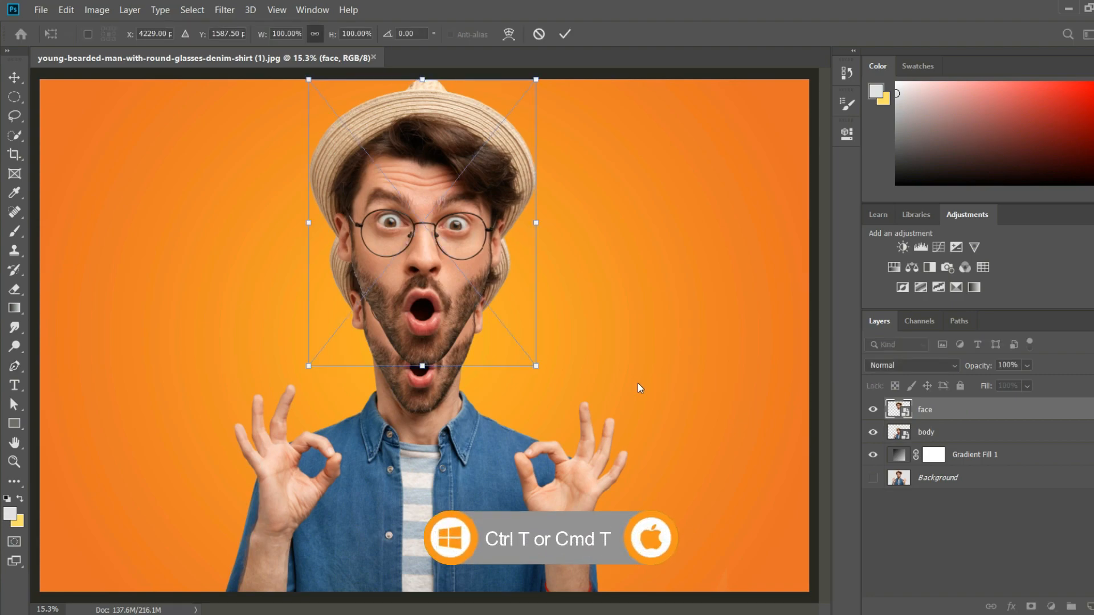
drag(533, 366, 593, 393)
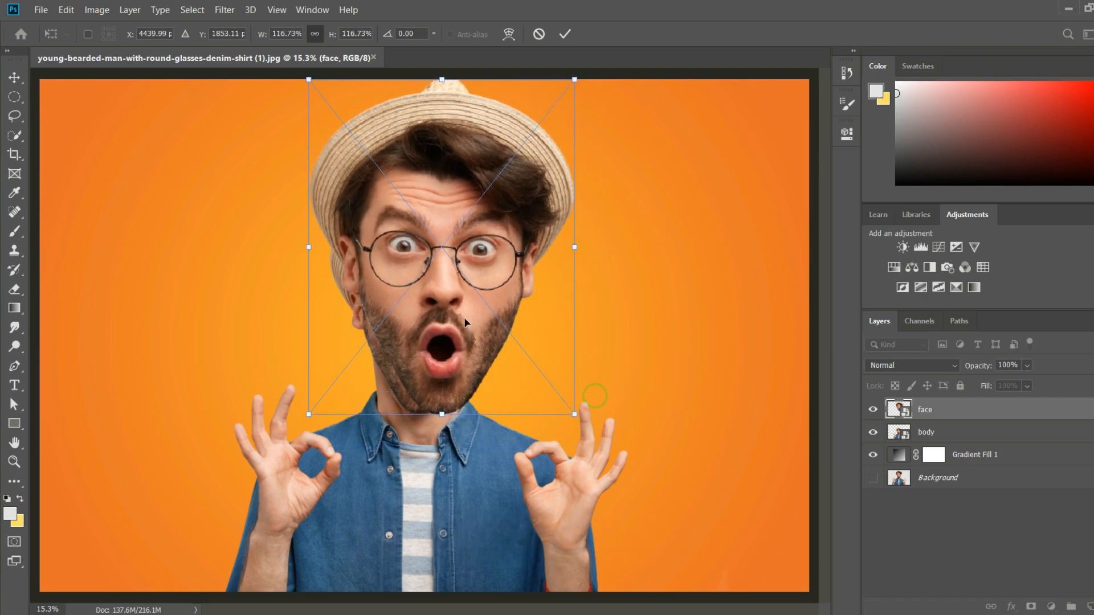
drag(481, 313, 457, 319)
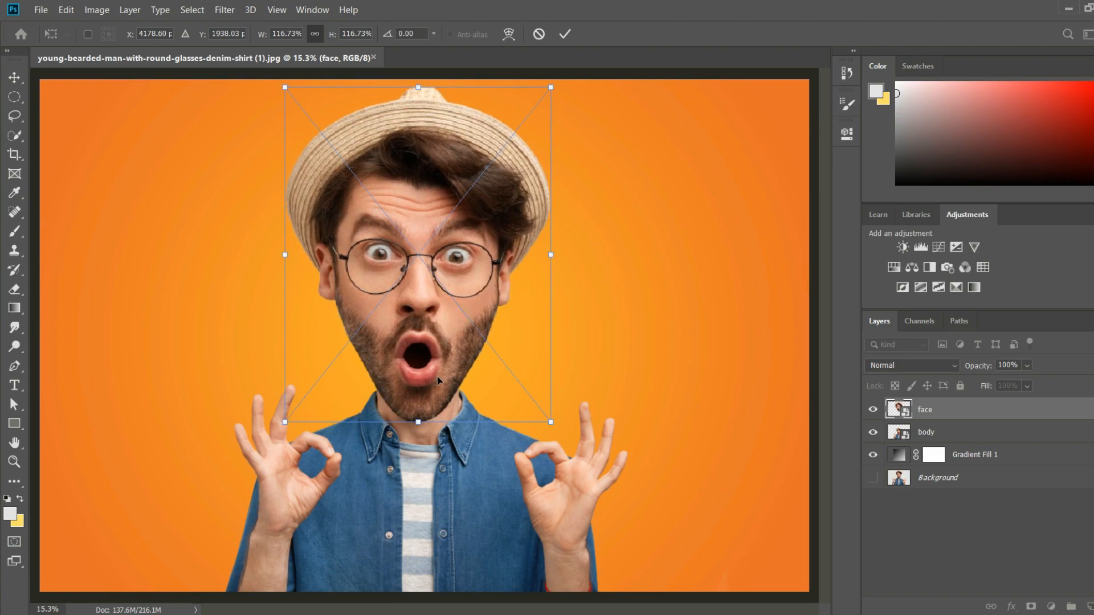
drag(441, 377, 445, 377)
key(Return)
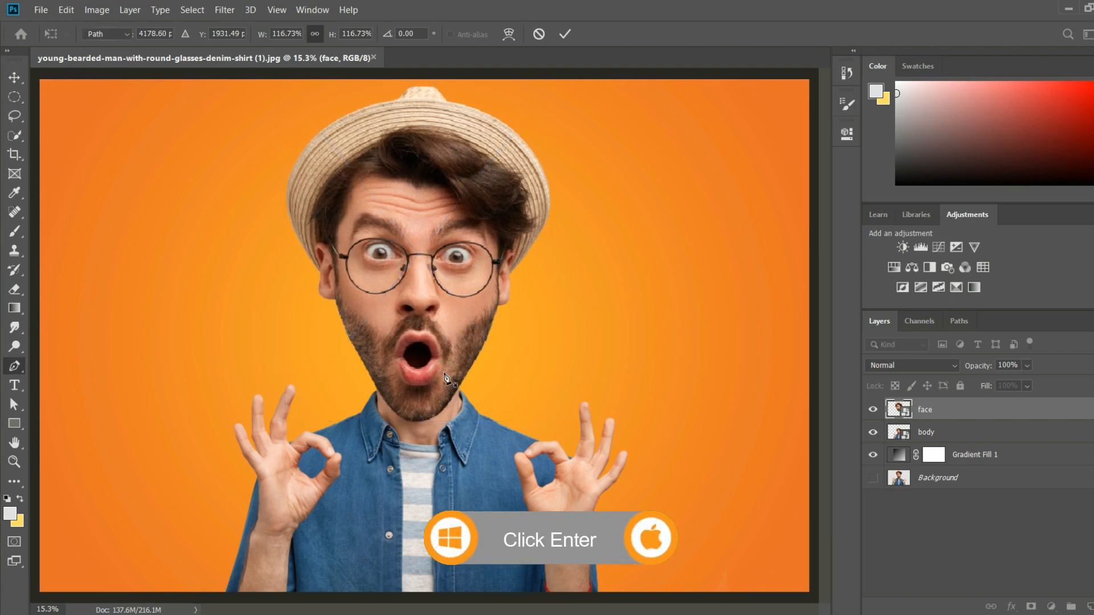
key(p)
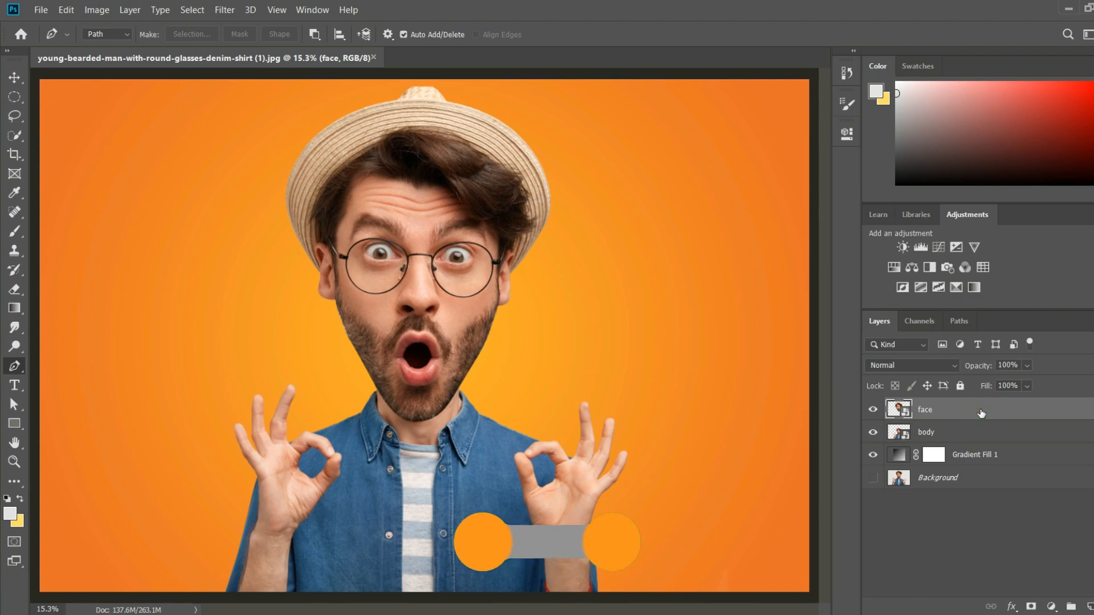
- Combine the face and body layers into a single smart object
ctrl+click(993, 440)
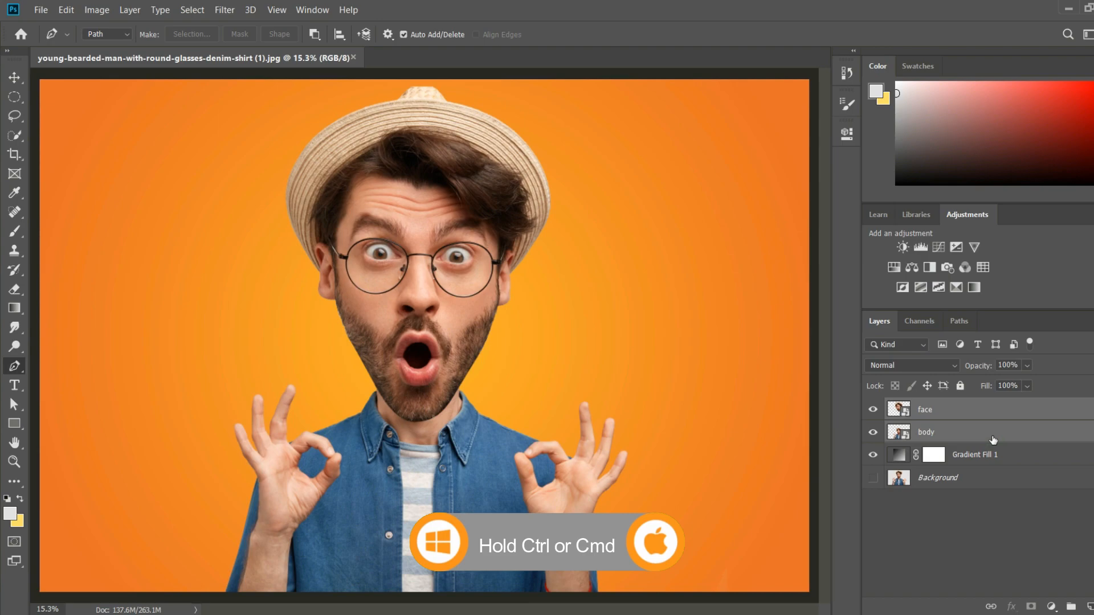
right_click(993, 438)
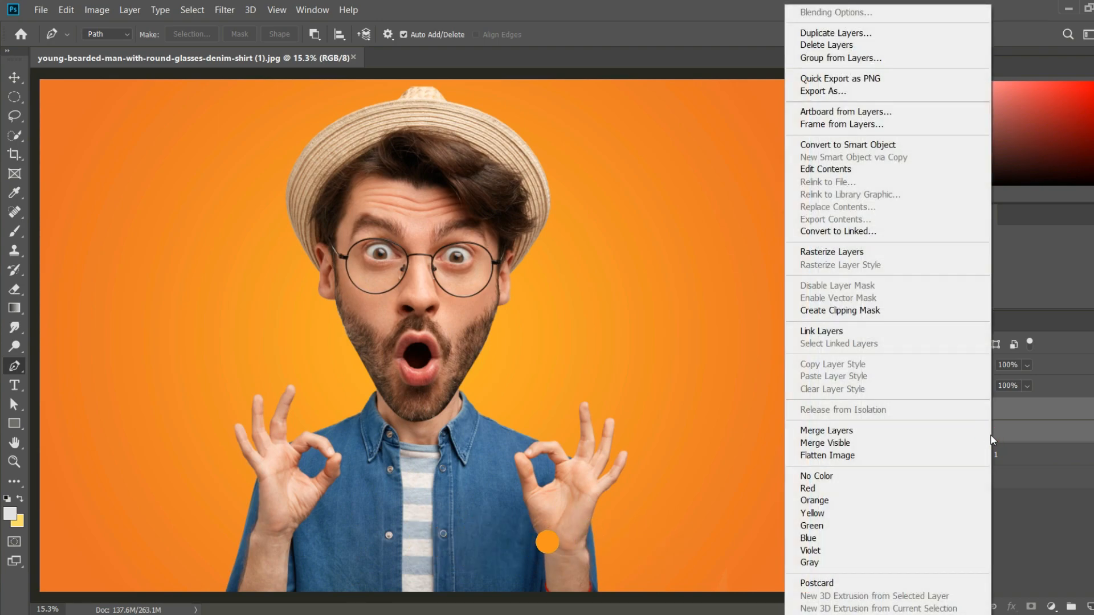
click(910, 150)
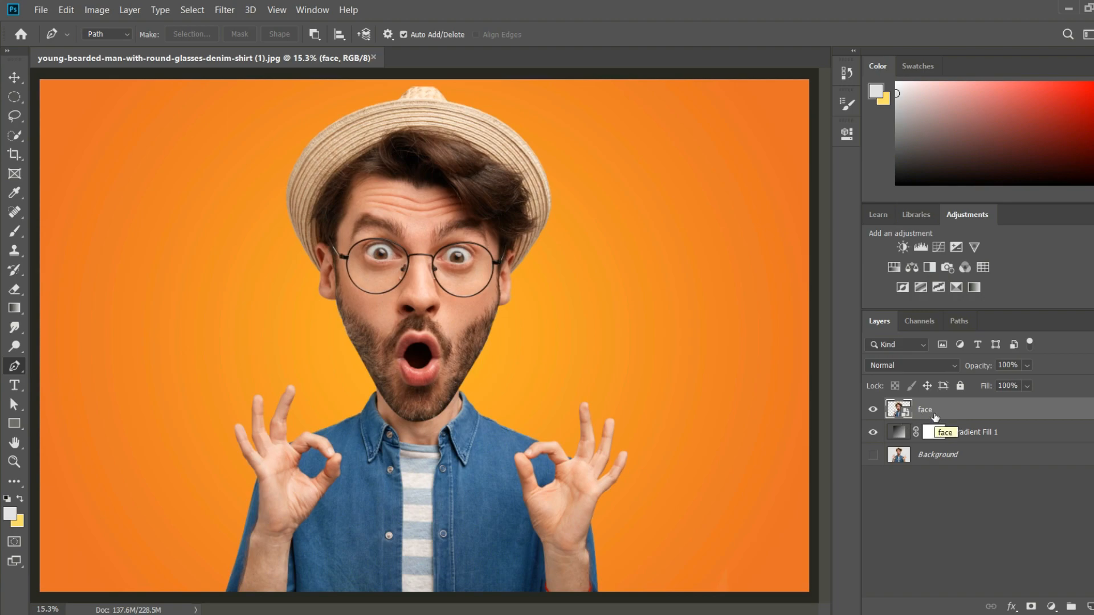
- Open the Liquify filter on the combined layer and link both eyes for size, height, width and tilt
click(224, 10)
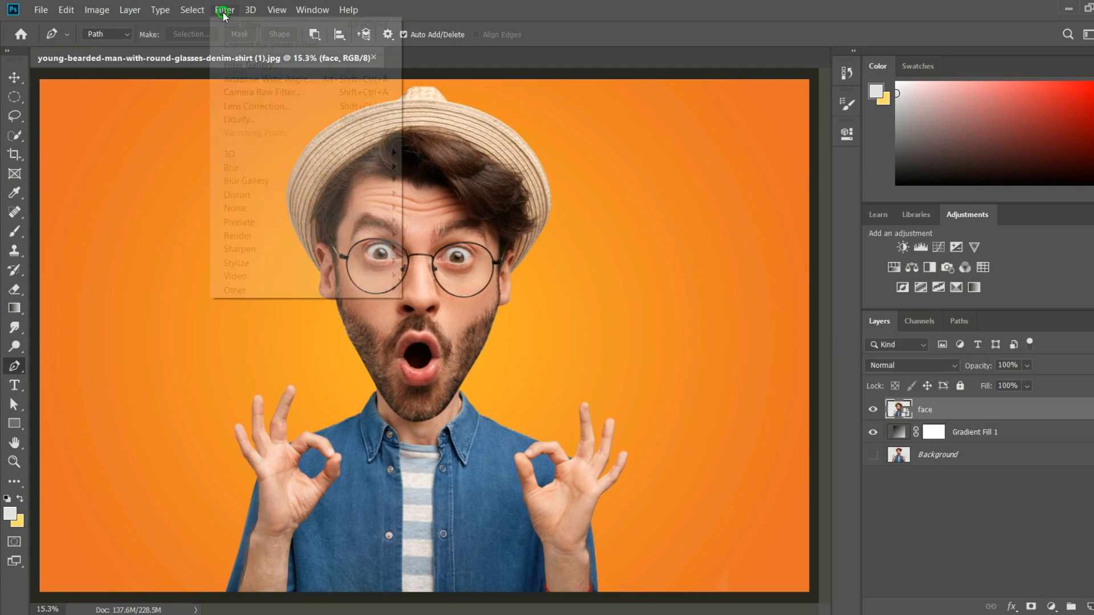
click(254, 119)
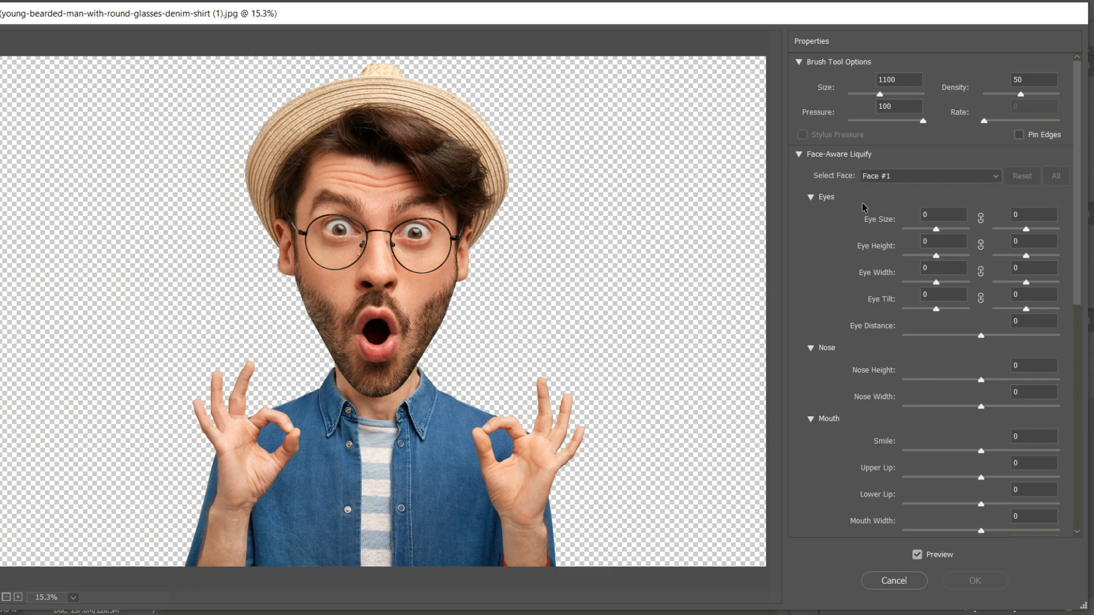
click(981, 218)
click(982, 245)
click(981, 272)
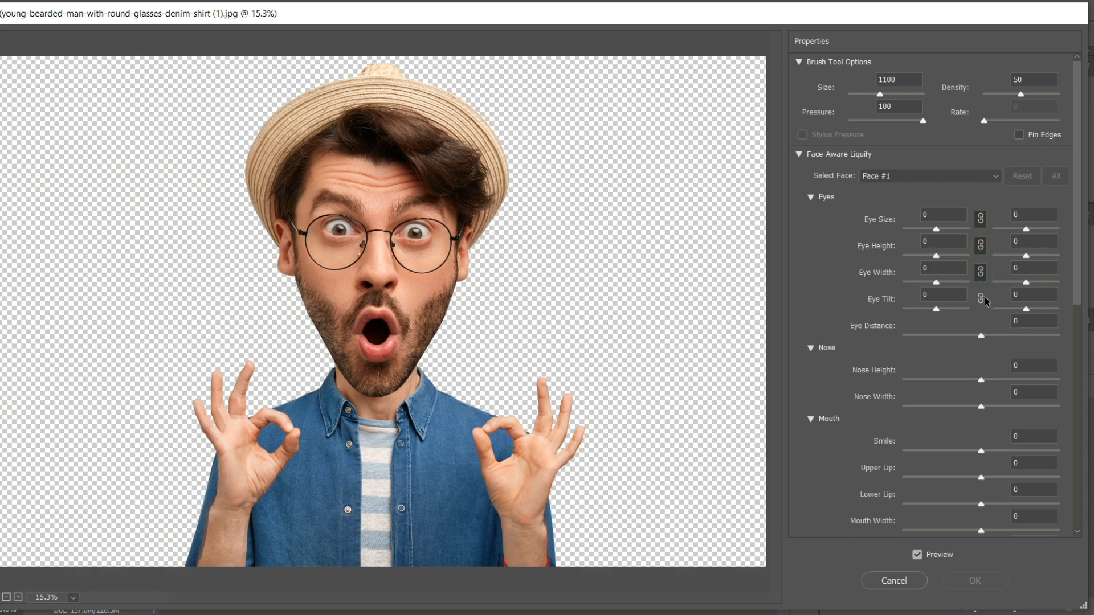
click(980, 298)
- Set the size, height, width and tilt of both eyes to 100 and the eye distance to -14
click(936, 229)
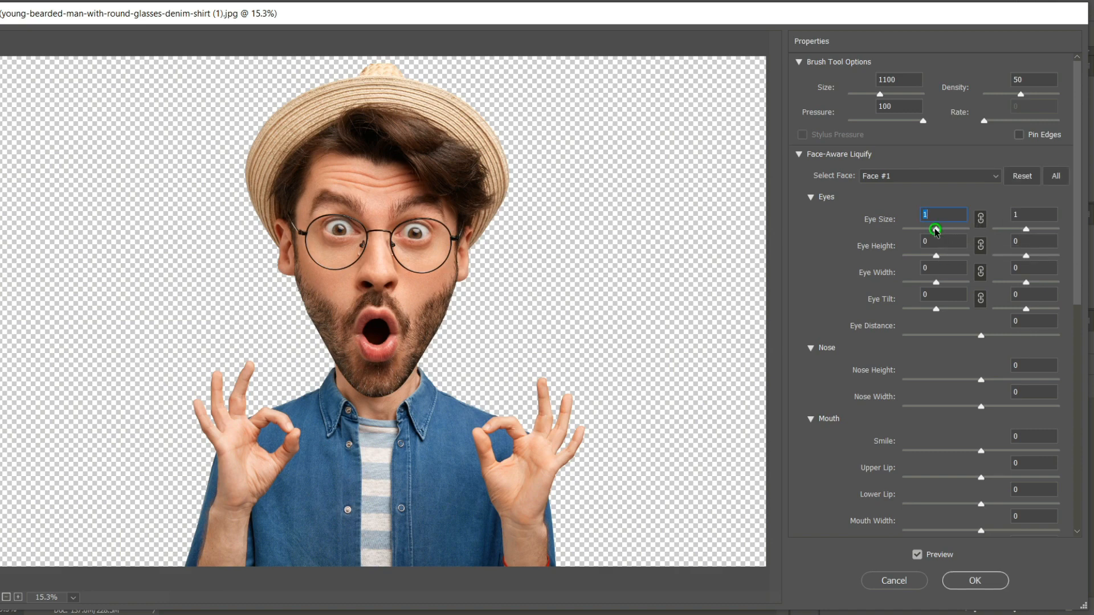
drag(936, 229, 968, 229)
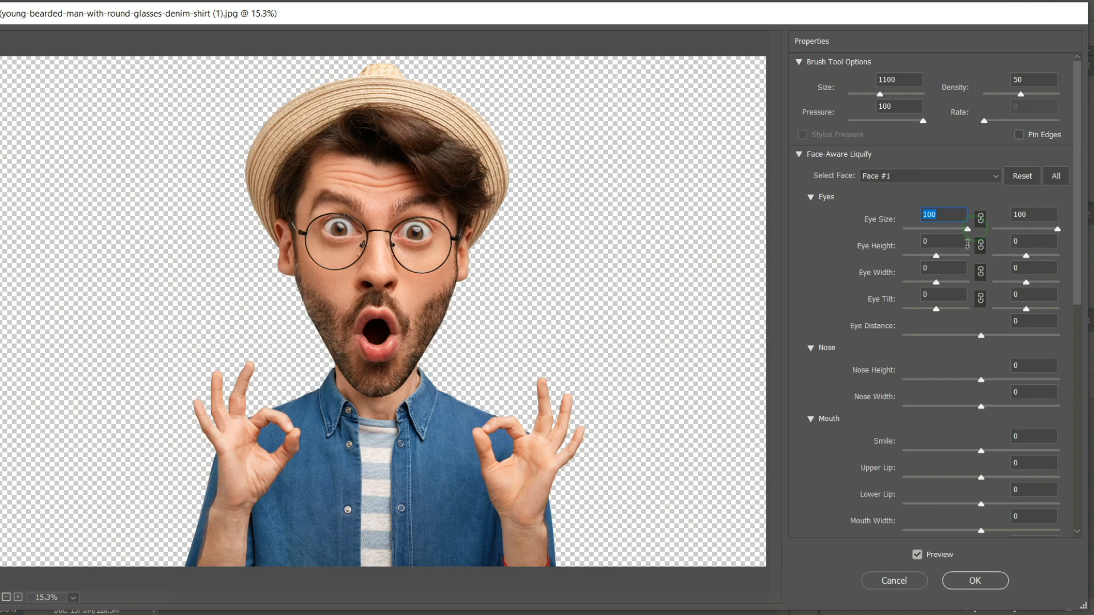
click(937, 257)
drag(937, 257, 978, 258)
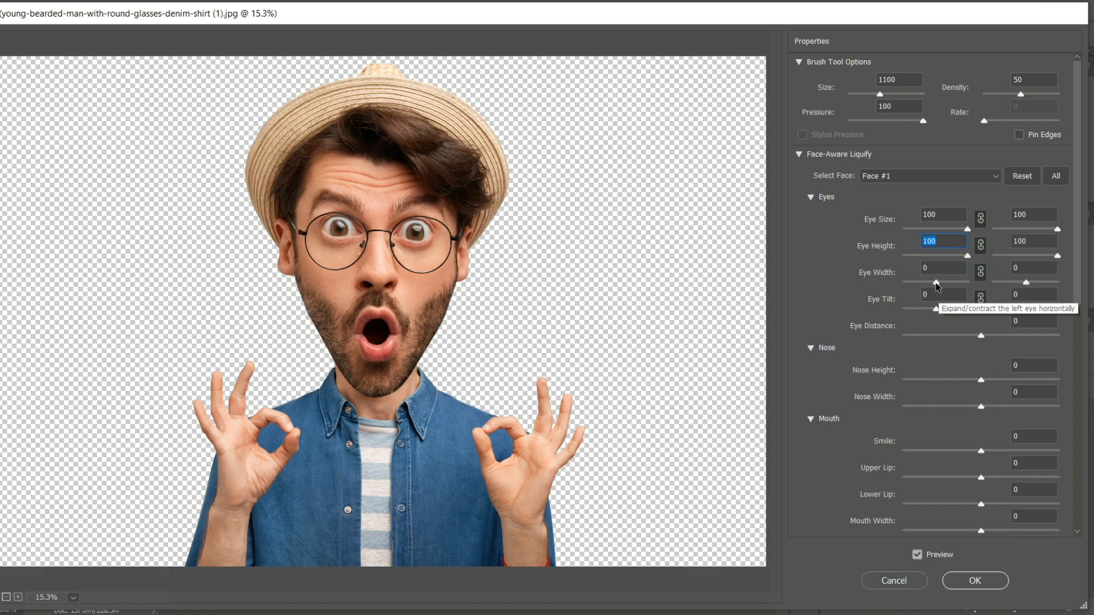
drag(937, 284, 987, 285)
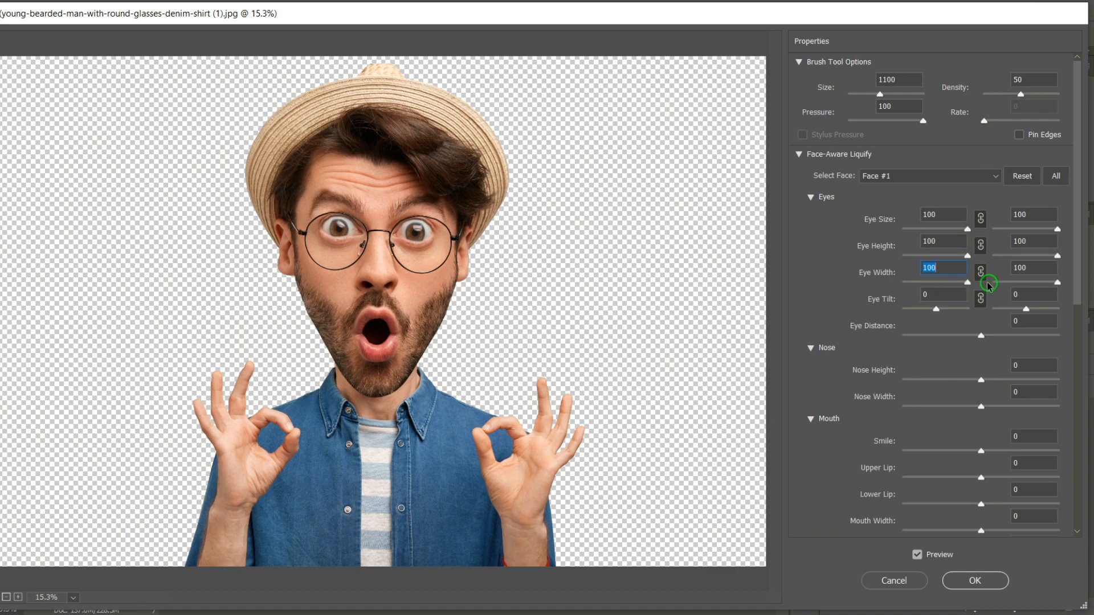
drag(935, 308, 976, 303)
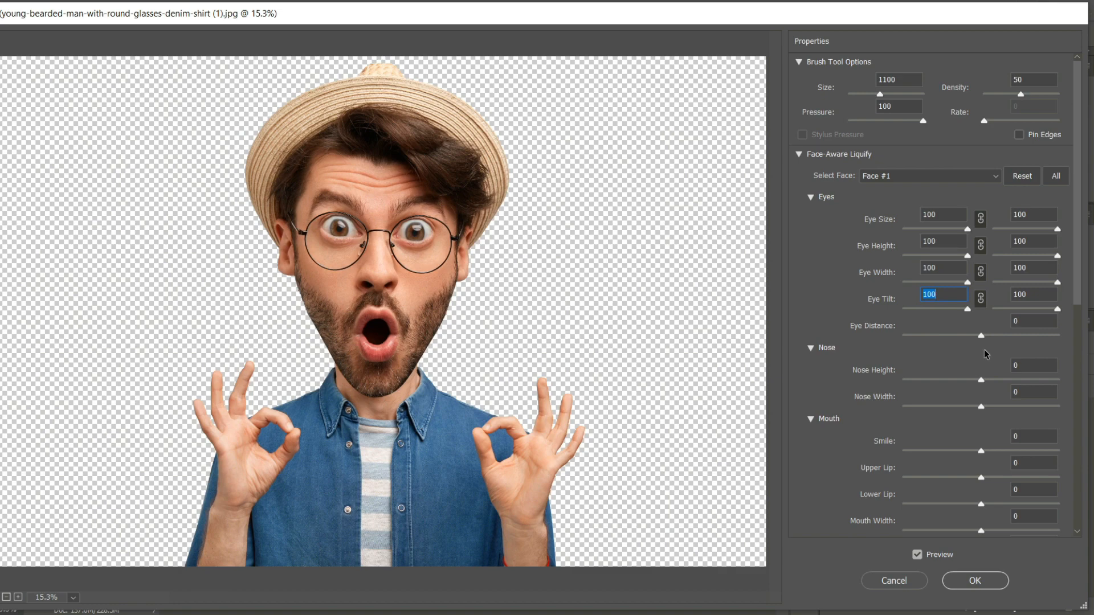
drag(982, 336, 972, 337)
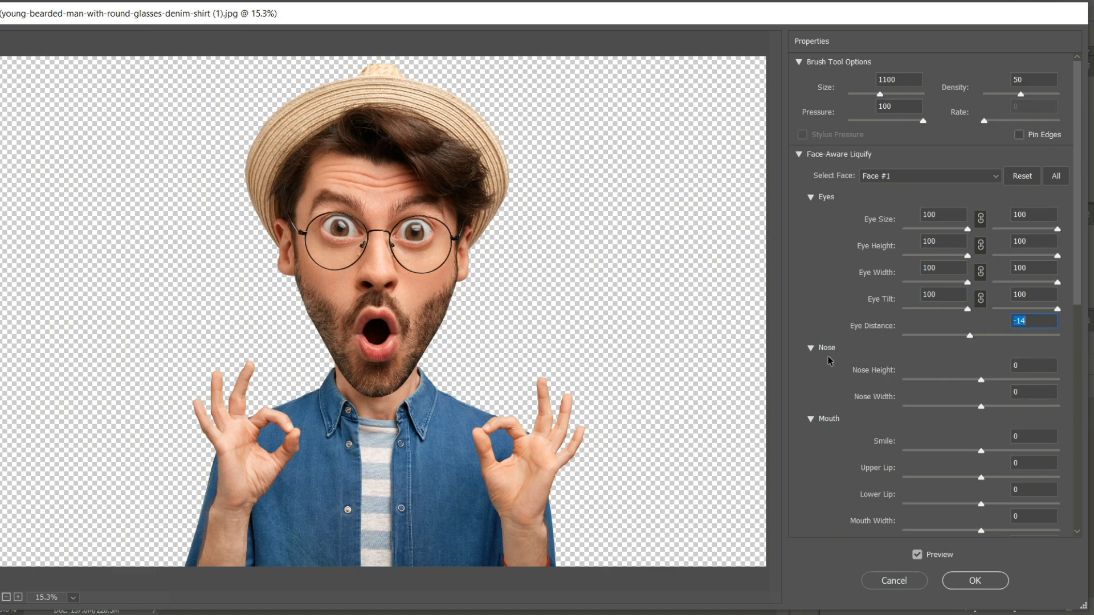
- Set the nose height to -100 and the nose width to 100
click(981, 381)
drag(981, 381, 883, 384)
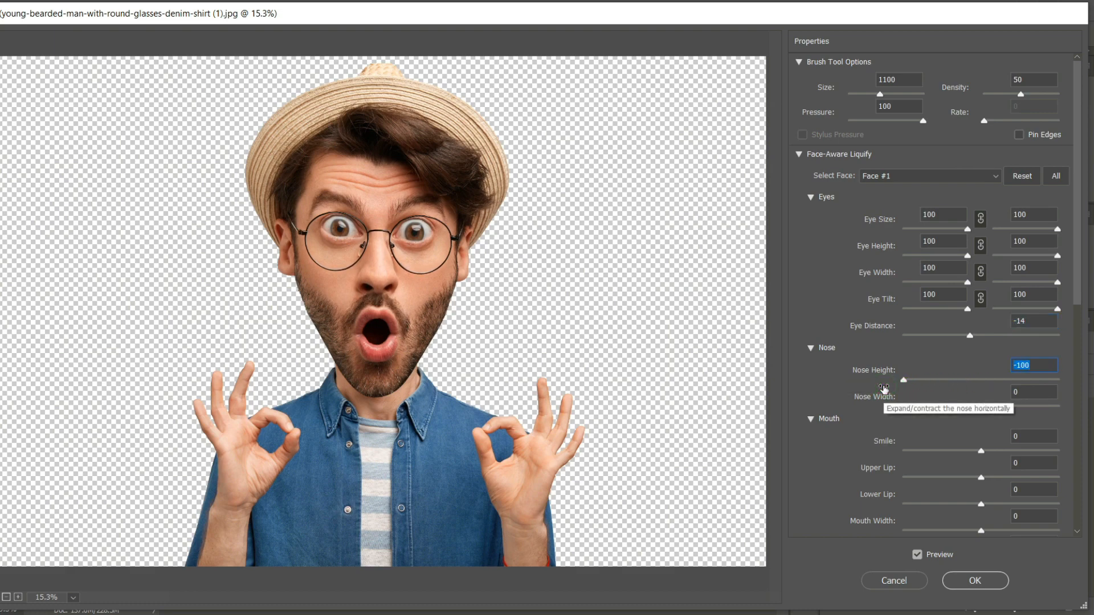
drag(982, 408, 1074, 413)
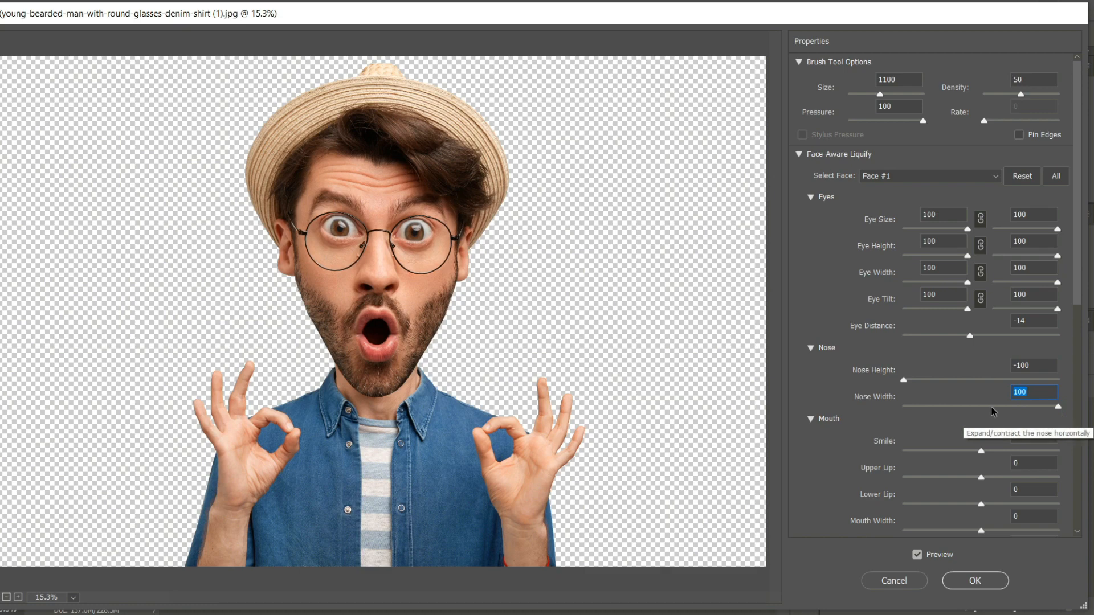
- Reshape the mouth with smile 100, upper lip 100, lower lip -100, mouth width 100 and mouth height 100
drag(1082, 308, 1081, 349)
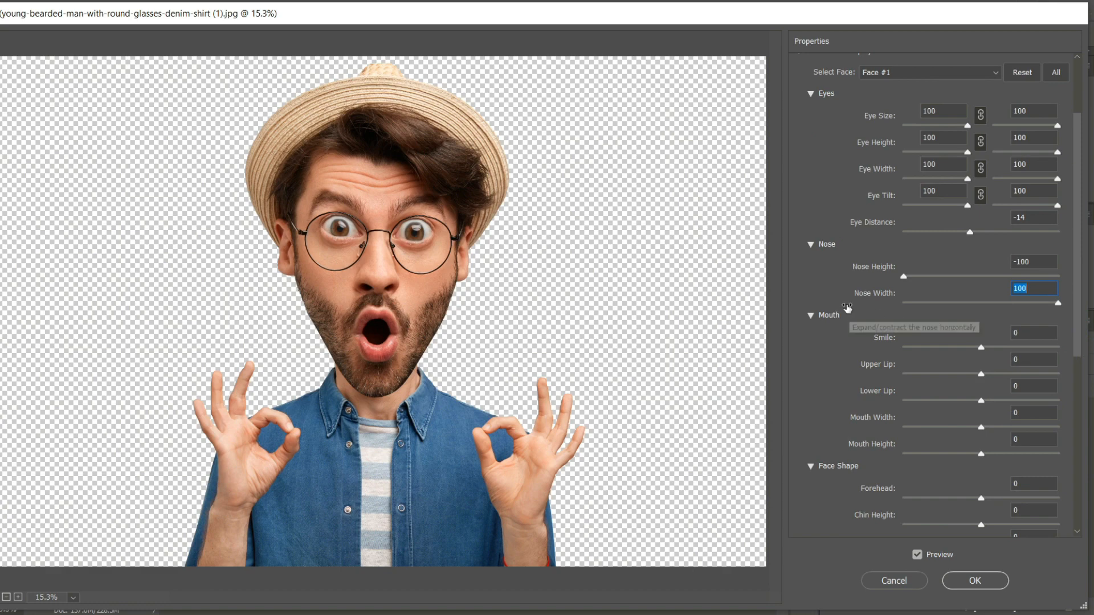
click(982, 348)
drag(981, 348, 1084, 360)
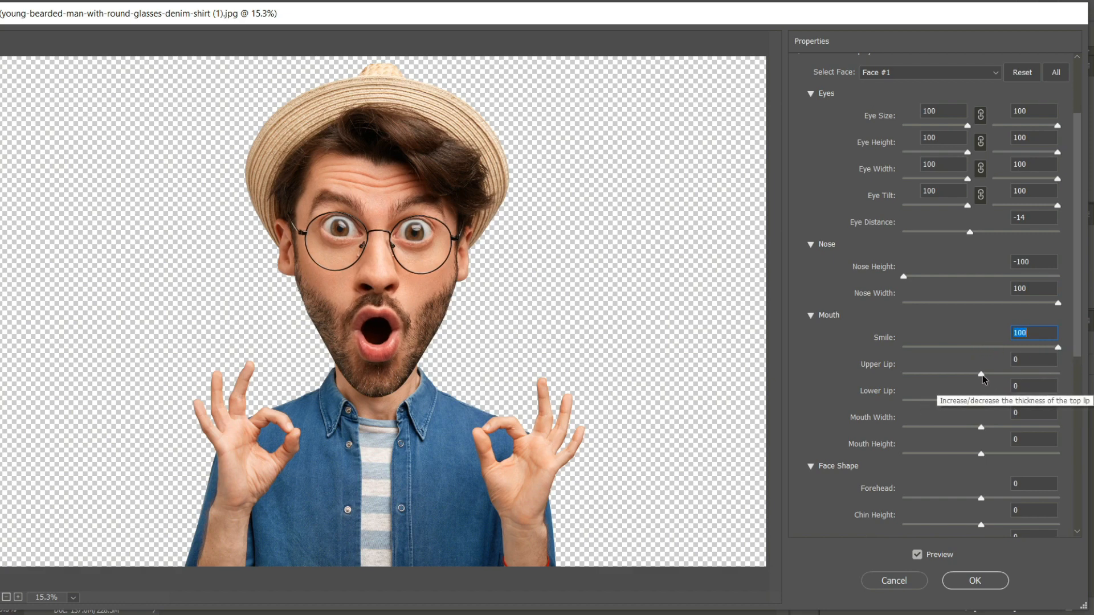
click(981, 375)
drag(982, 379, 1068, 372)
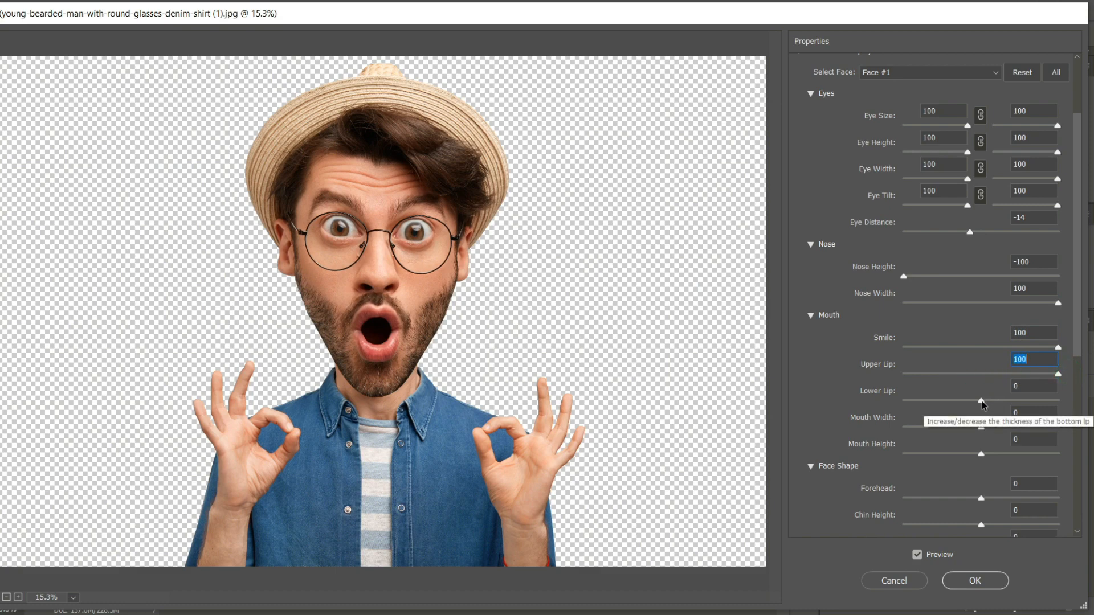
drag(982, 404, 889, 393)
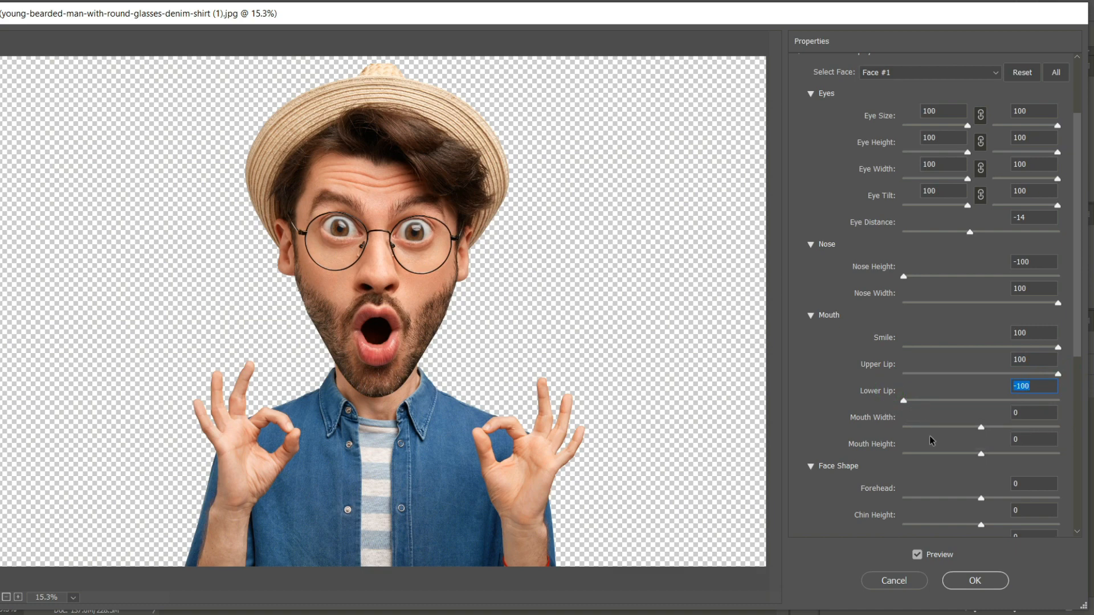
click(982, 427)
drag(983, 426, 1064, 427)
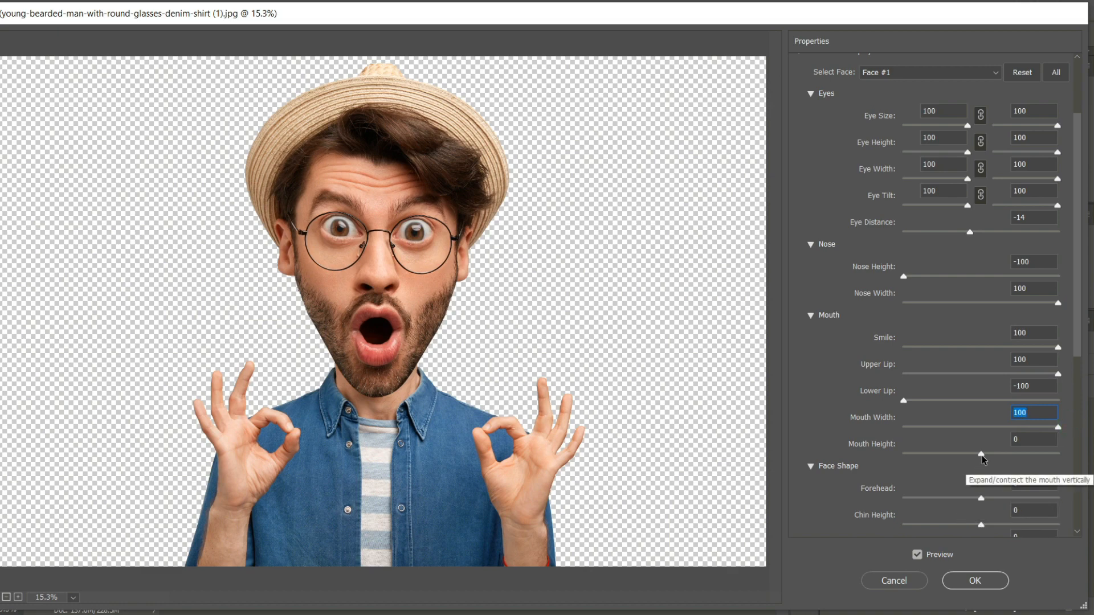
drag(982, 453, 1090, 461)
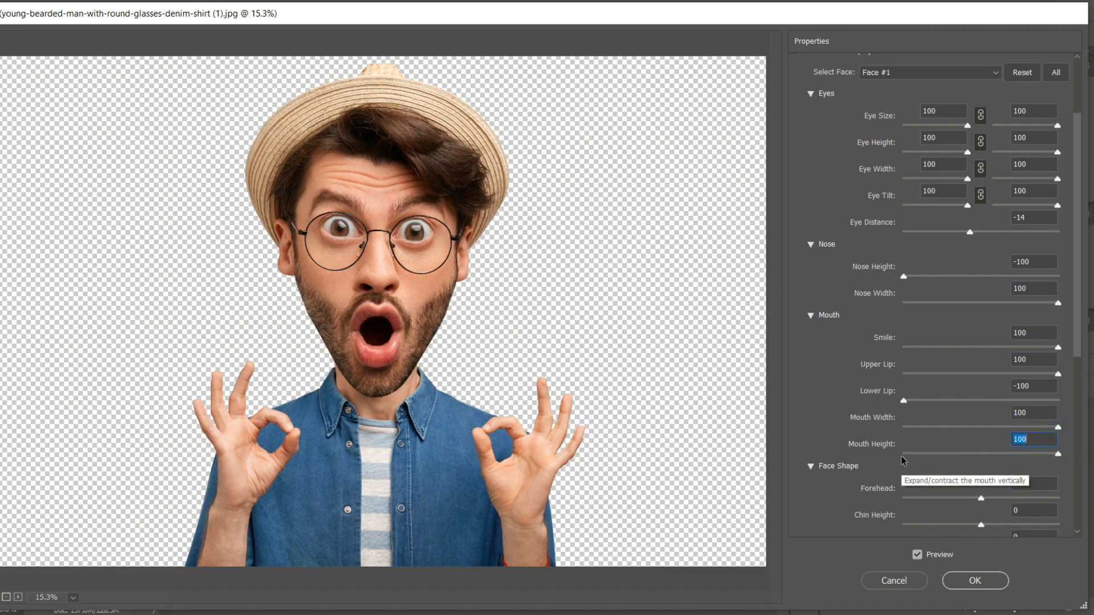
- Adjust the face shape with forehead 65, chin height 100, jawline -100 and face width 22
drag(1076, 293, 1087, 393)
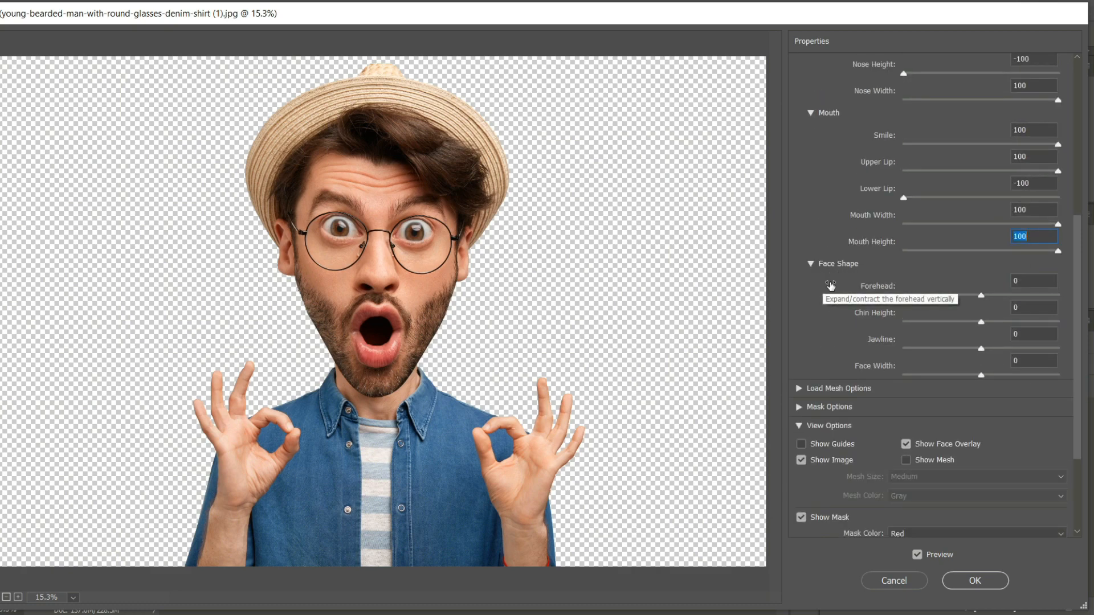
drag(981, 296, 1033, 303)
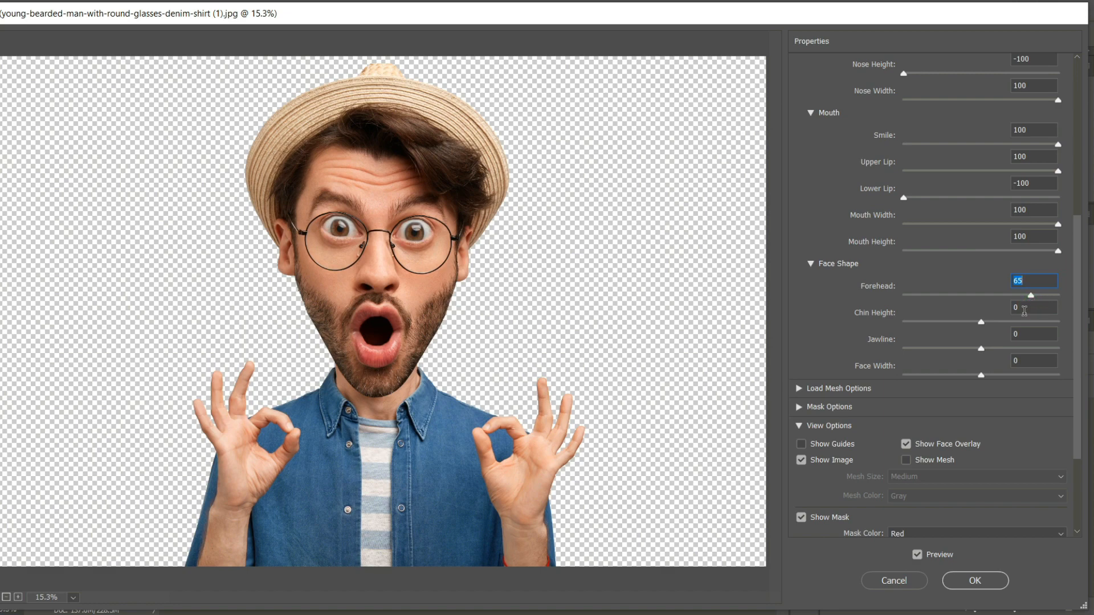
drag(981, 323, 1062, 326)
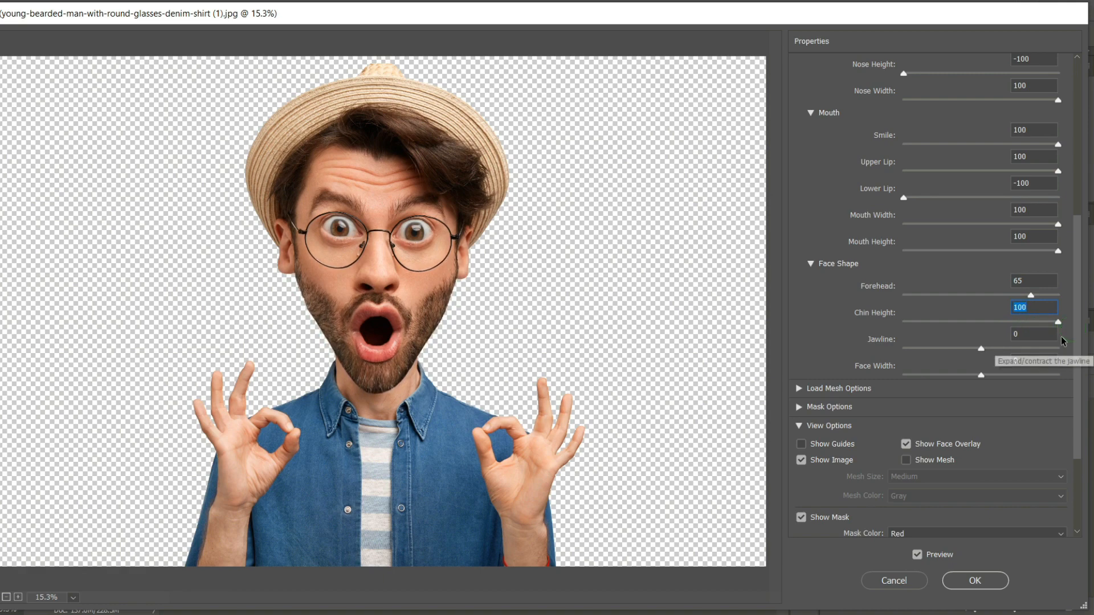
drag(981, 349, 901, 345)
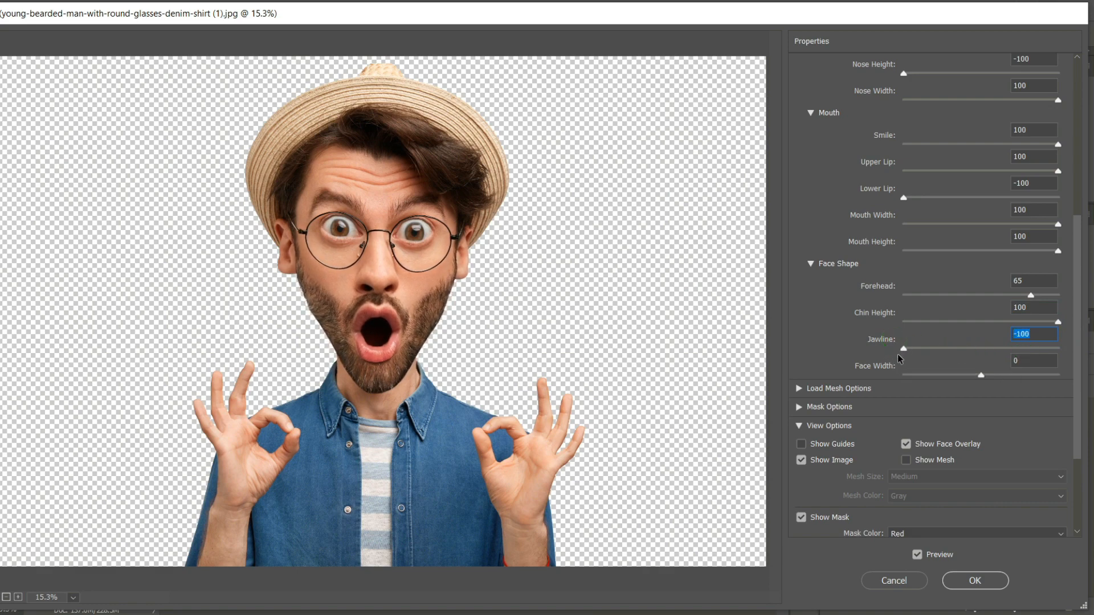
mouse_move(980, 376)
mouse_down()
mouse_move(951, 378)
mouse_move(997, 375)
mouse_up()
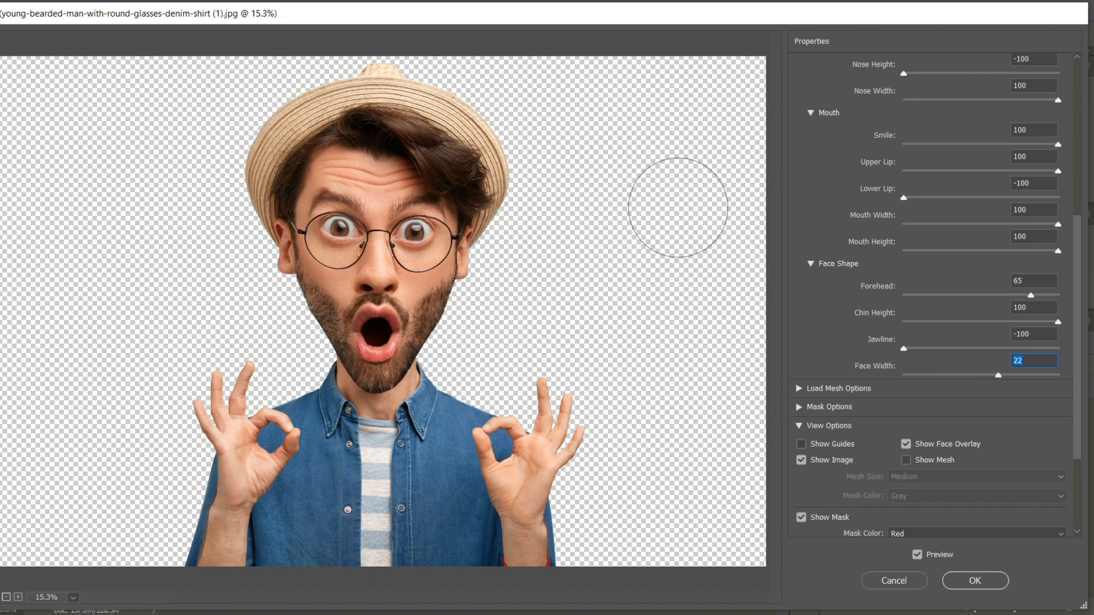
- Accept the Liquify changes and apply a Poster Edges filter with edge thickness 0, edge intensity 0 and posterization 2 to the face layer
click(989, 586)
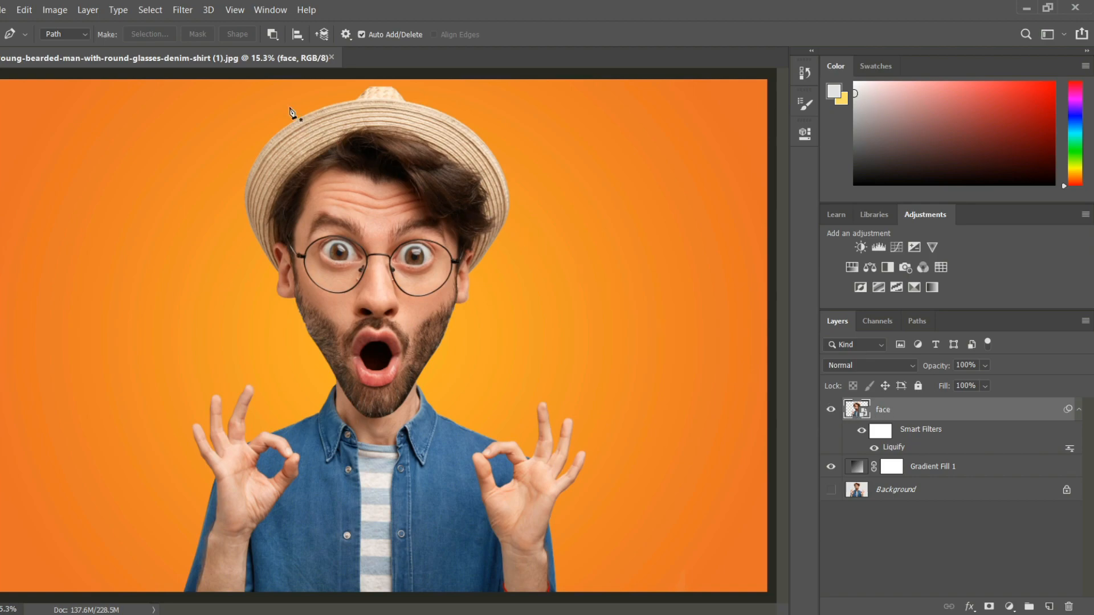
click(182, 11)
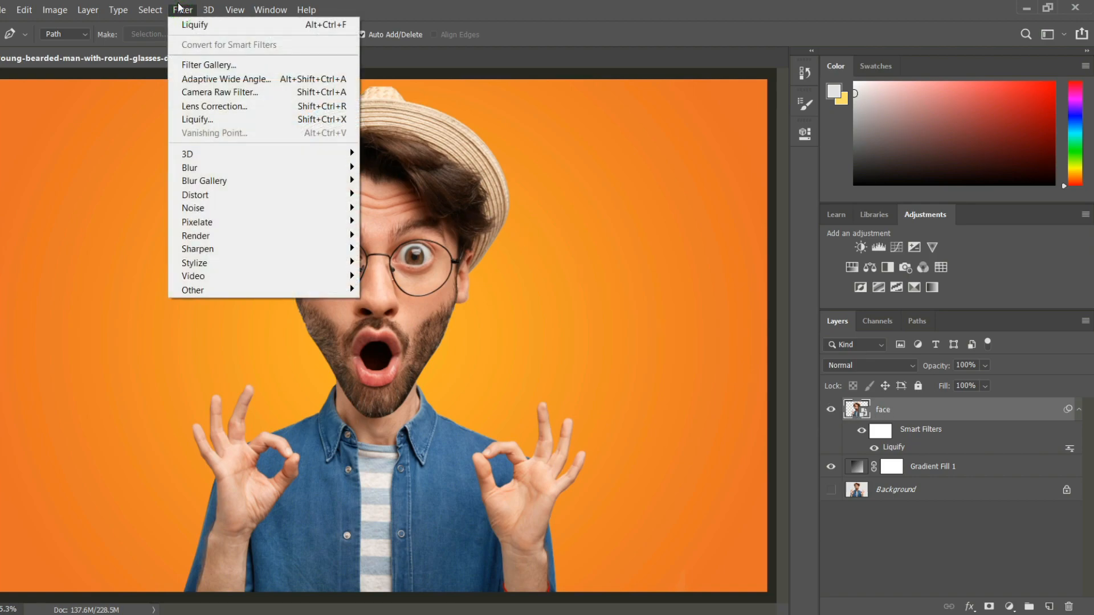
click(196, 64)
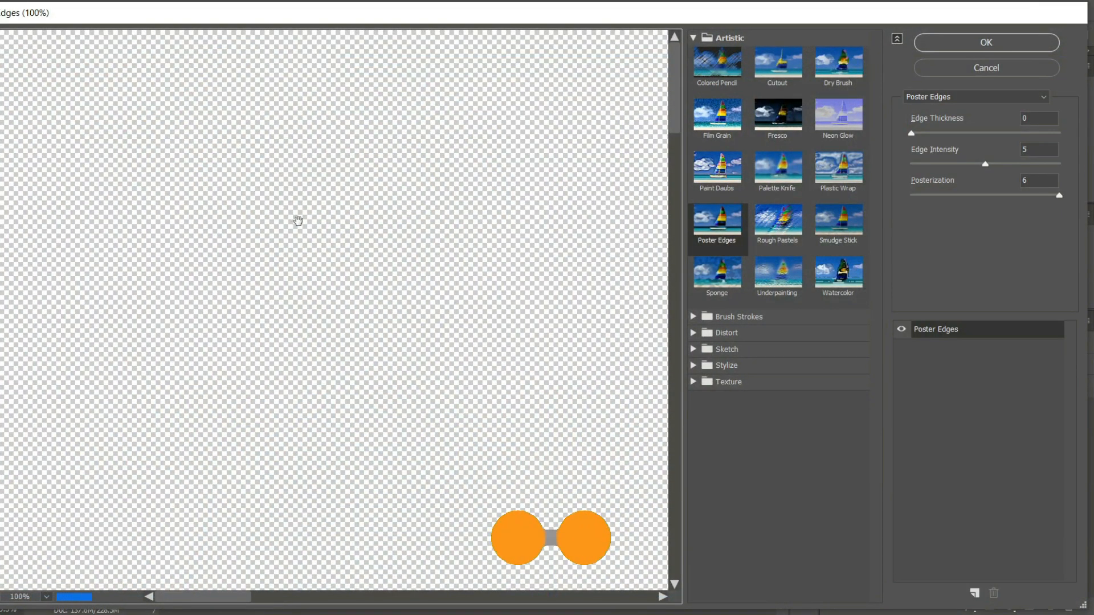
key(ctrl)
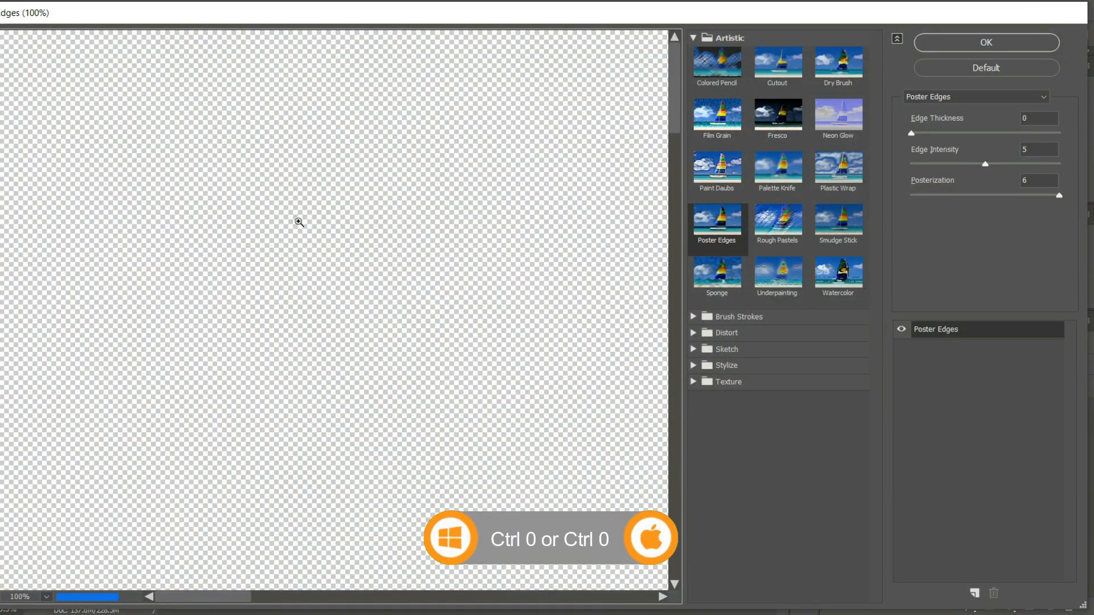
key(ctrl+0)
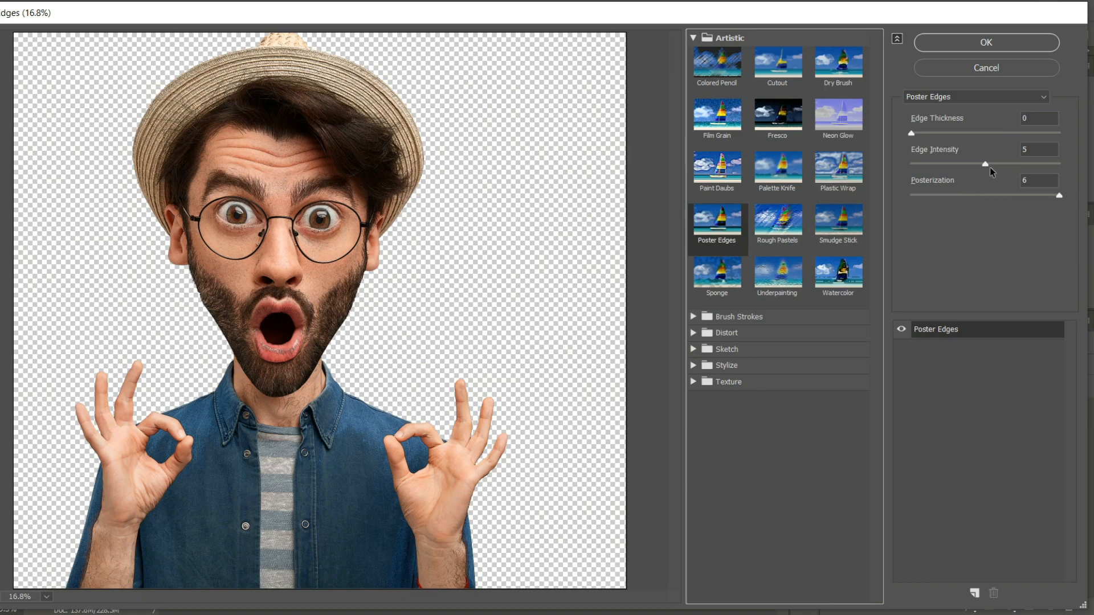
drag(986, 164, 910, 165)
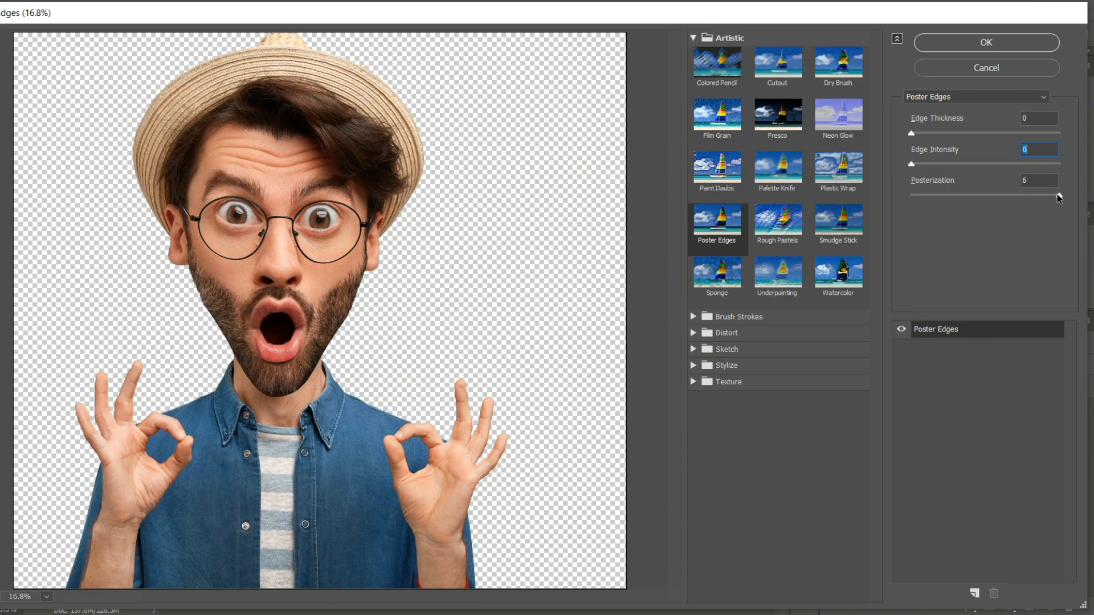
drag(1059, 197, 962, 208)
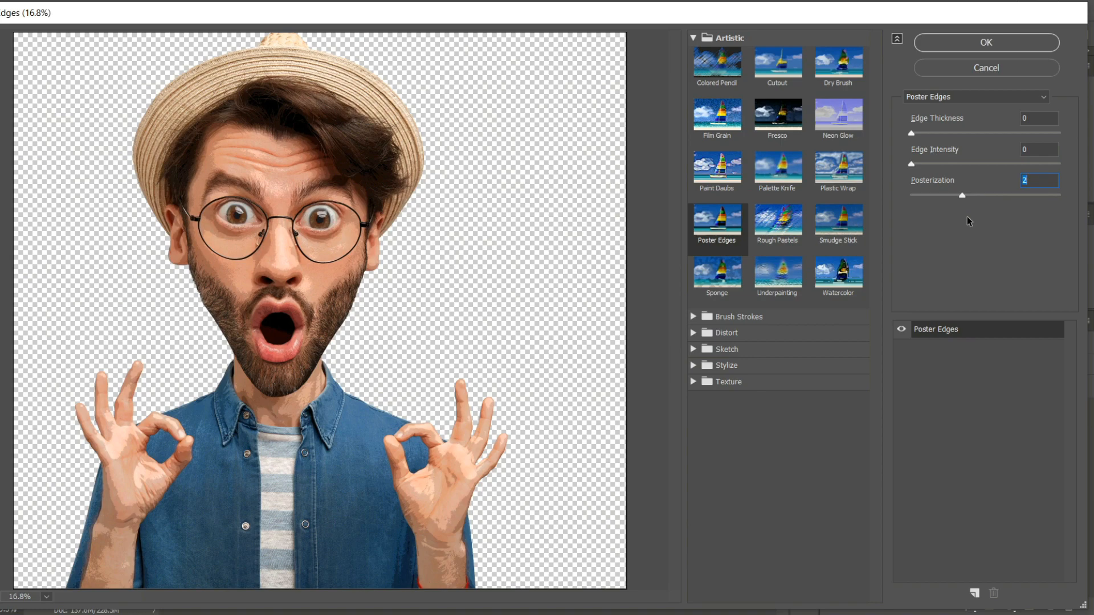
click(969, 44)
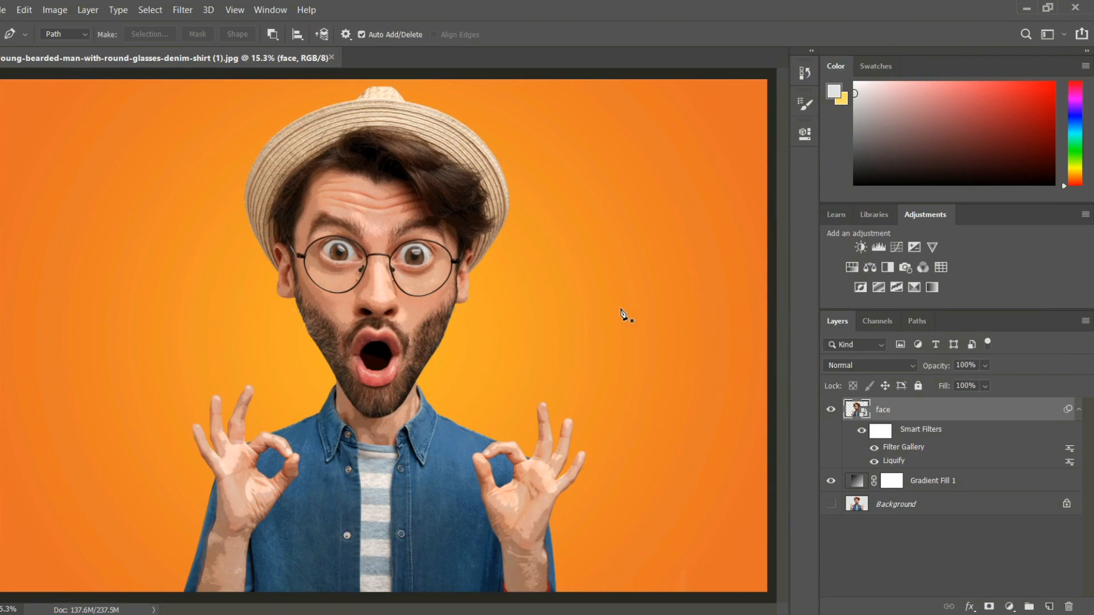
- Apply an Oil Paint filter with stylization 10, cleanliness 8, scale 0.1 and bristle detail 0, with lighting off
click(182, 10)
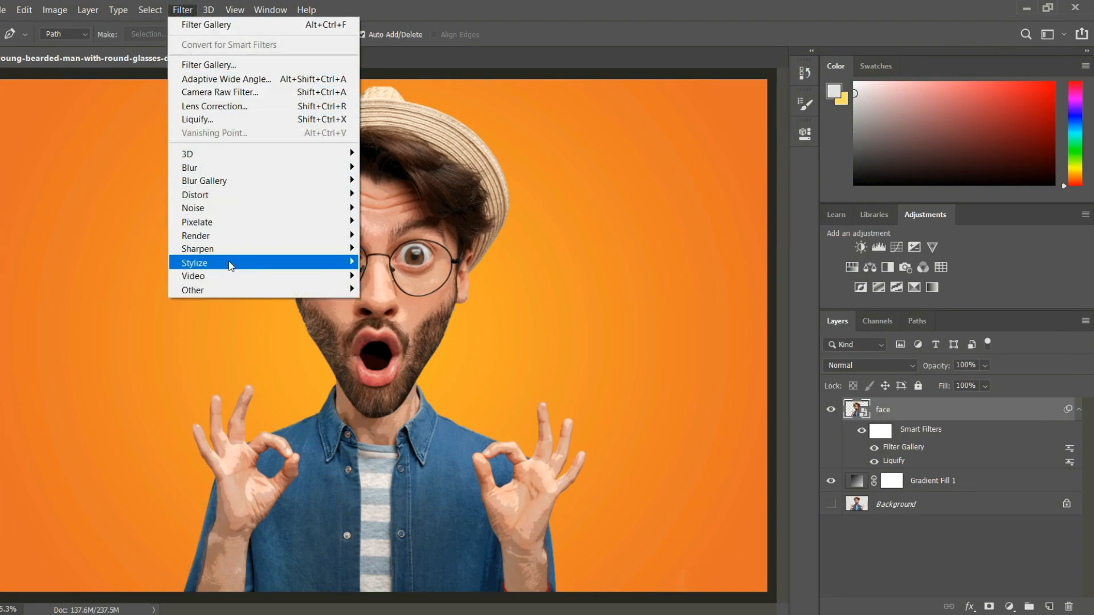
mouse_move(232, 269)
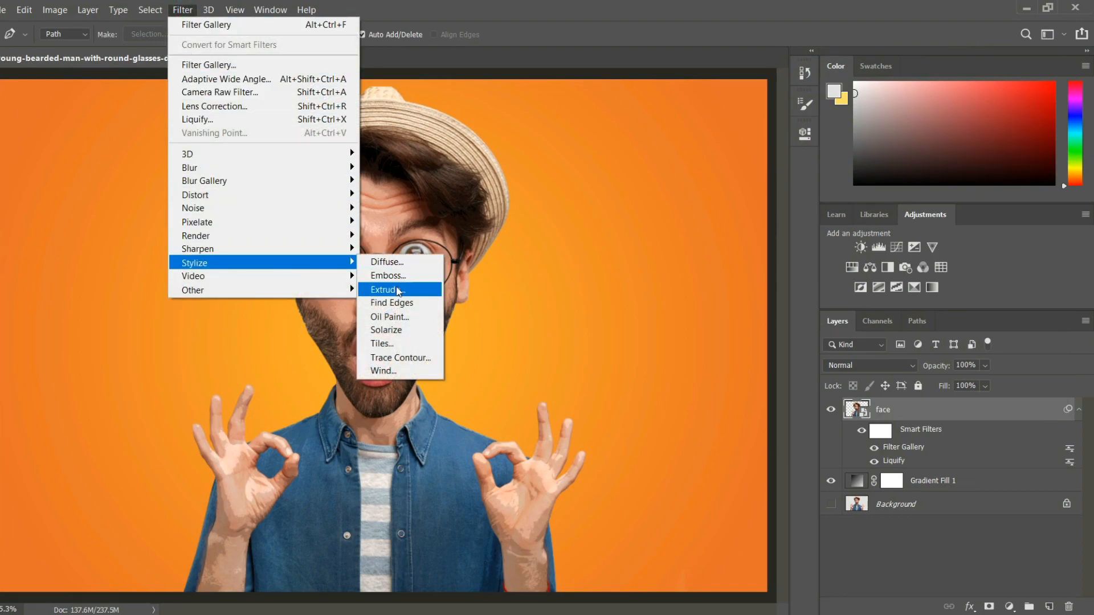
click(401, 314)
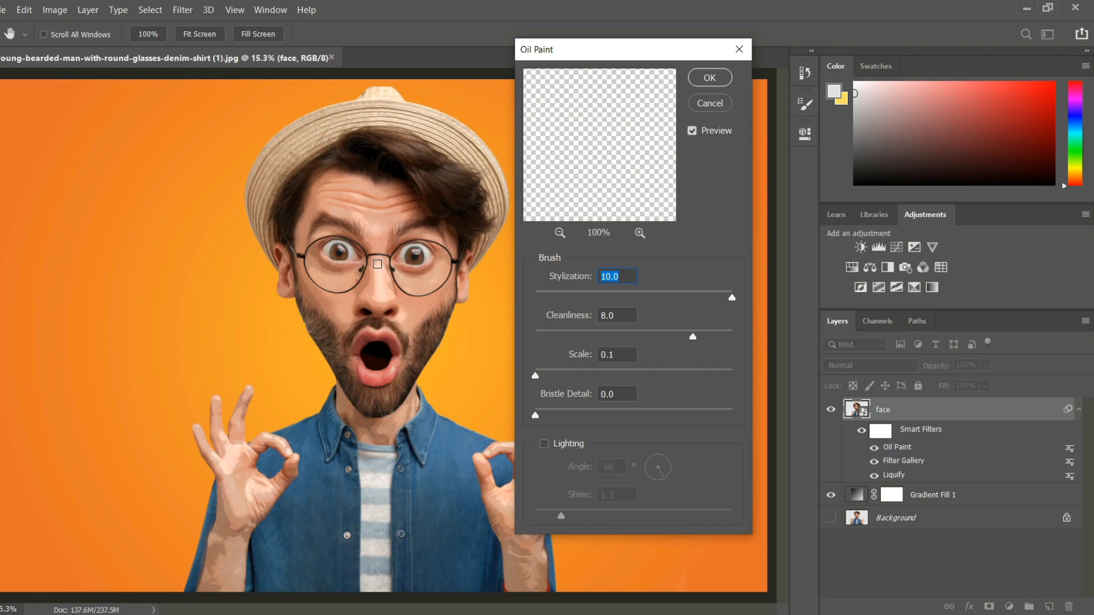
click(377, 263)
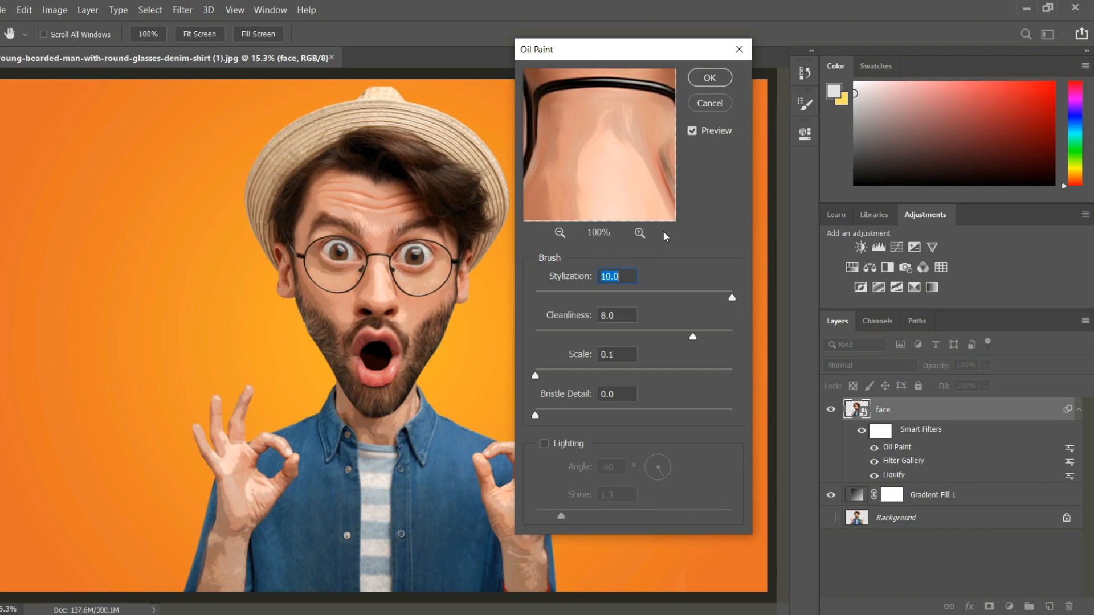
click(558, 233)
click(558, 233)
click(558, 233)
click(558, 233)
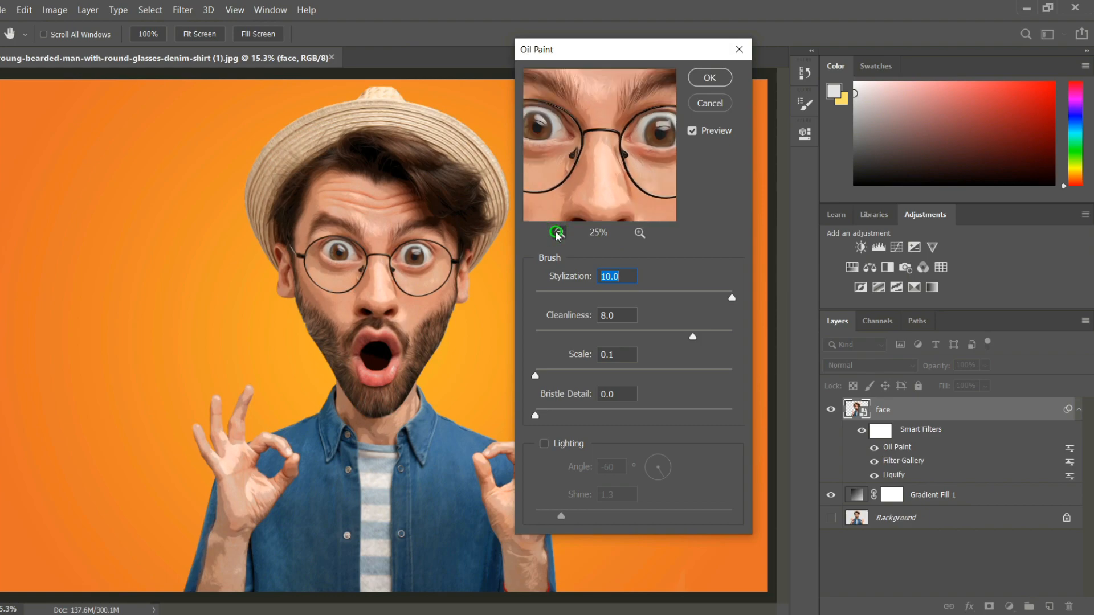
click(557, 233)
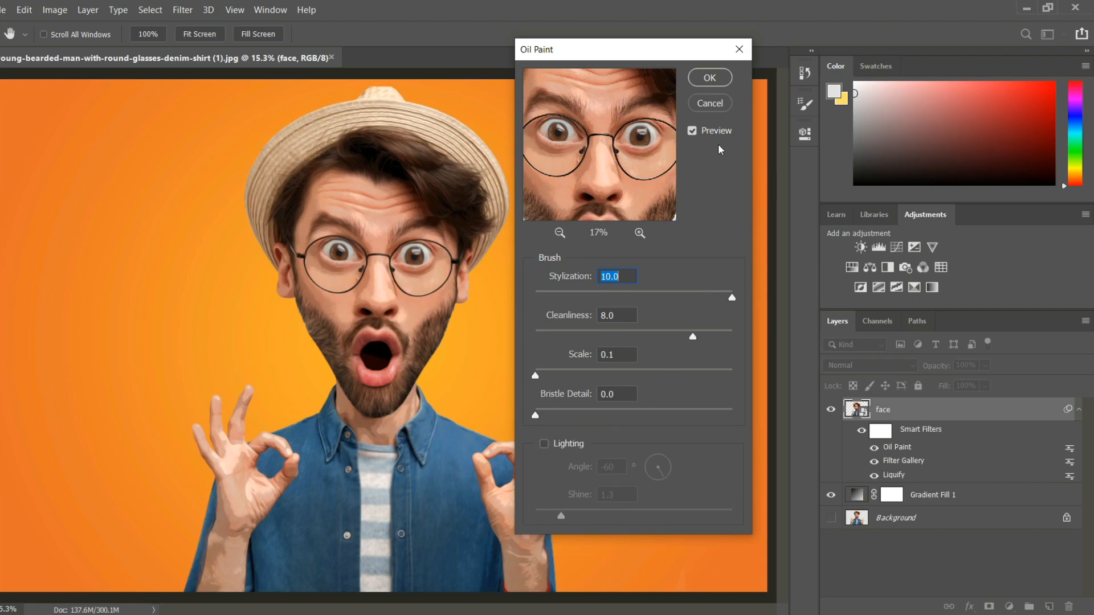
click(712, 79)
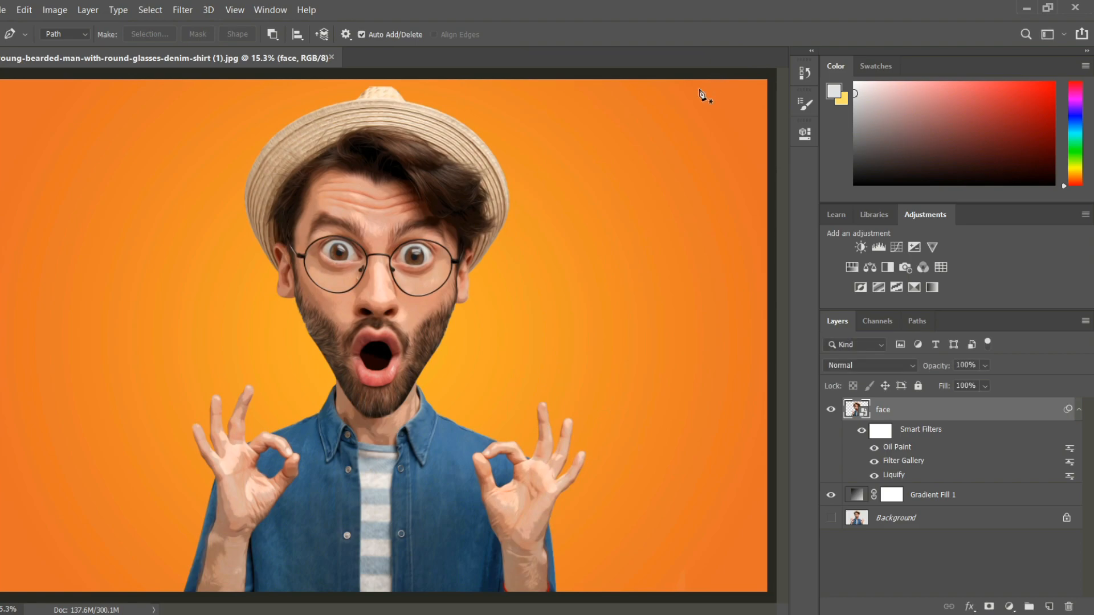
- Sharpen the face layer with an Unsharp Mask of amount 90%, radius 5 pixels and threshold 10 levels
click(183, 10)
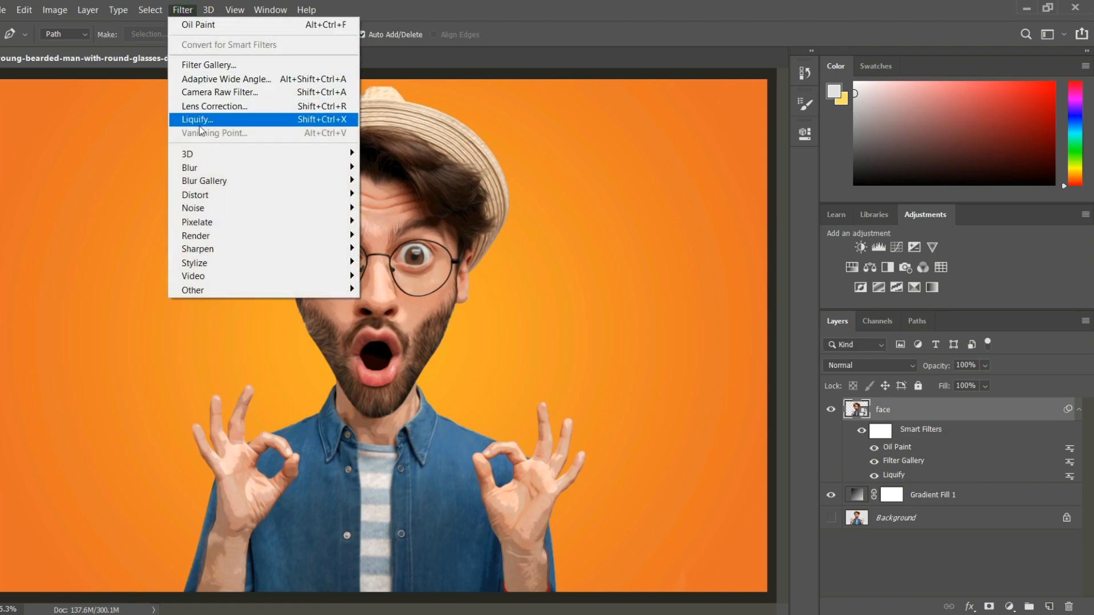
mouse_move(228, 248)
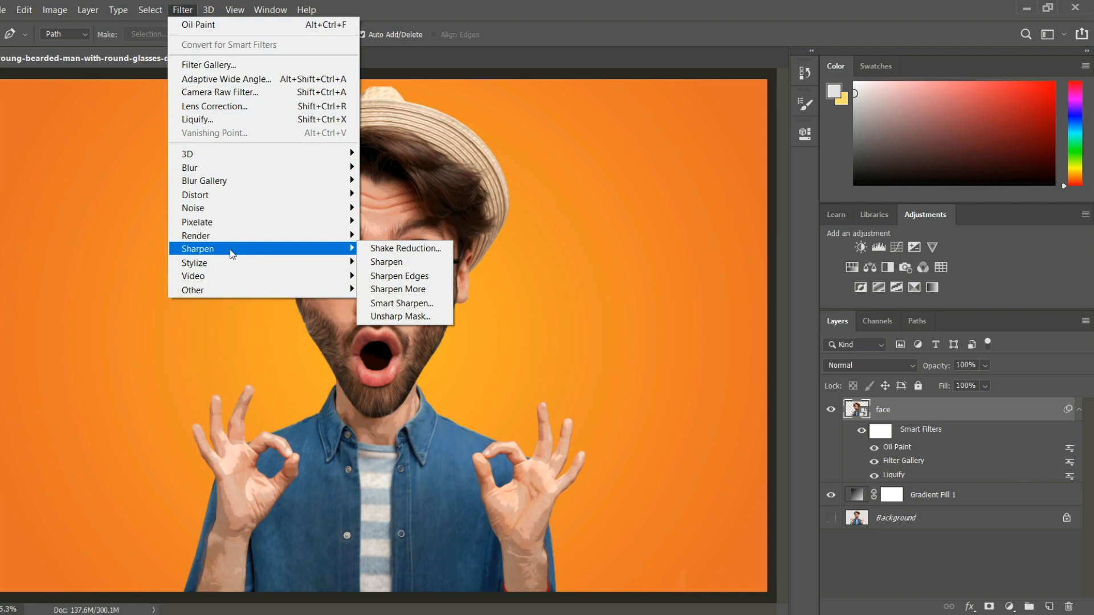
click(388, 315)
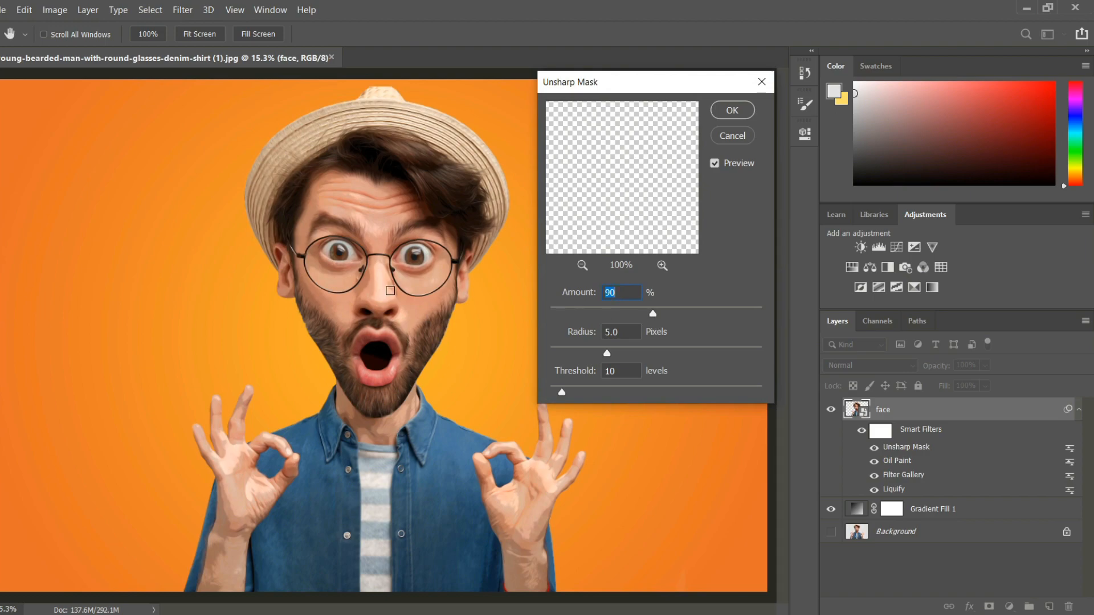
click(377, 269)
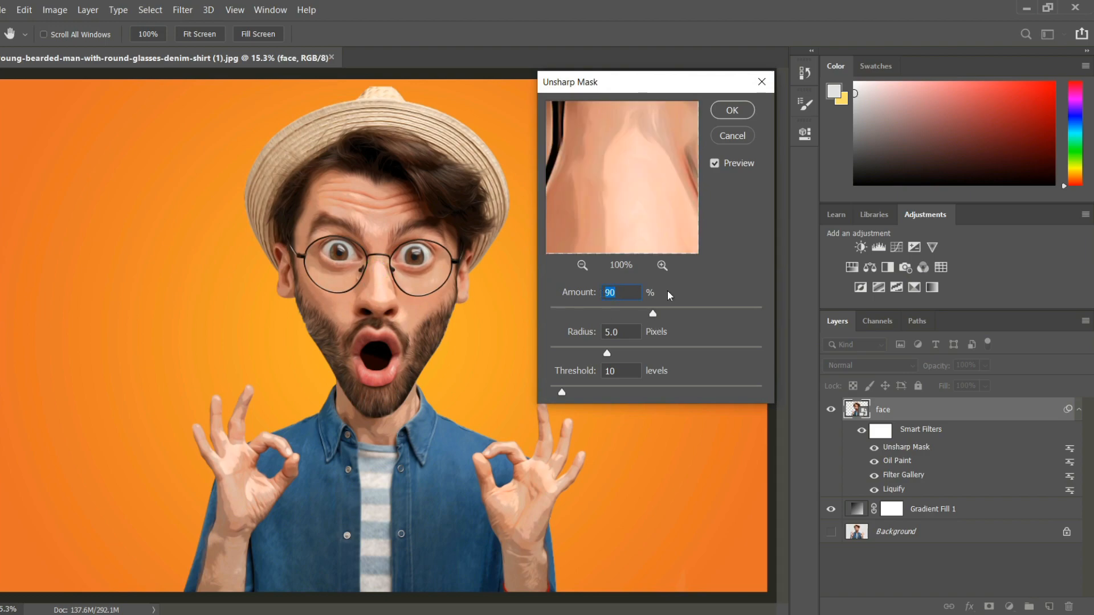
click(582, 265)
click(582, 265)
click(581, 266)
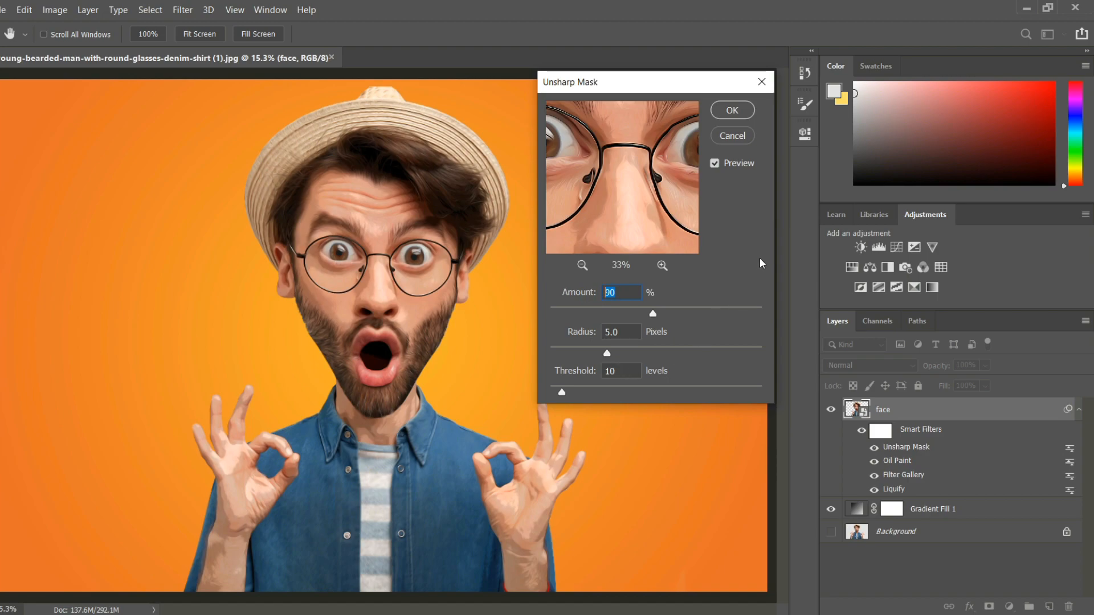
click(734, 111)
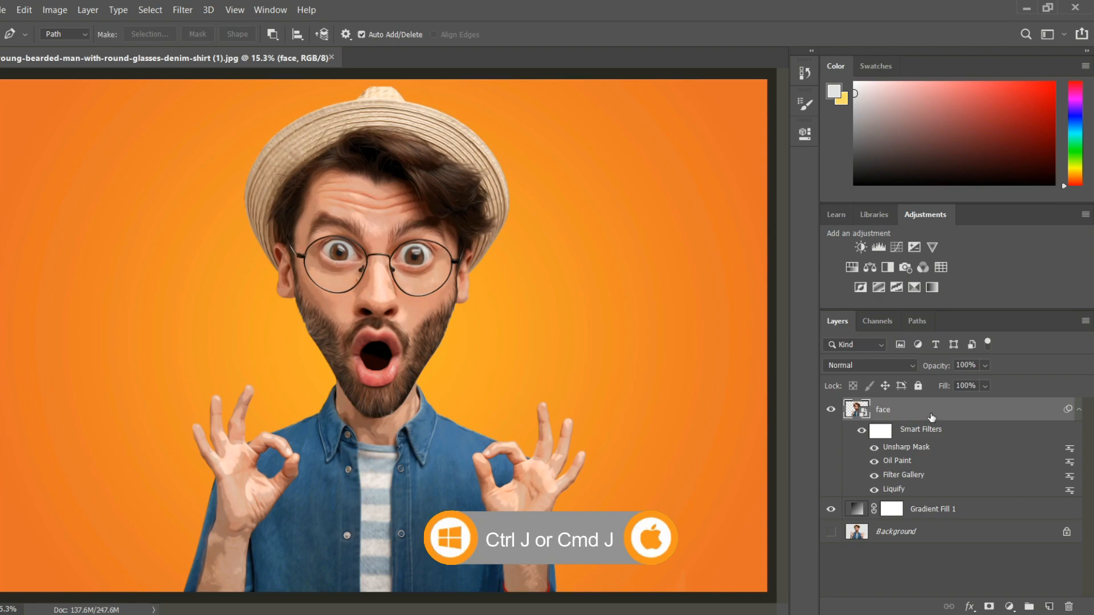
- Duplicate the face layer and apply Poster Edges to the copy with edge intensity 5 and posterization 6
key(ctrl+j)
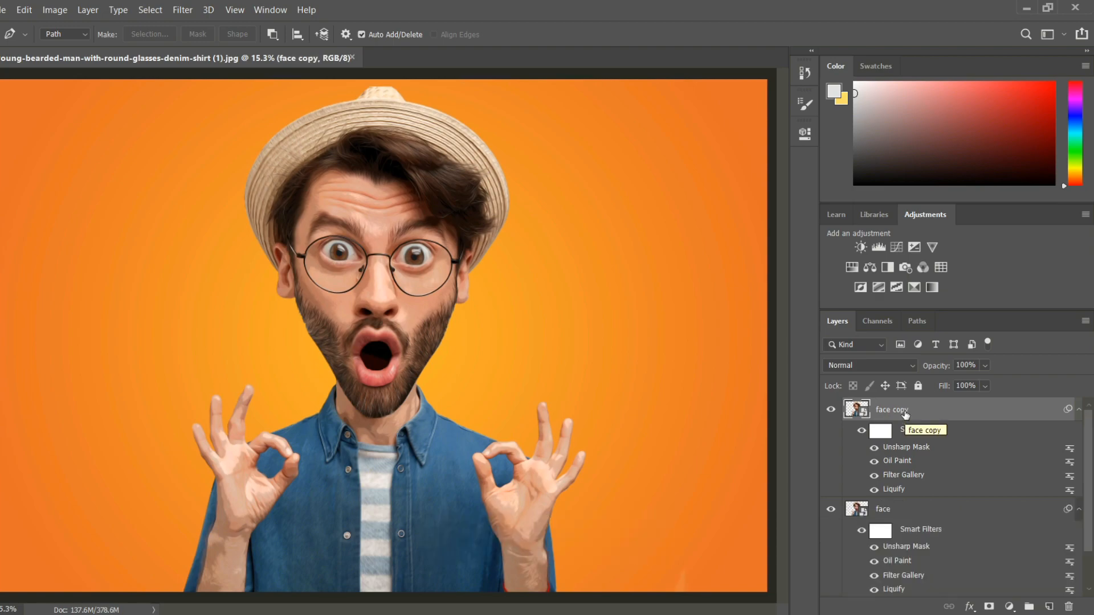
click(181, 10)
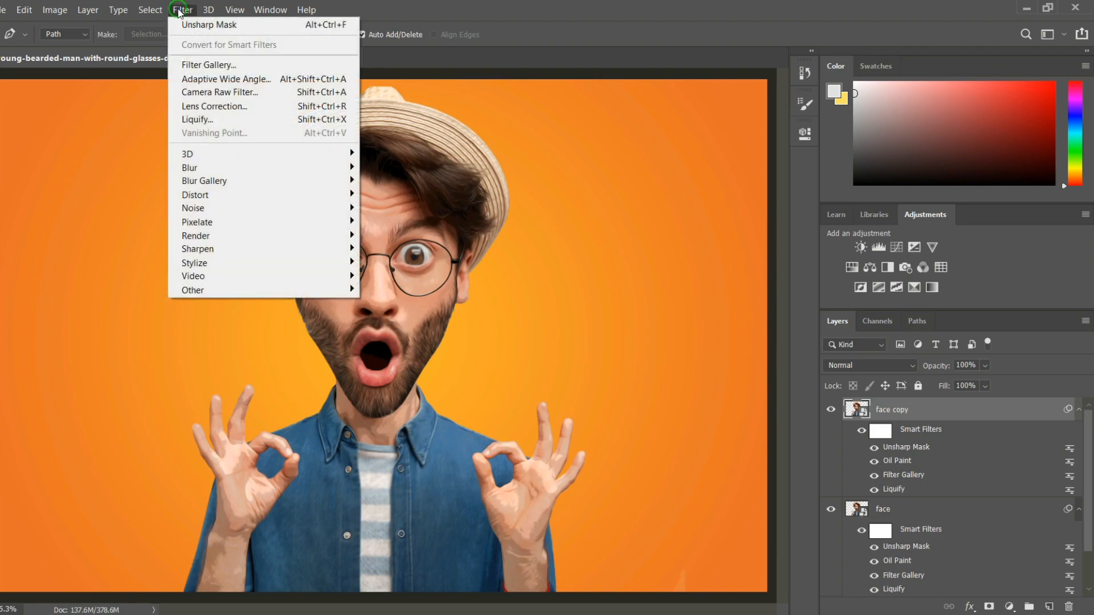
click(197, 65)
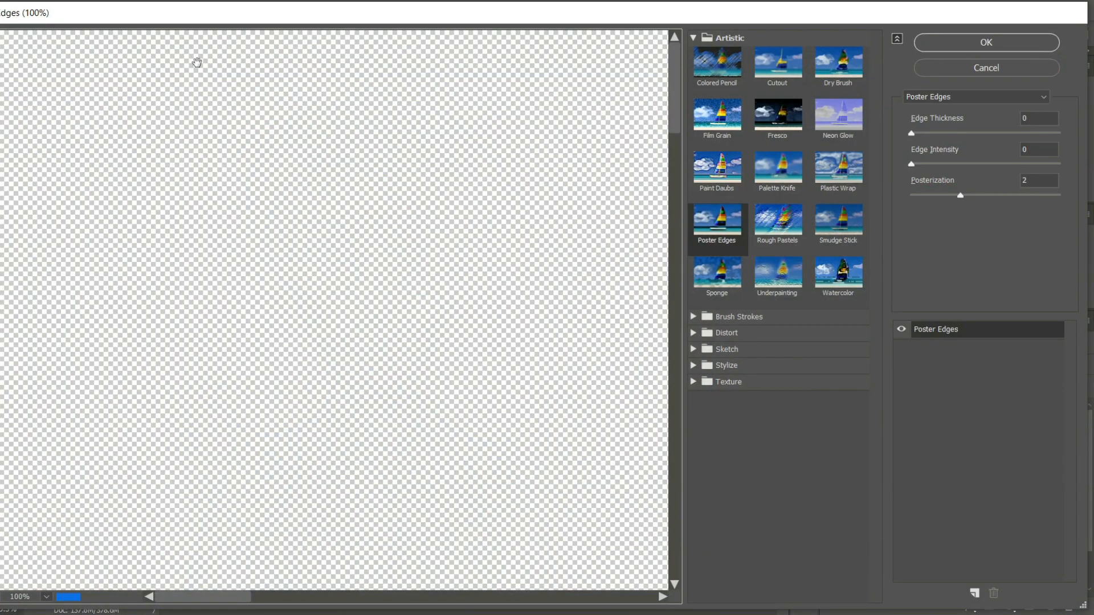
key(ctrl)
key(ctrl+0)
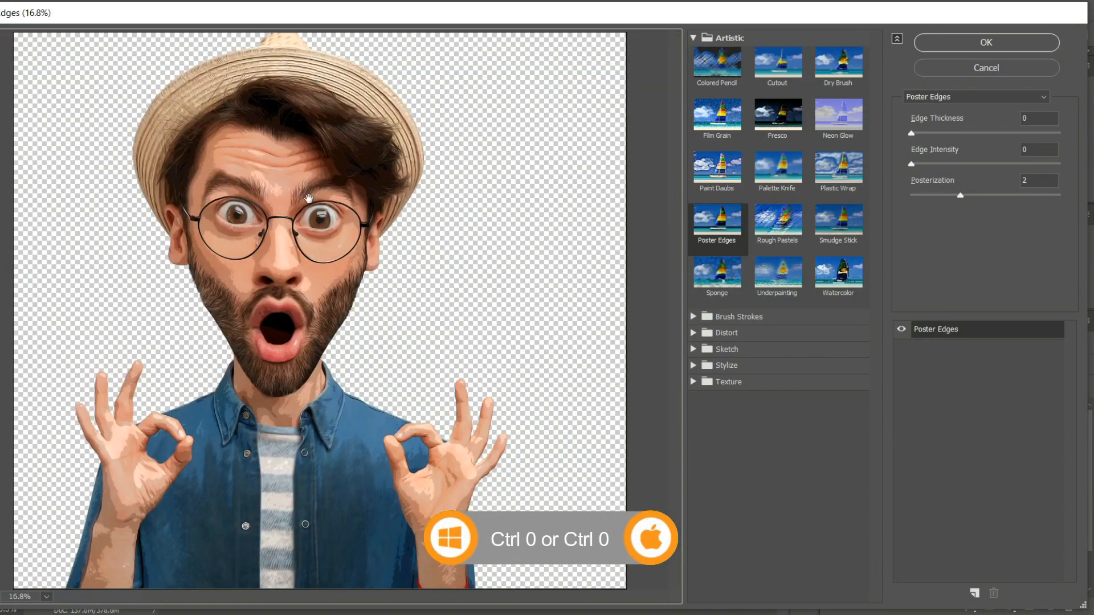
click(721, 227)
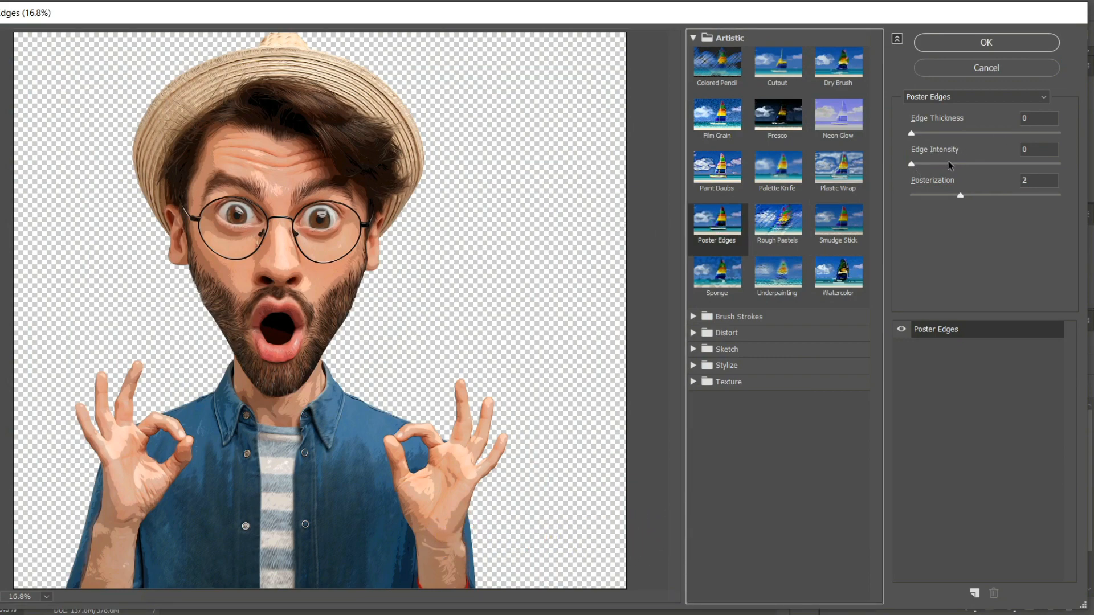
drag(910, 166, 989, 169)
click(1038, 149)
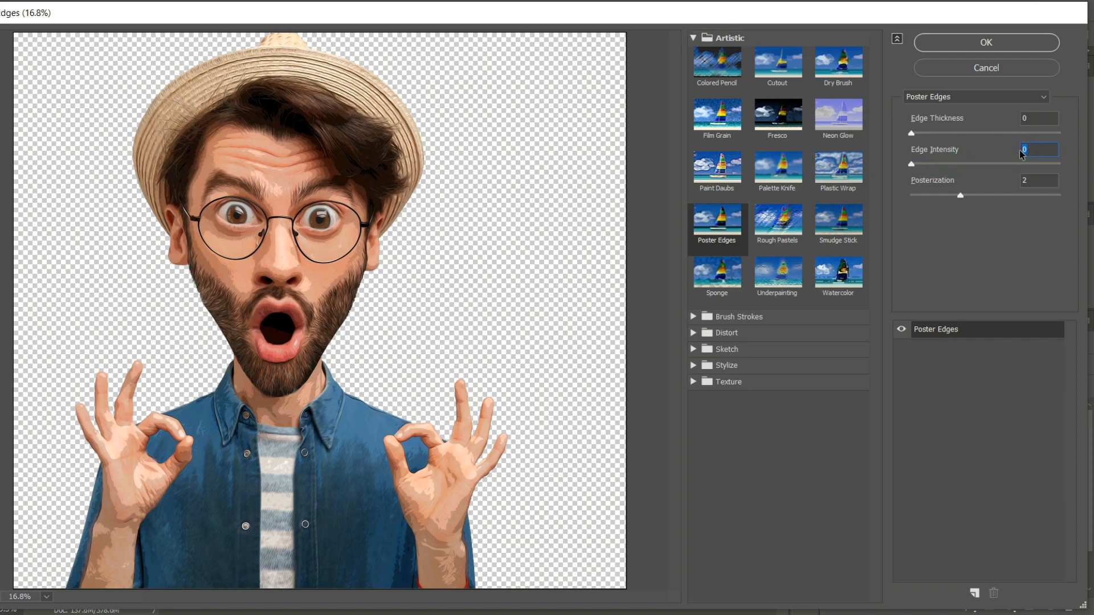
text(5)
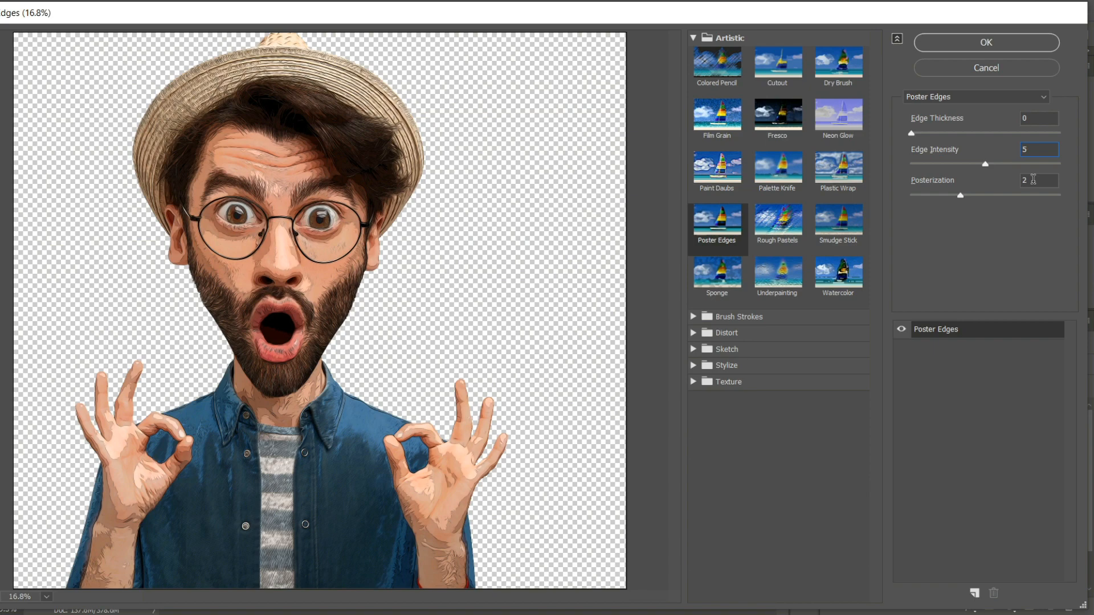
click(1022, 180)
text(6)
click(975, 43)
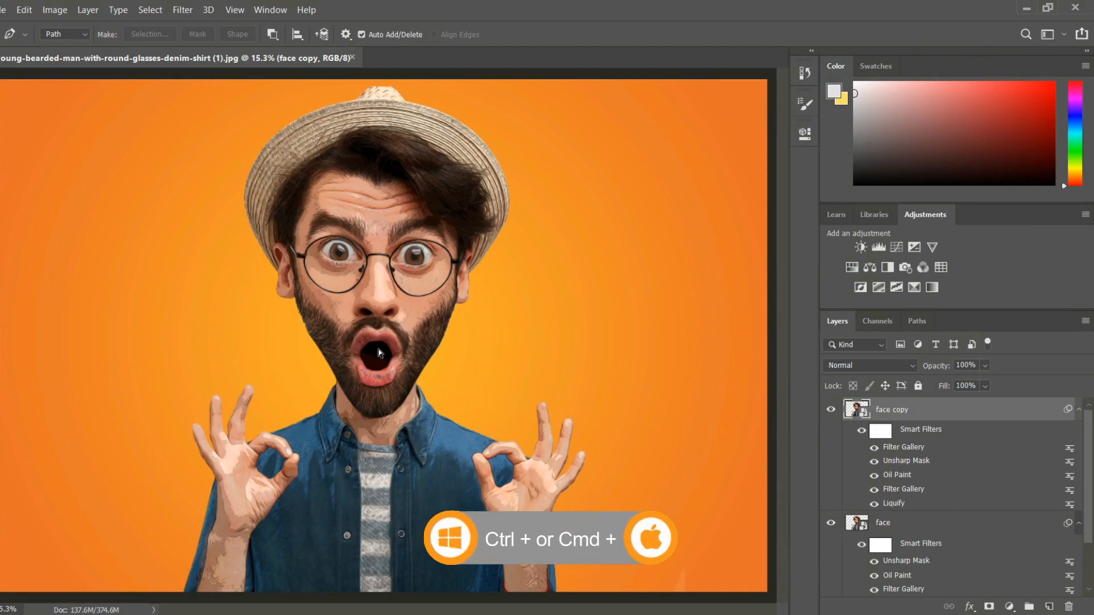
- Examine the posterized line detail around the man's mouth, beard and eyes at close range
key(ctrl+plus)
key(ctrl+plus)
key(ctrl+plus)
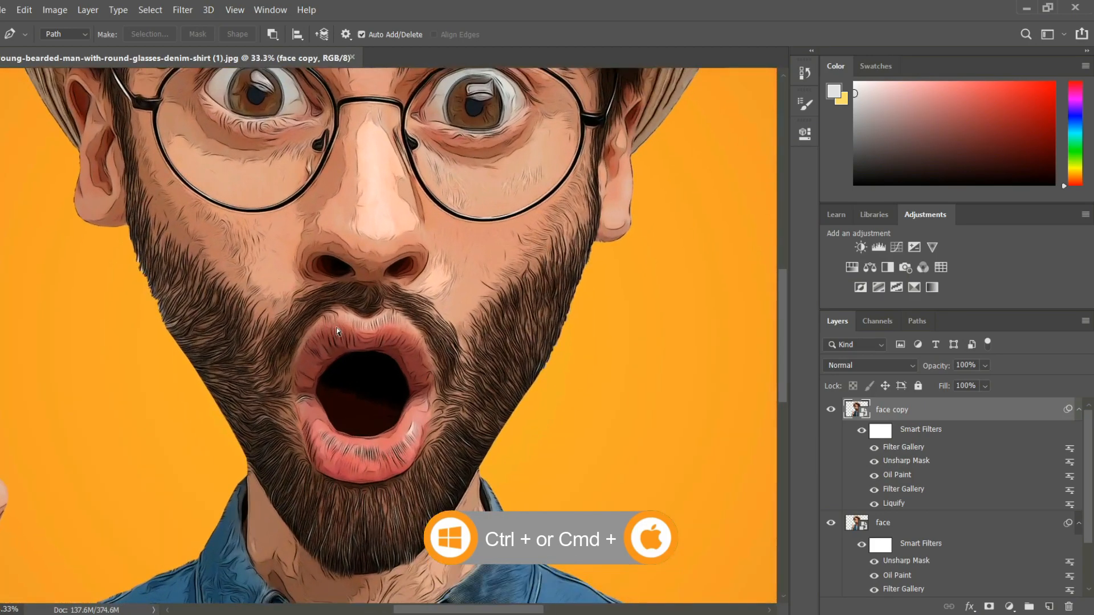
key(ctrl+plus)
drag(480, 242, 514, 348)
drag(514, 341, 518, 349)
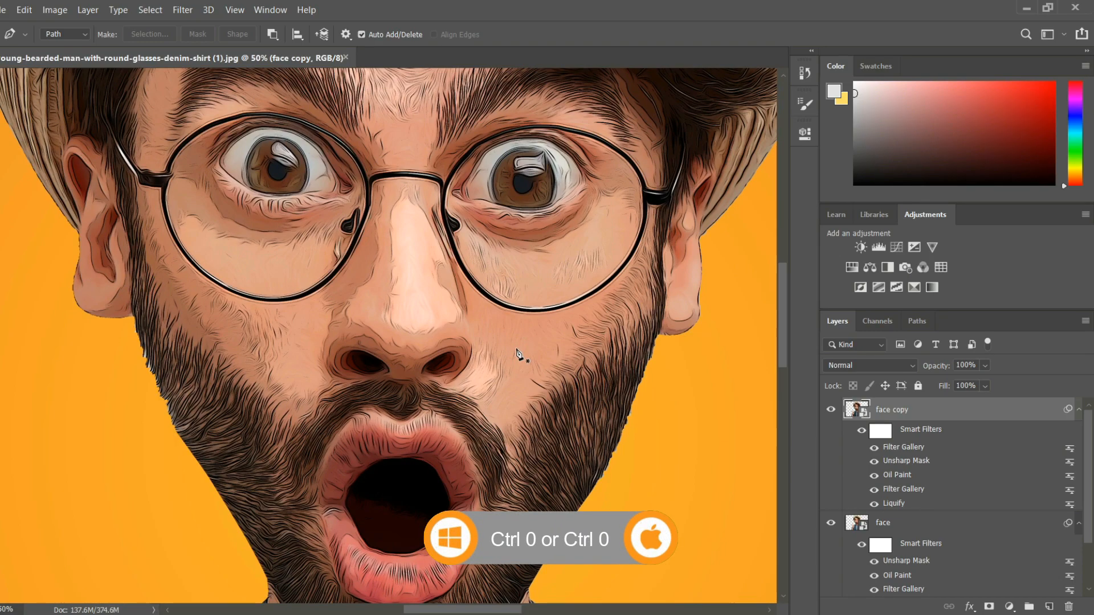
key(ctrl+0)
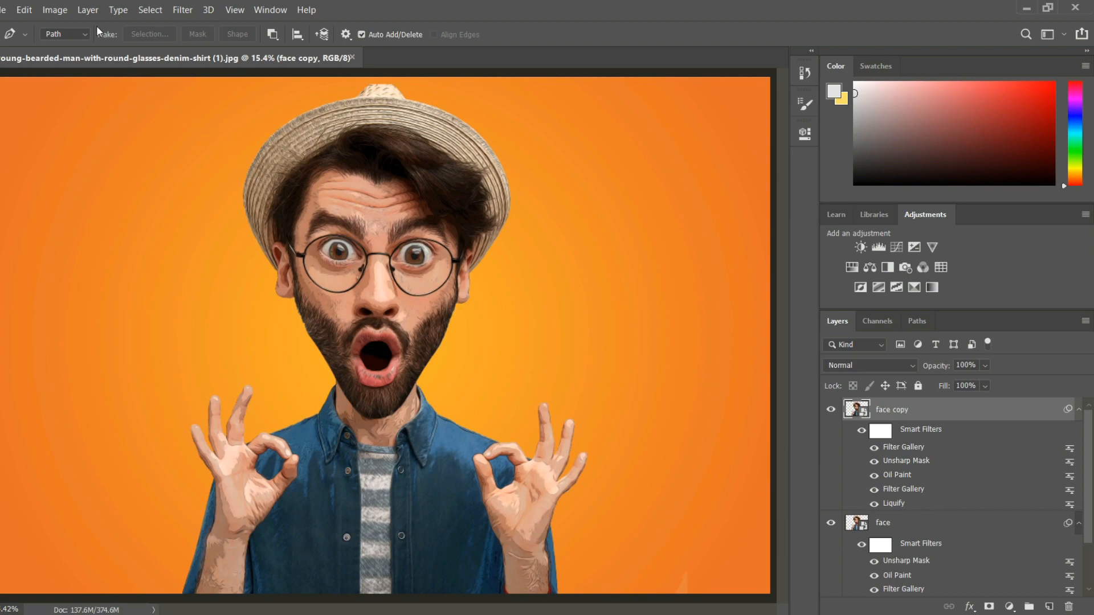
- Apply a Threshold adjustment with level 80 to the face copy layer
click(57, 10)
mouse_move(62, 45)
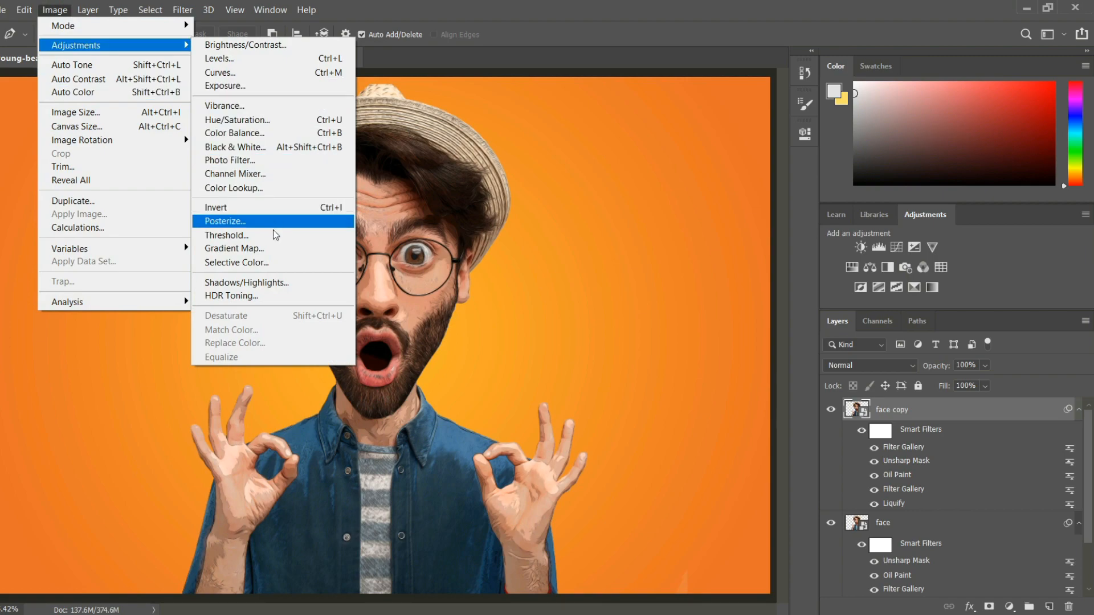
click(272, 235)
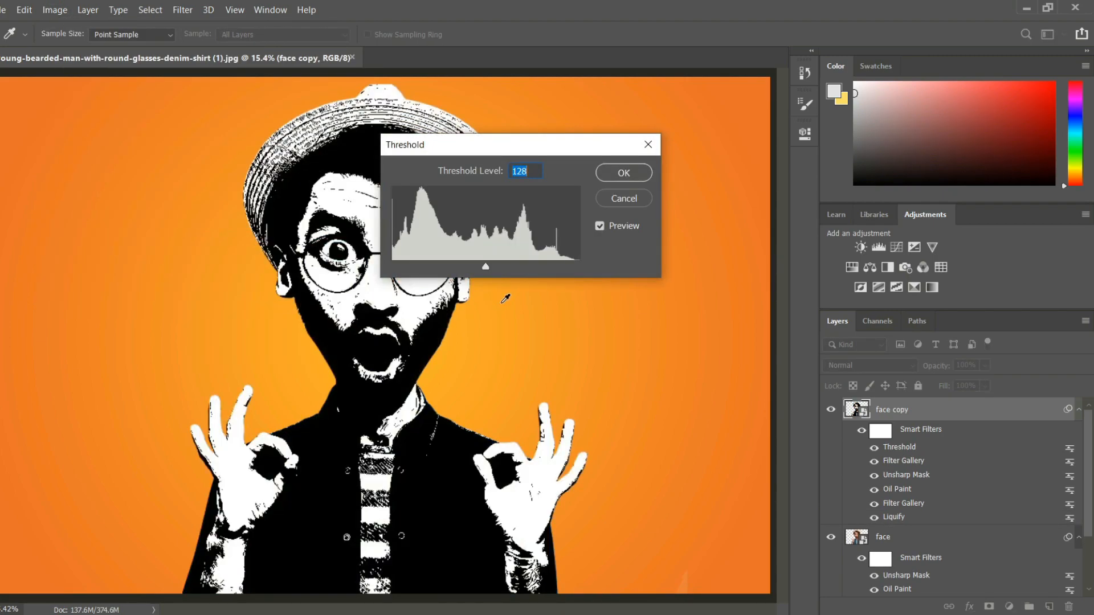
drag(495, 150, 614, 171)
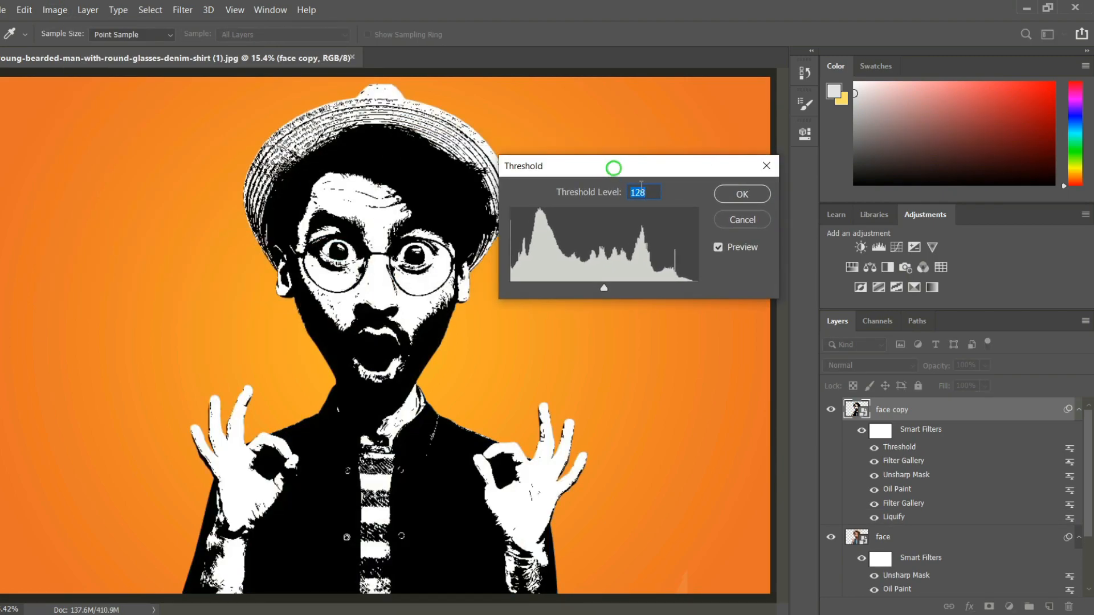
click(608, 191)
text(80)
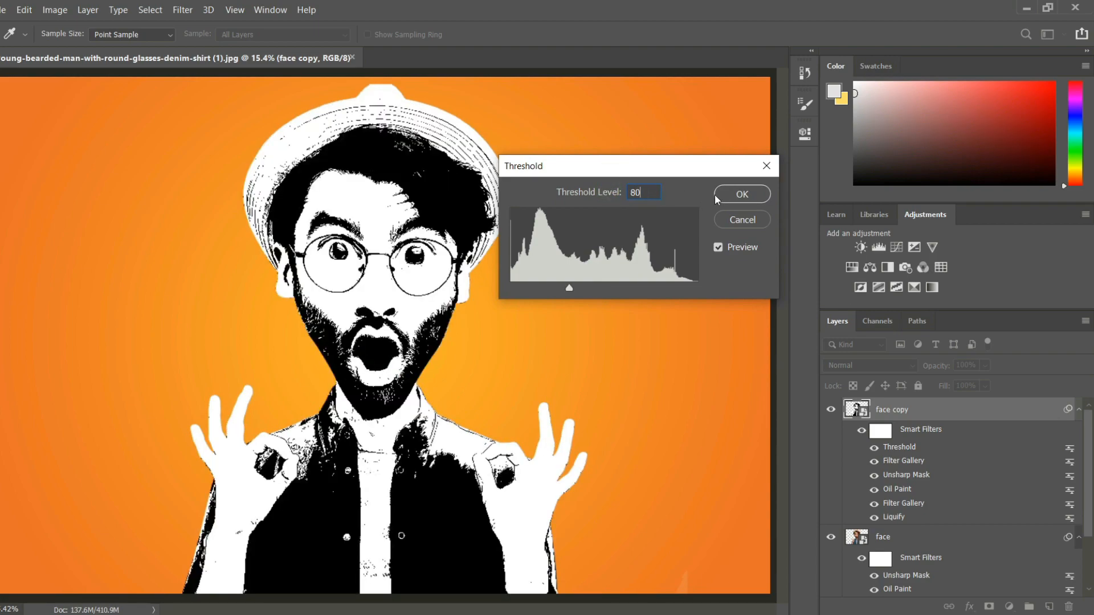
click(732, 196)
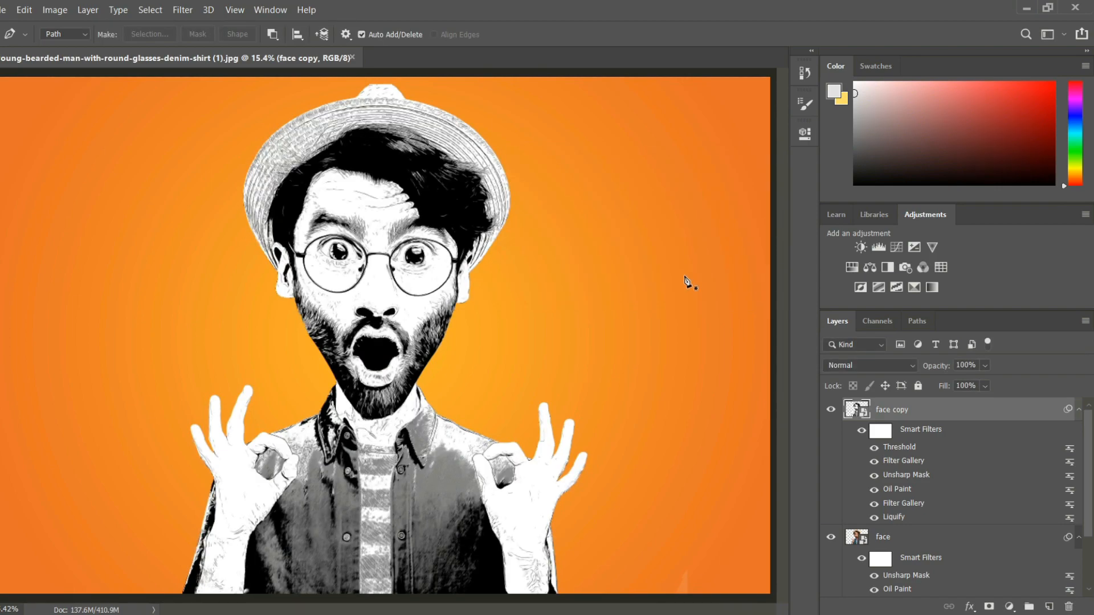
- Set the face copy layer's blend mode to Multiply and its opacity to 51%
click(839, 365)
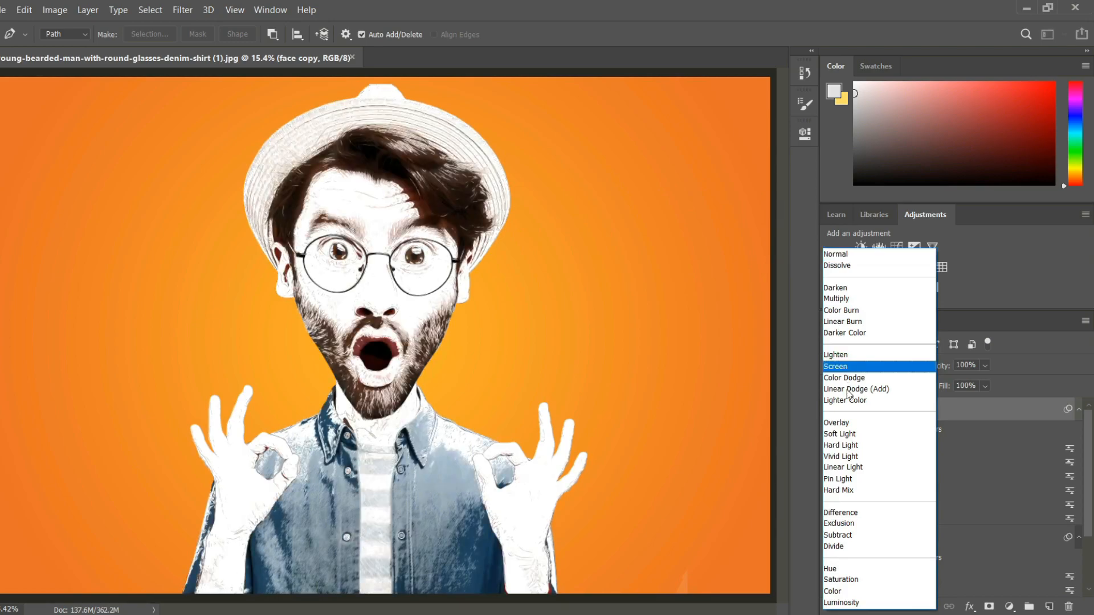
click(839, 300)
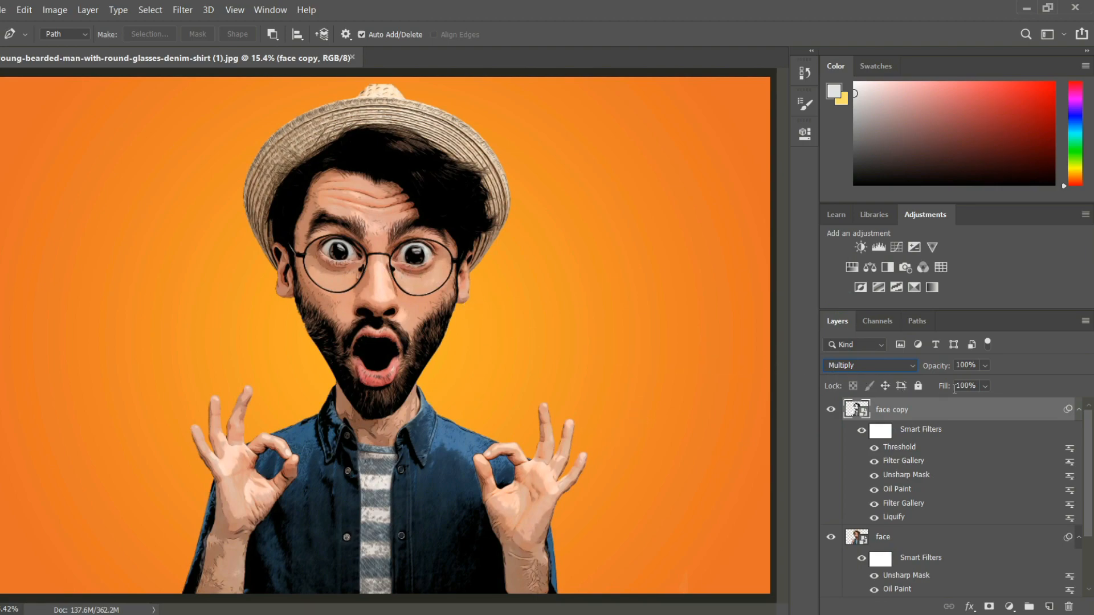
click(984, 366)
drag(1002, 383, 969, 386)
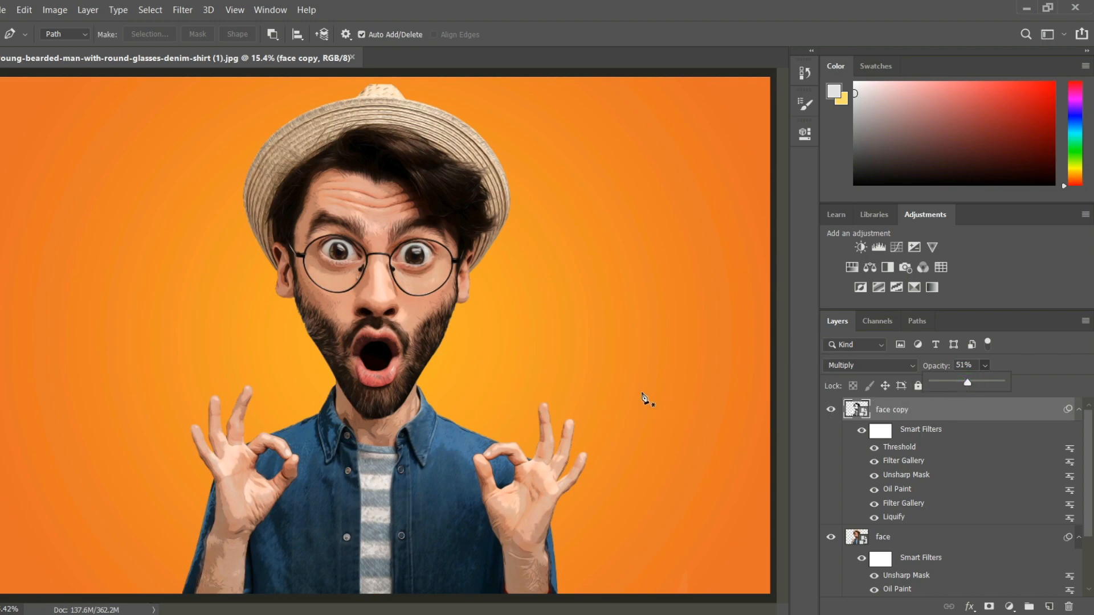
click(1044, 366)
- Collapse both layers' smart filter lists, then stamp all visible layers into a new layer and place it above face copy
click(1079, 411)
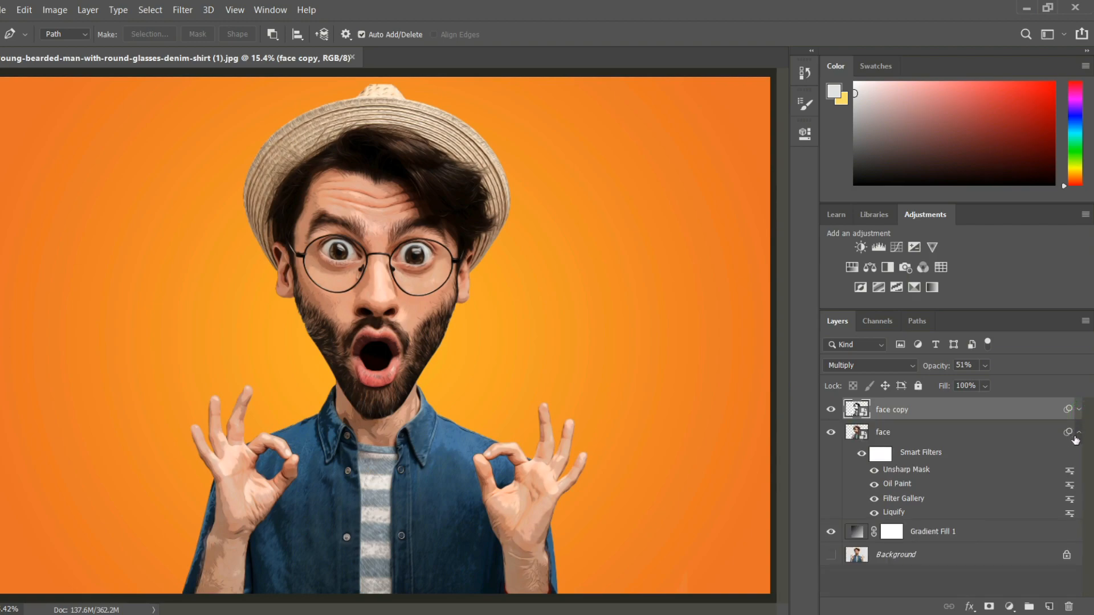
click(1079, 437)
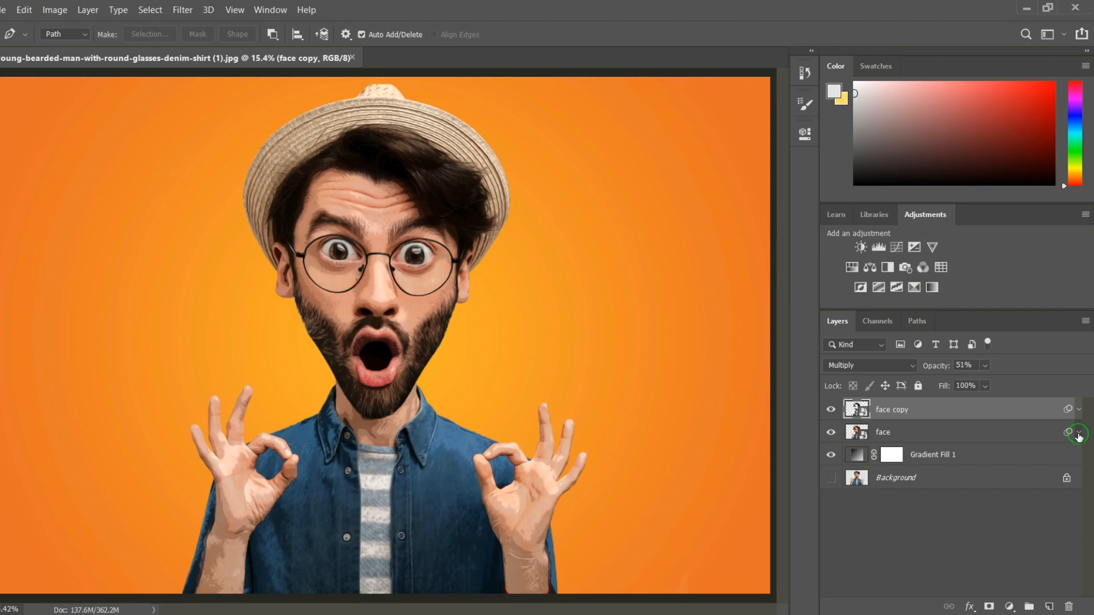
click(935, 436)
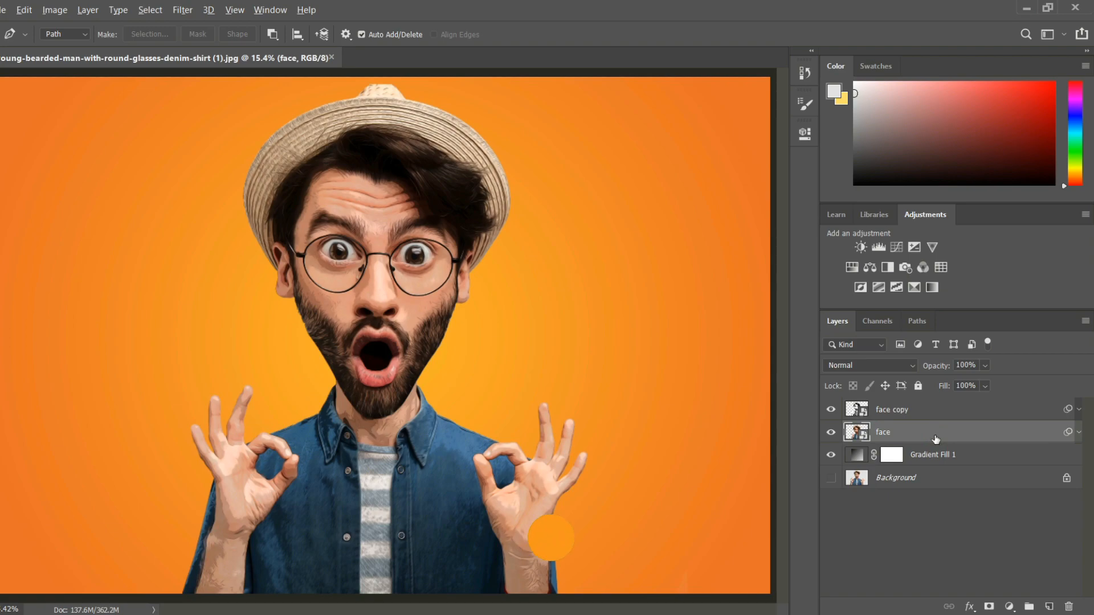
key(ctrl+alt+shift+e)
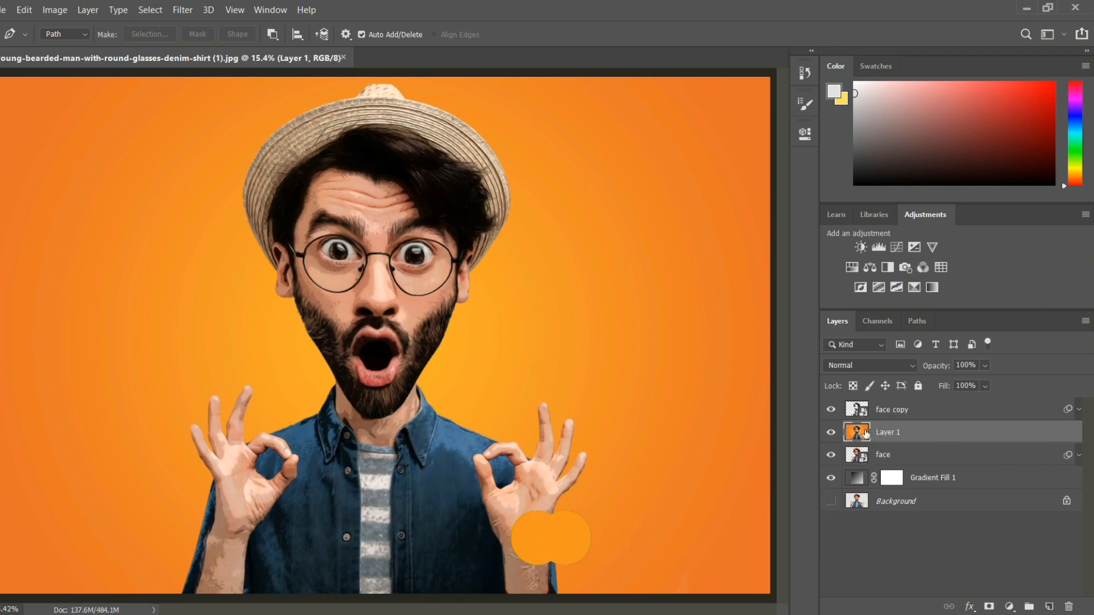
drag(856, 435, 856, 406)
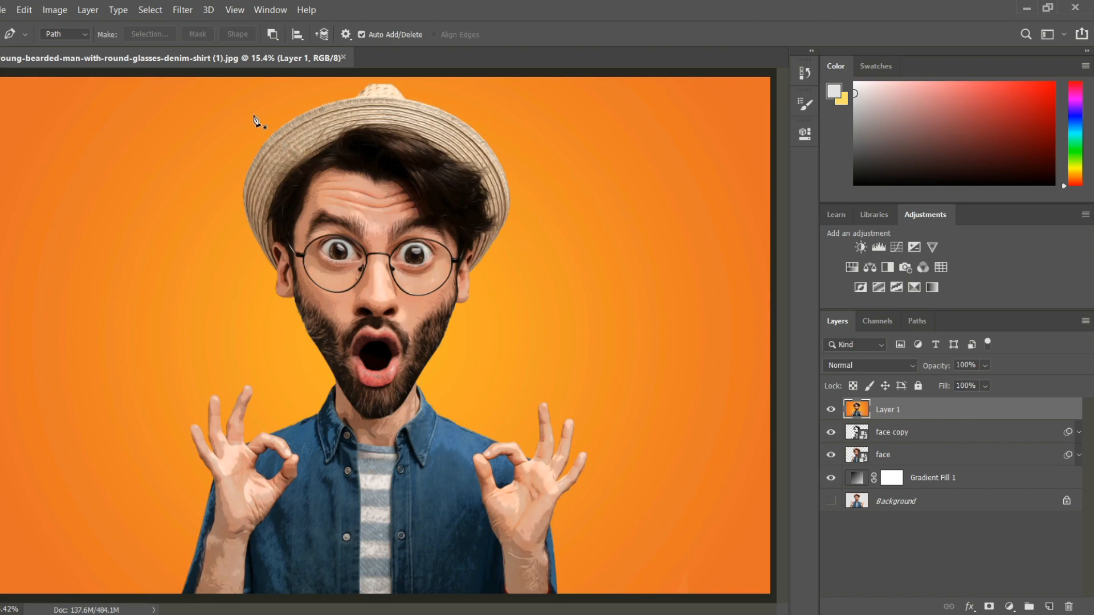
- Apply a High Pass filter with a radius of 20 pixels to the stamped layer
click(190, 13)
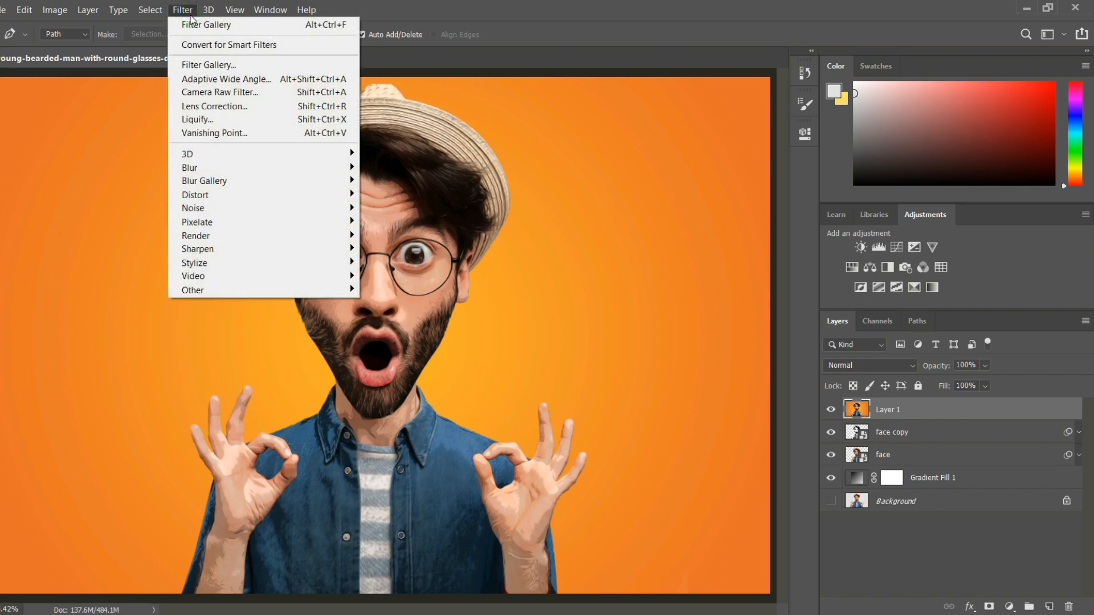
mouse_move(249, 292)
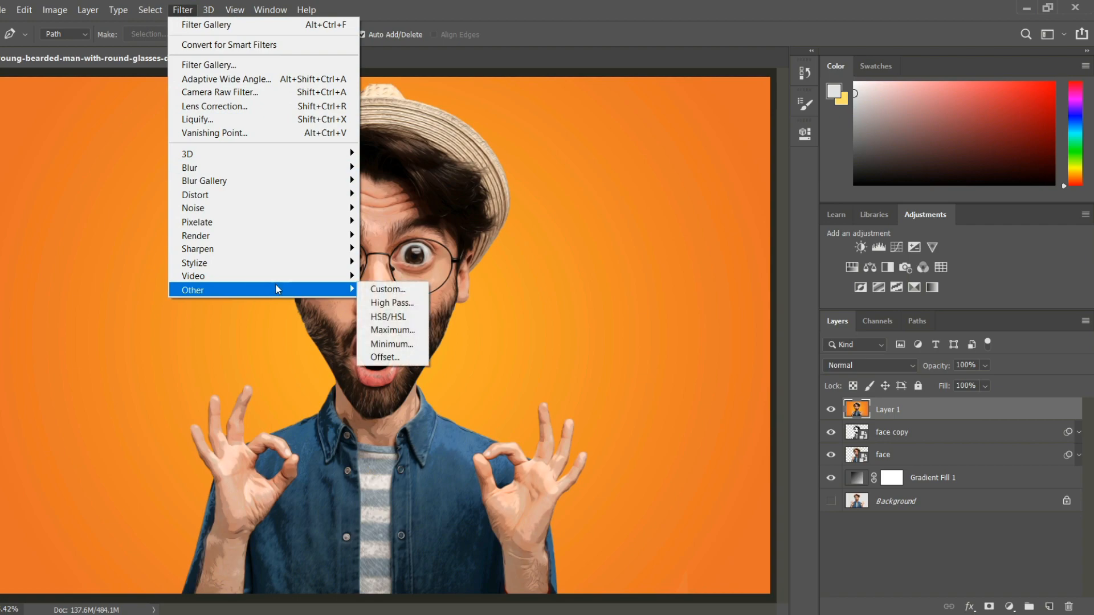
click(390, 302)
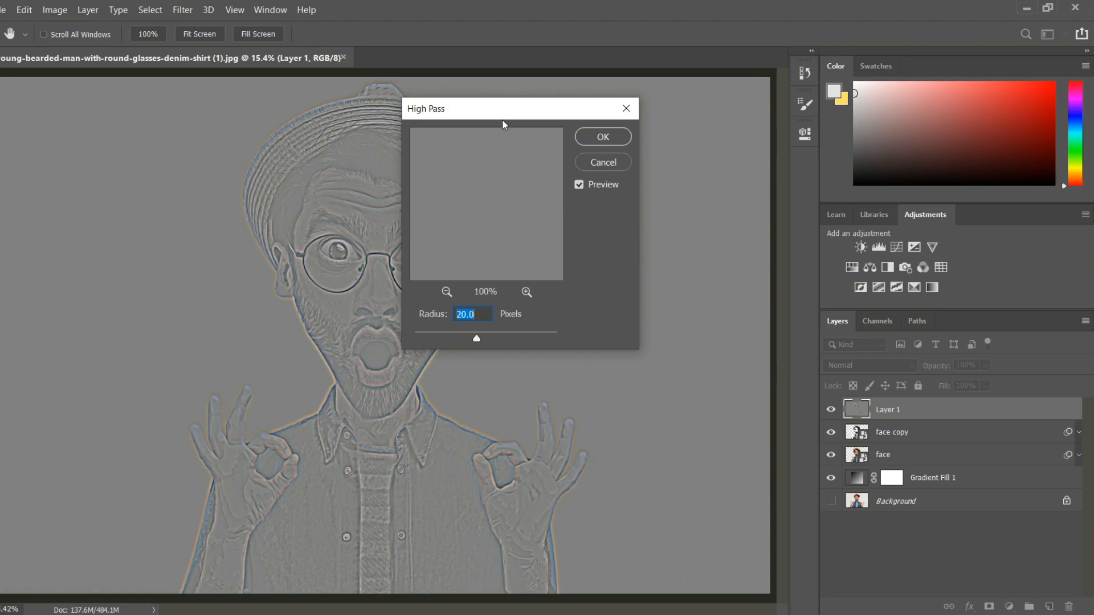
drag(513, 115, 665, 108)
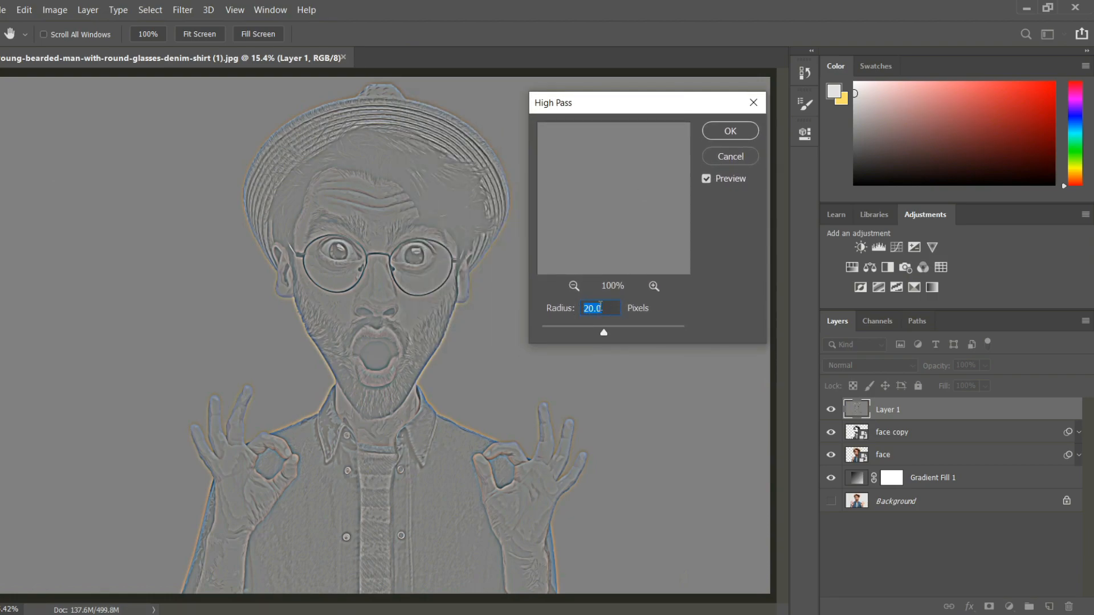
click(731, 132)
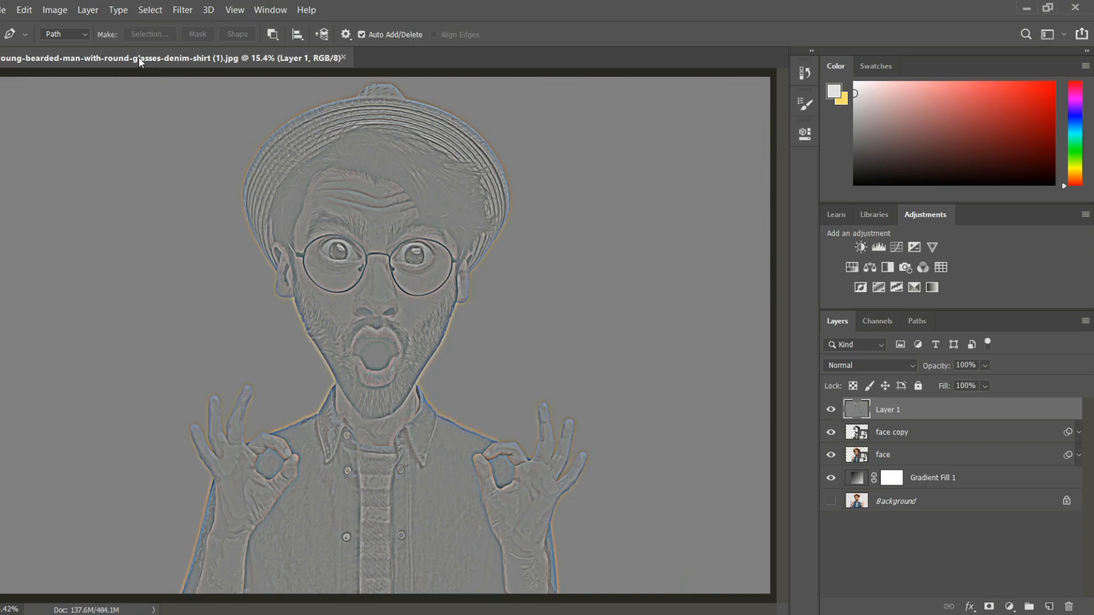
- Desaturate the High Pass layer and set its blend mode to Hard Light
click(57, 12)
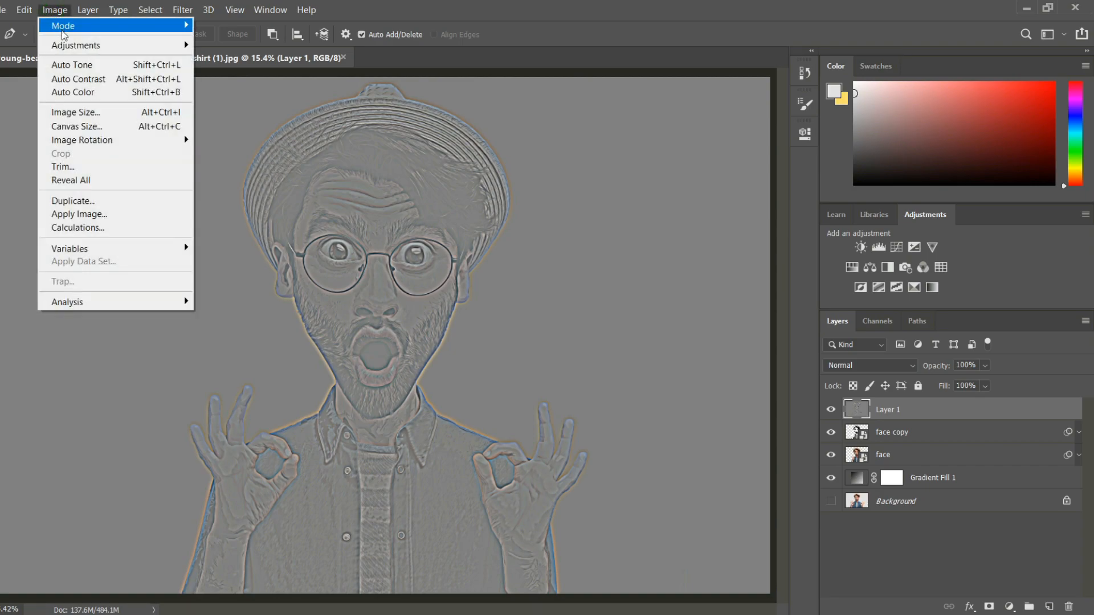
mouse_move(69, 49)
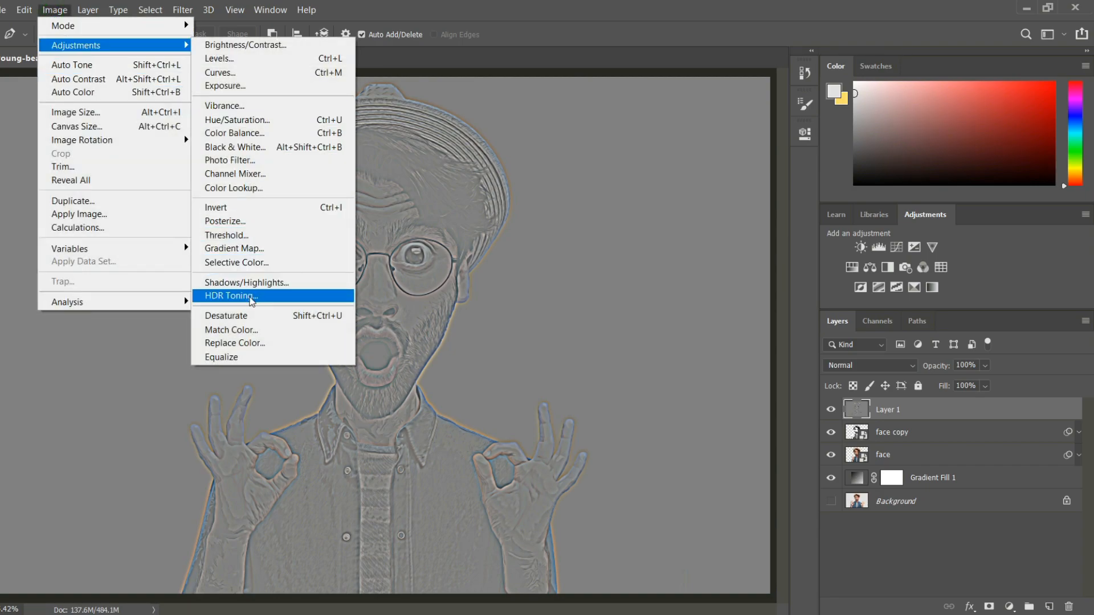
click(253, 318)
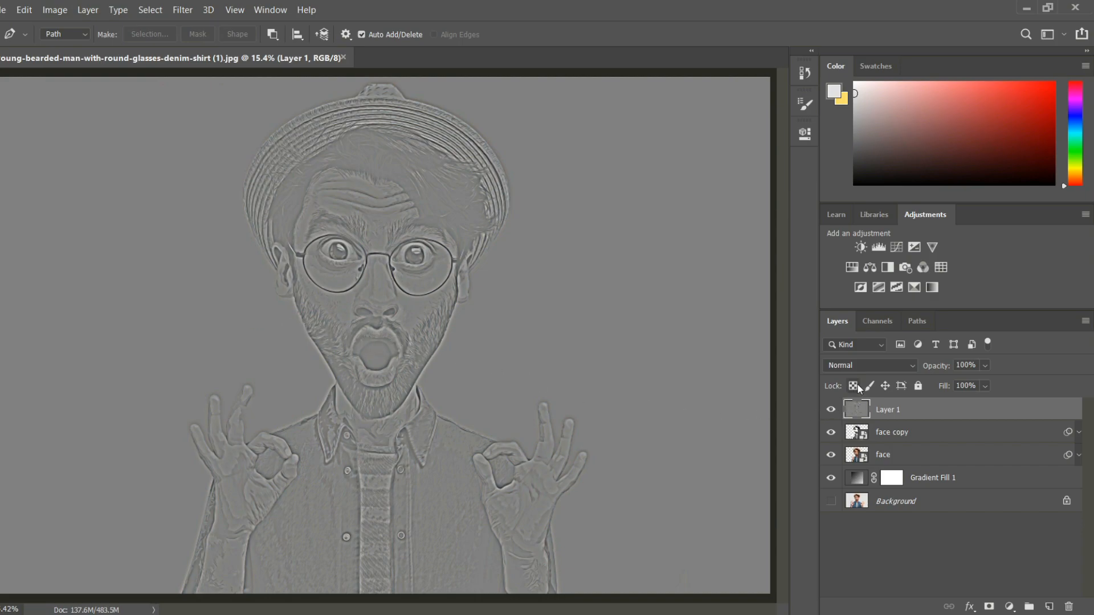
click(889, 363)
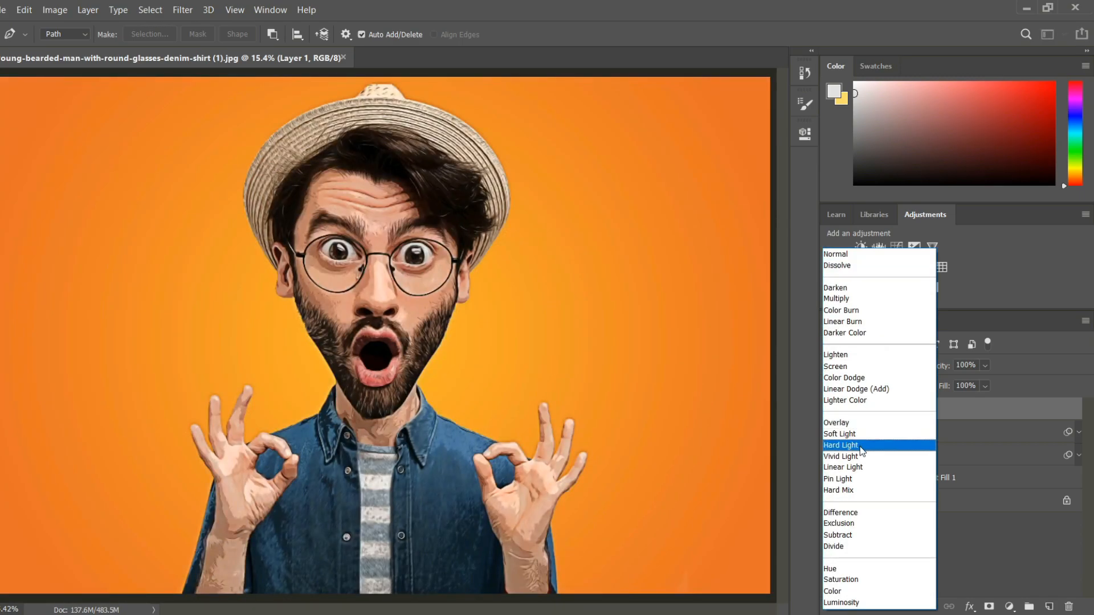
click(862, 448)
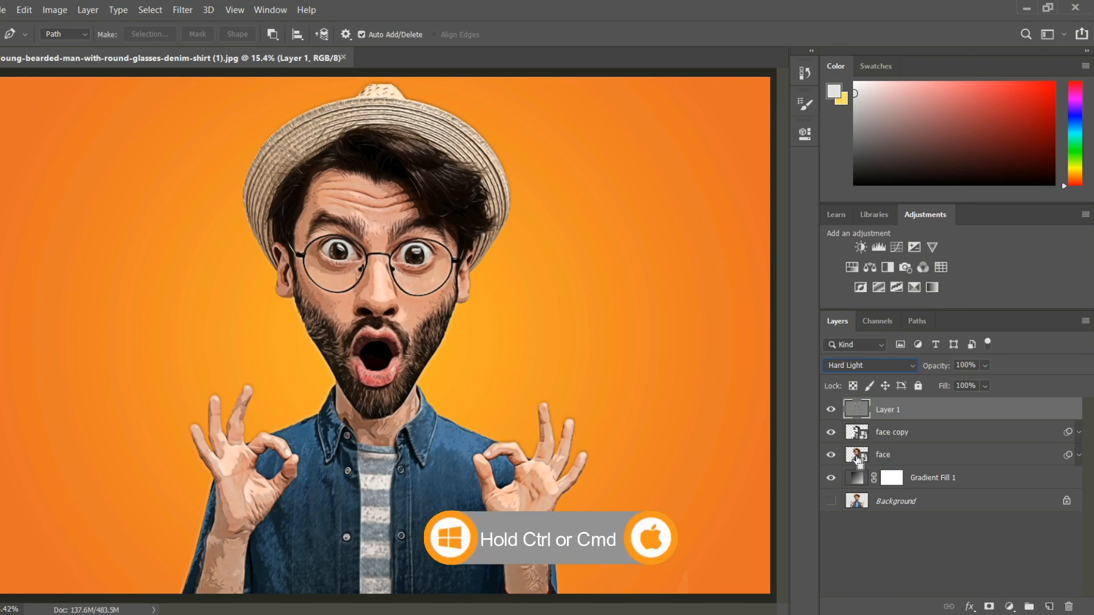
- Load the face layer's outline as a selection, fill it with a black (000000) Solid Color layer and move that layer below face
ctrl+click(858, 458)
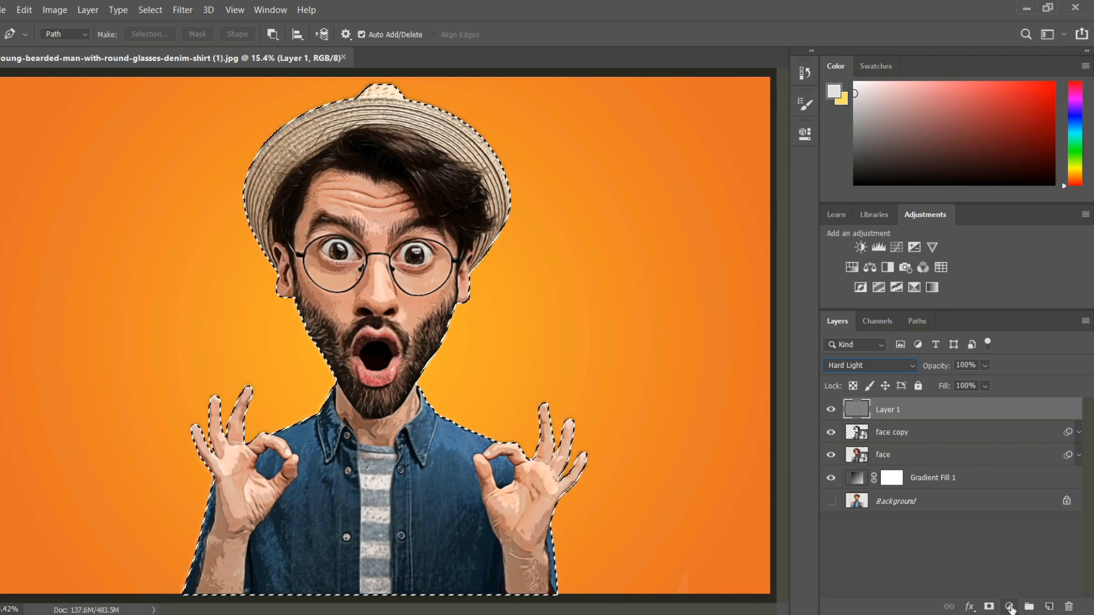
click(1009, 607)
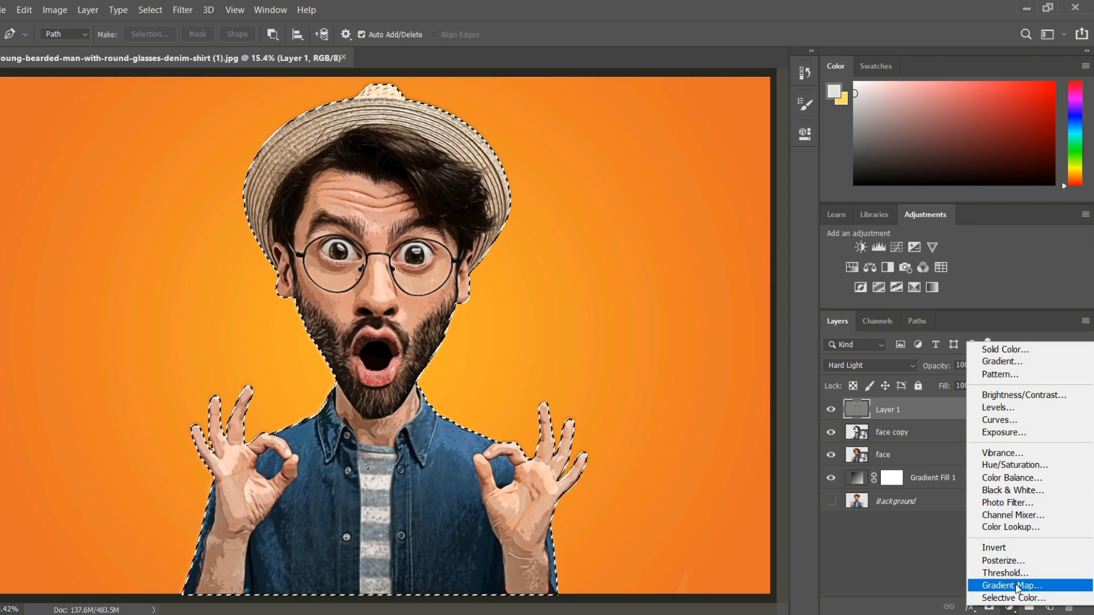
click(1013, 350)
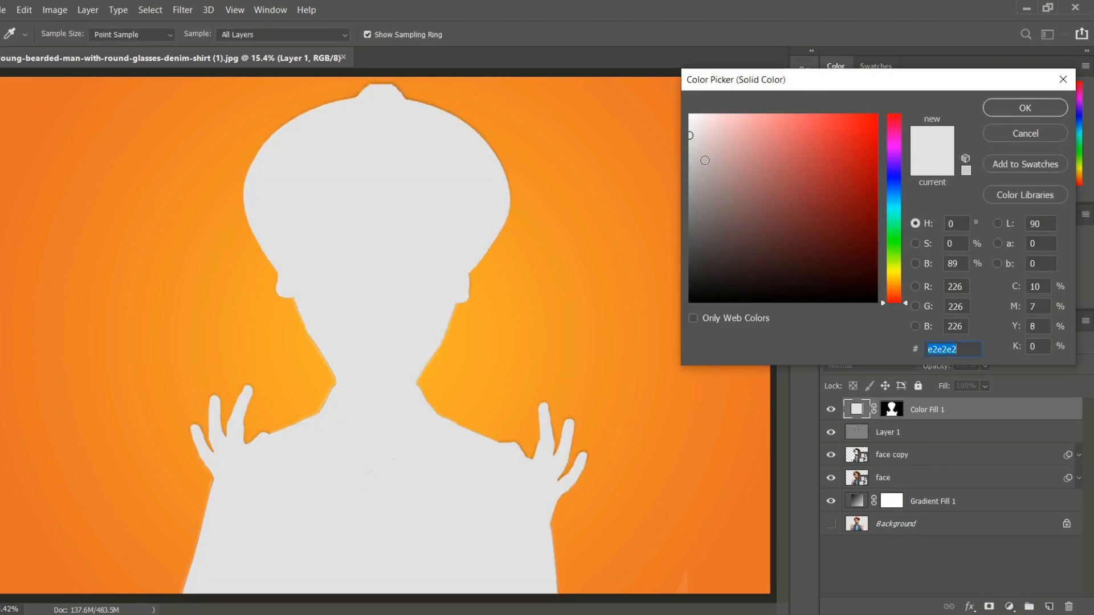
mouse_move(695, 139)
mouse_down()
mouse_move(700, 128)
mouse_move(691, 304)
mouse_up()
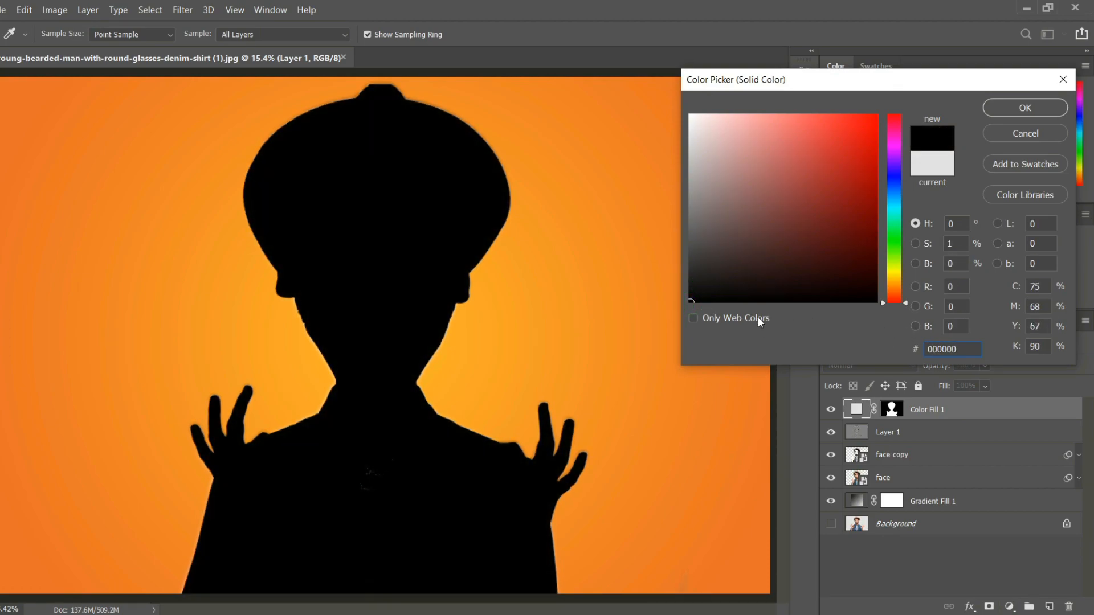
click(1000, 109)
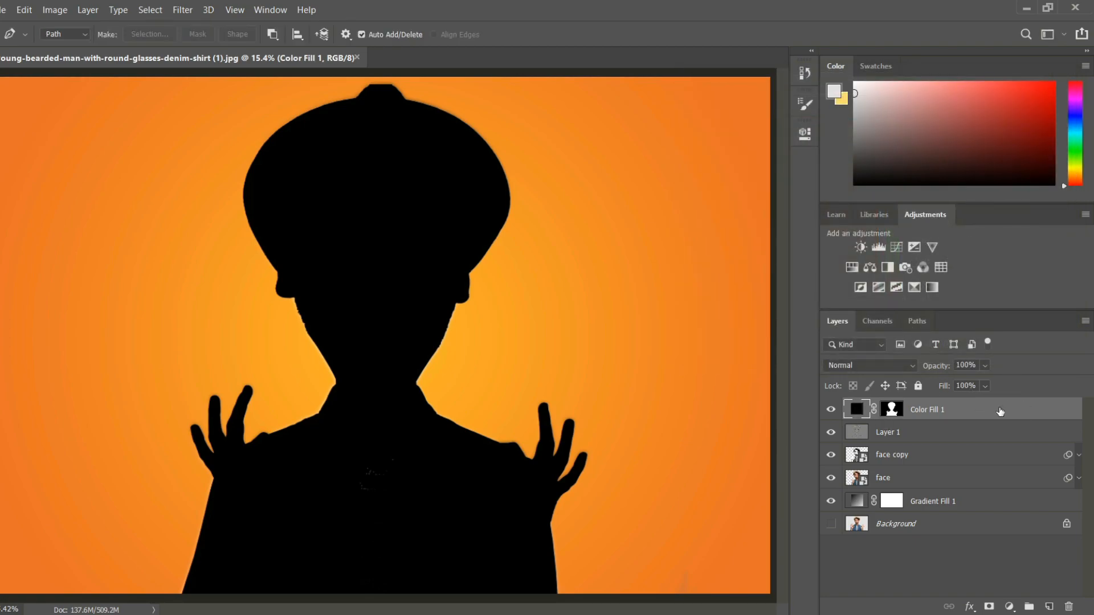
drag(1002, 413, 990, 490)
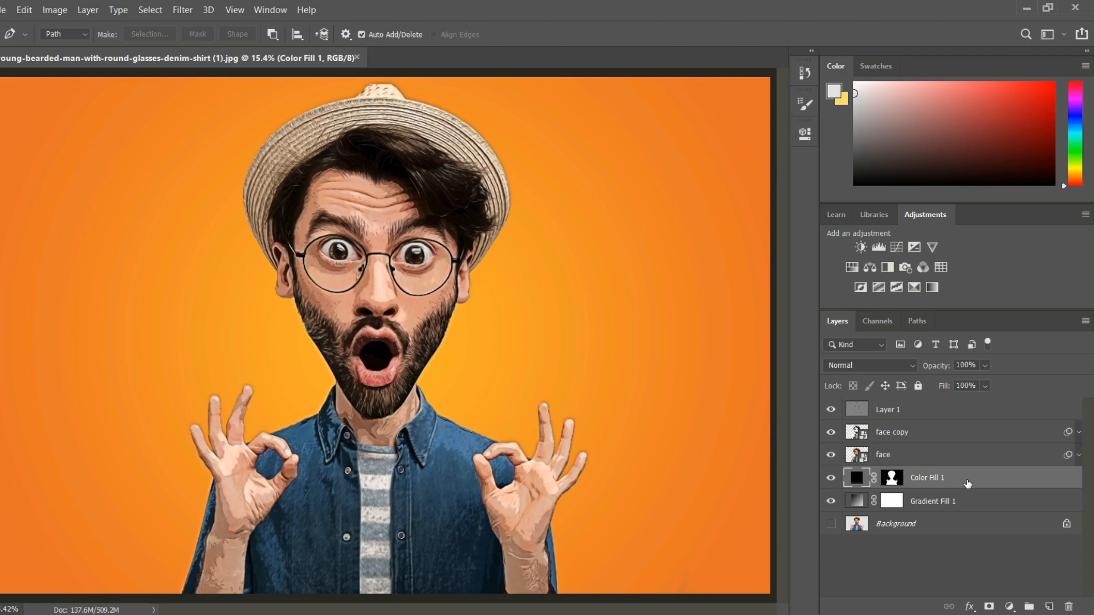
- Add a black 20 px outside Stroke to the silhouette fill layer, with Multiply blending and 100% opacity
click(970, 606)
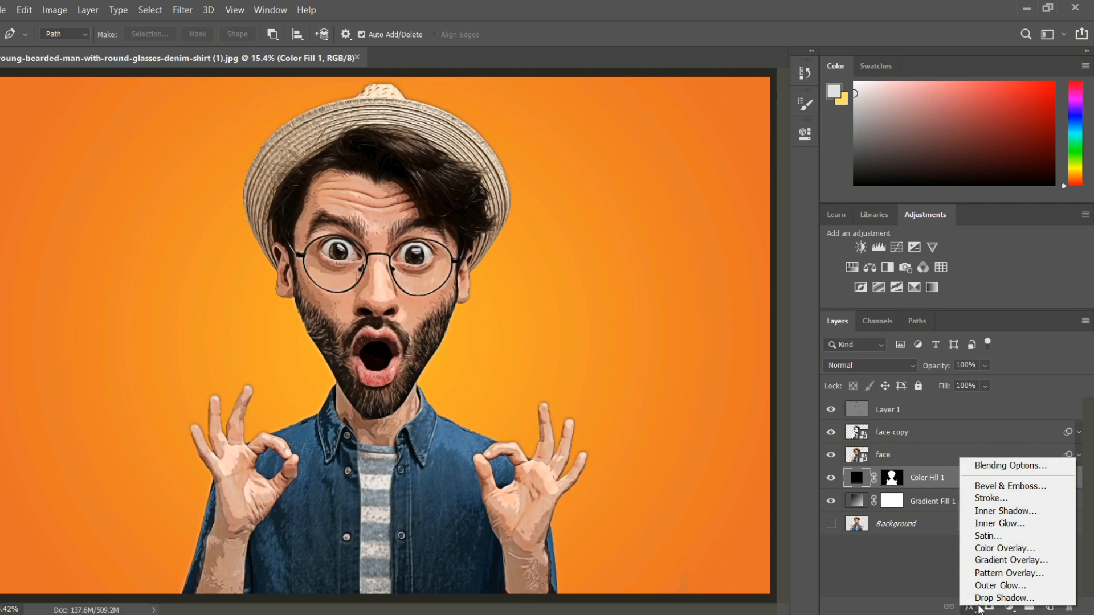
click(1004, 499)
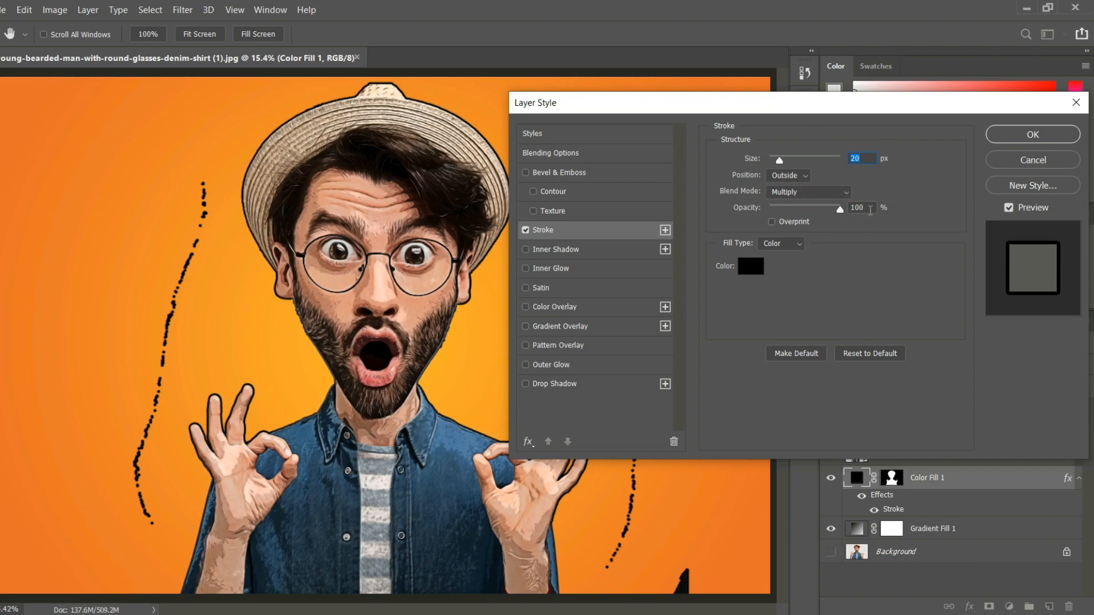
click(1010, 135)
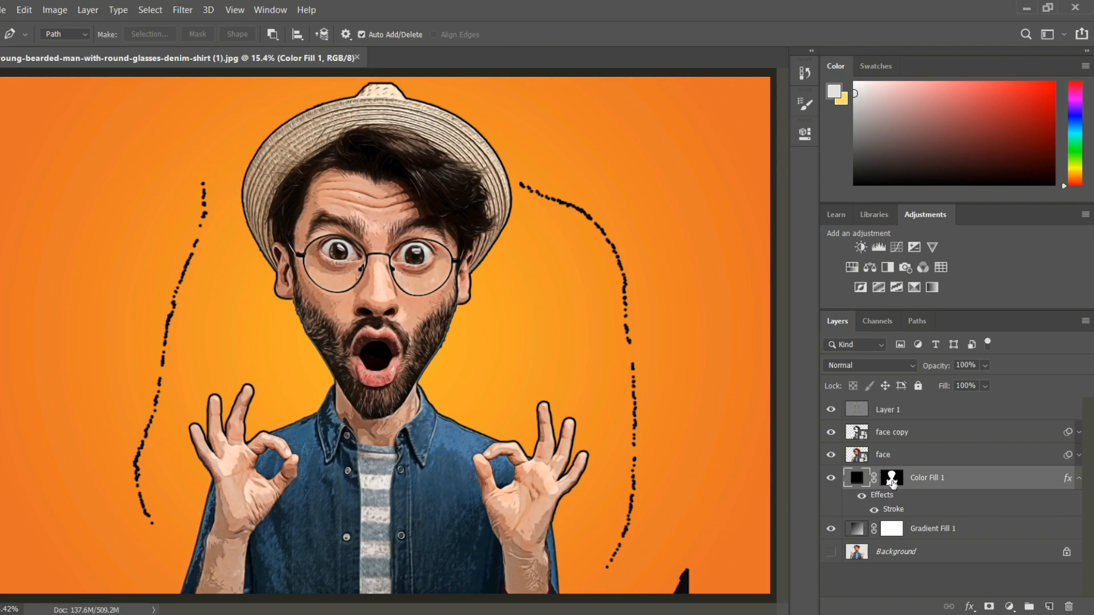
- Paint black on the Color Fill 1 layer mask to hide the stray black specks on both sides of the man and near the bottom edge
click(892, 481)
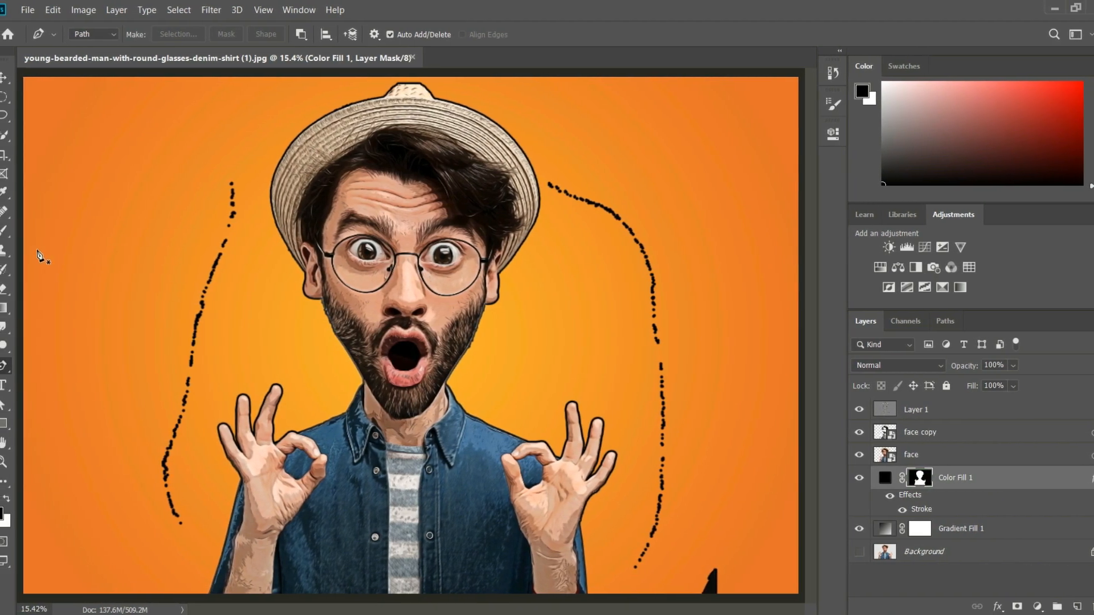
click(14, 233)
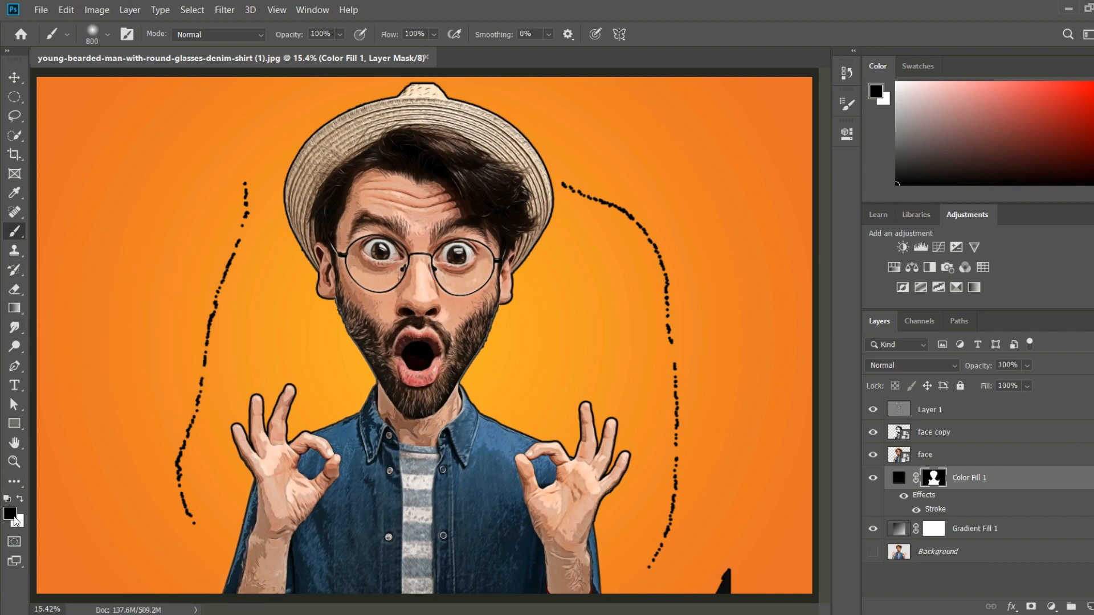
click(185, 518)
mouse_move(185, 518)
mouse_down()
mouse_move(184, 432)
mouse_move(212, 375)
mouse_move(242, 166)
mouse_up()
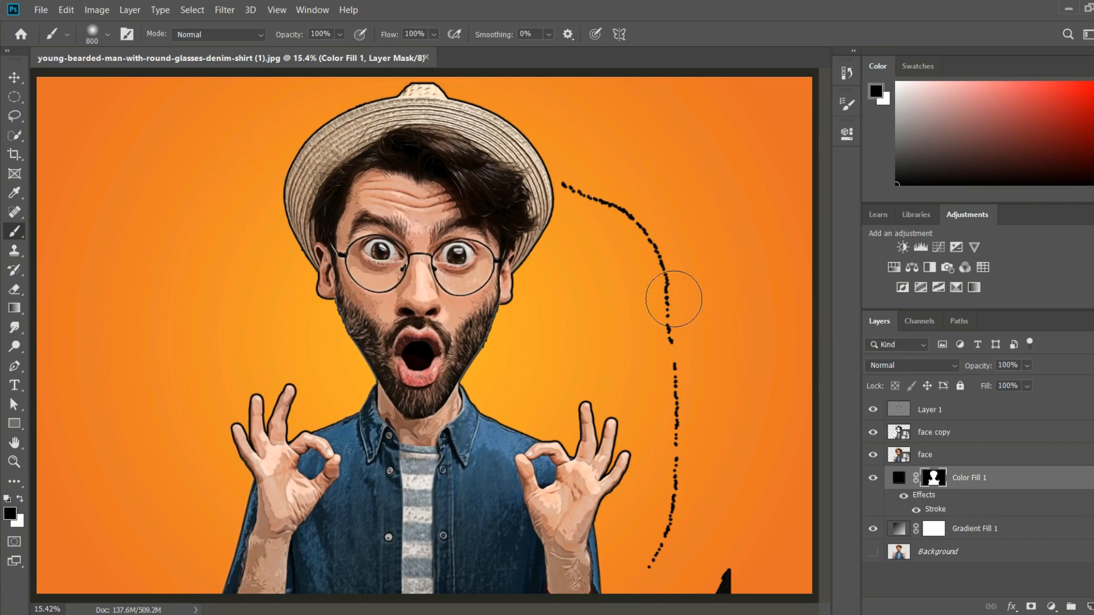
mouse_move(661, 256)
mouse_down()
mouse_move(583, 163)
mouse_move(587, 176)
mouse_move(577, 177)
mouse_move(669, 268)
mouse_move(694, 342)
mouse_move(690, 477)
mouse_move(663, 571)
mouse_move(713, 583)
mouse_move(733, 573)
mouse_move(715, 588)
mouse_move(745, 589)
mouse_move(725, 570)
mouse_move(732, 545)
mouse_move(727, 576)
mouse_up()
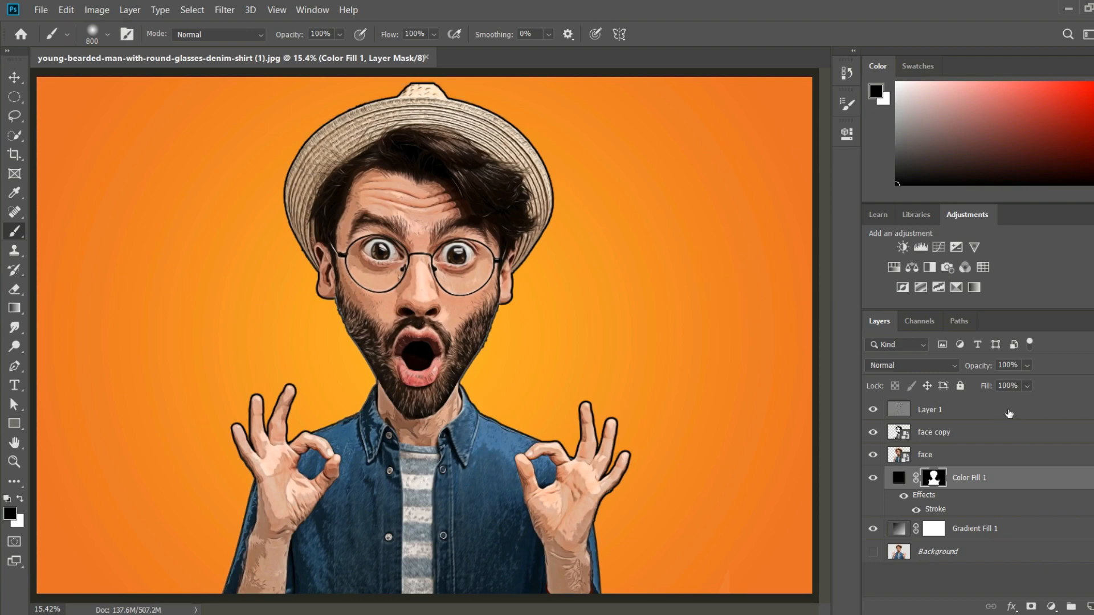
- Add a Color Balance adjustment above Layer 1 and shift its midtones slightly toward magenta and red
click(1009, 413)
key(z)
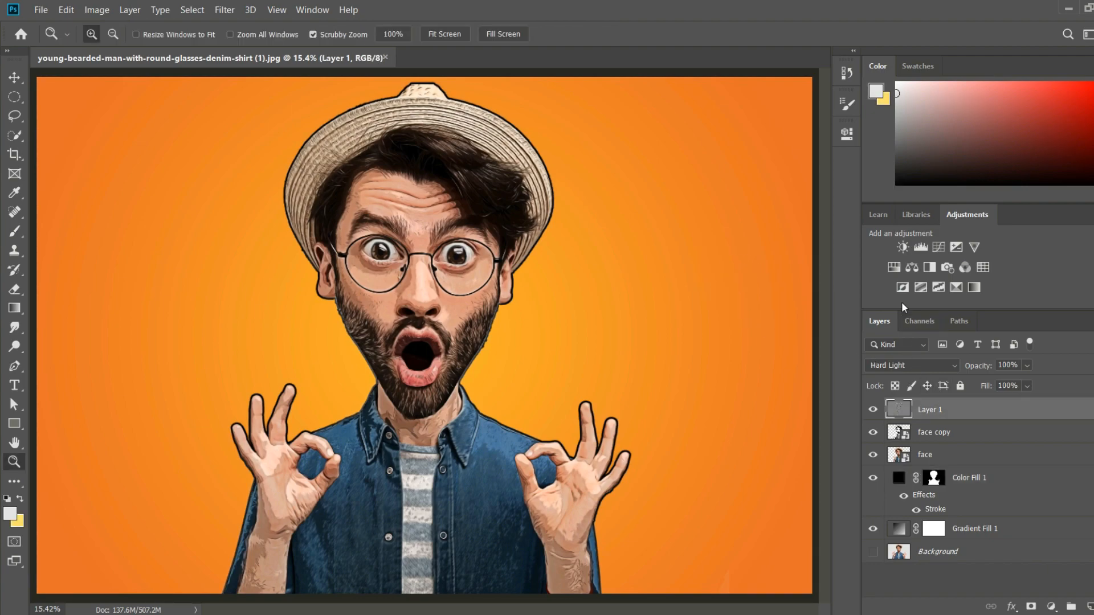
click(912, 269)
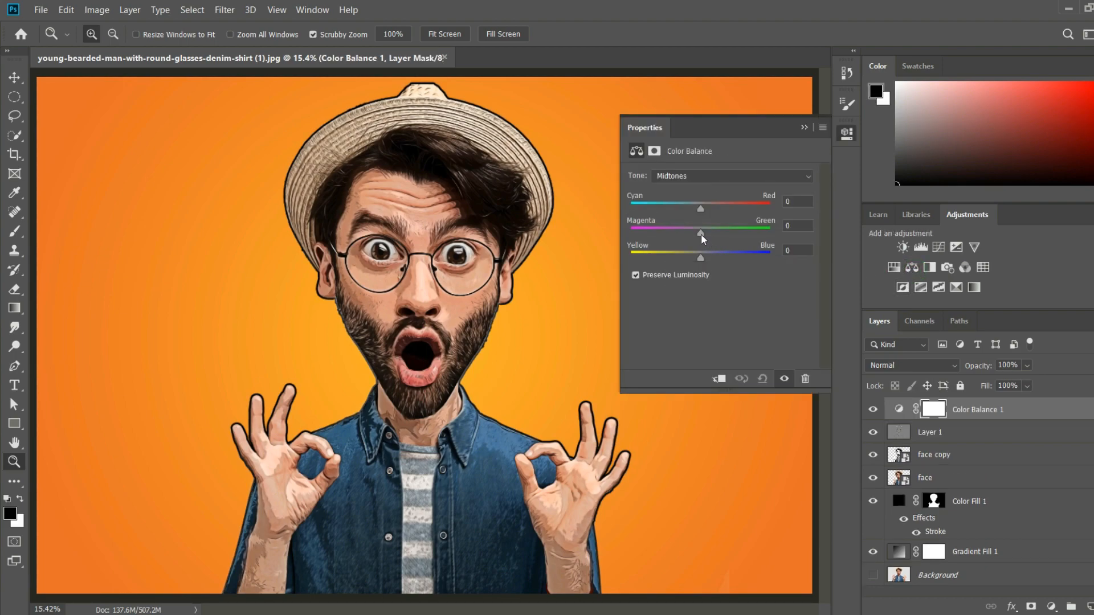
drag(701, 234, 692, 235)
drag(703, 209, 707, 211)
click(848, 135)
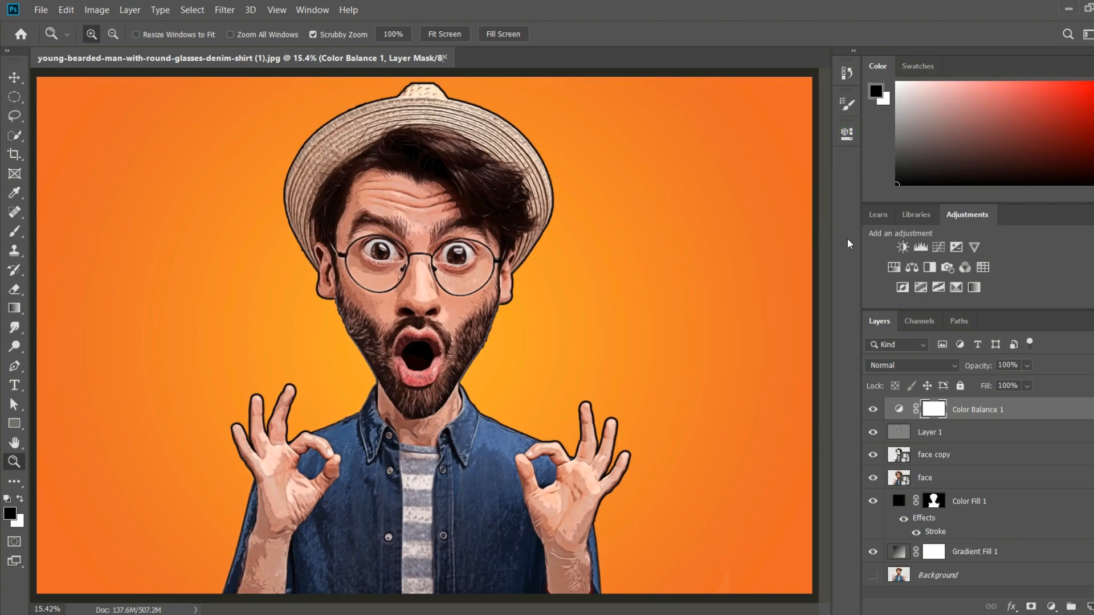
- Add a Vibrance adjustment above the Color Balance layer with Vibrance +26 and Saturation +8
click(975, 248)
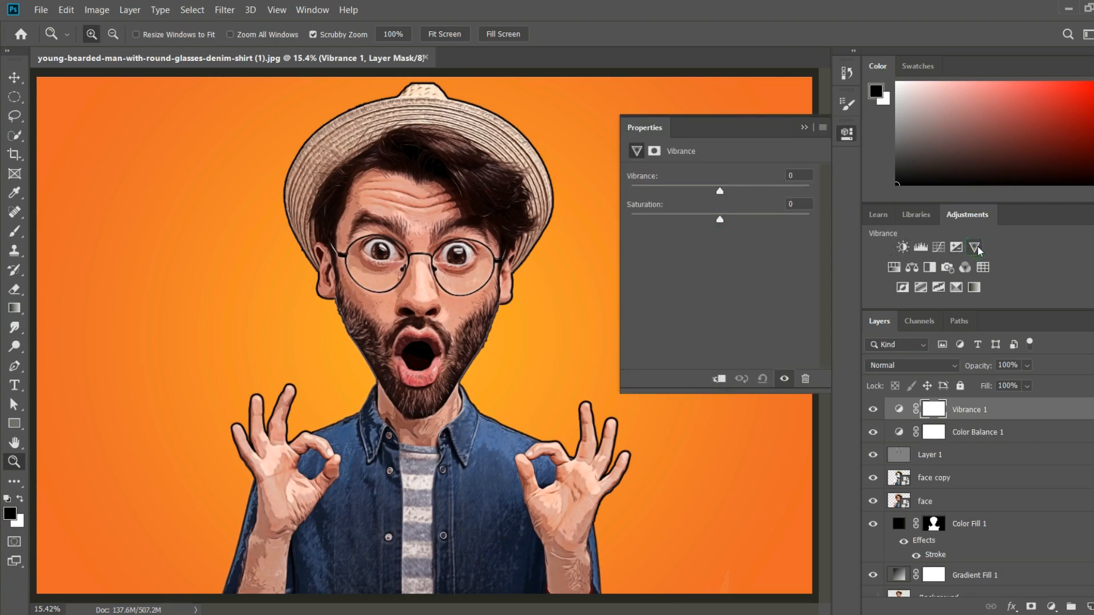
drag(721, 225, 744, 191)
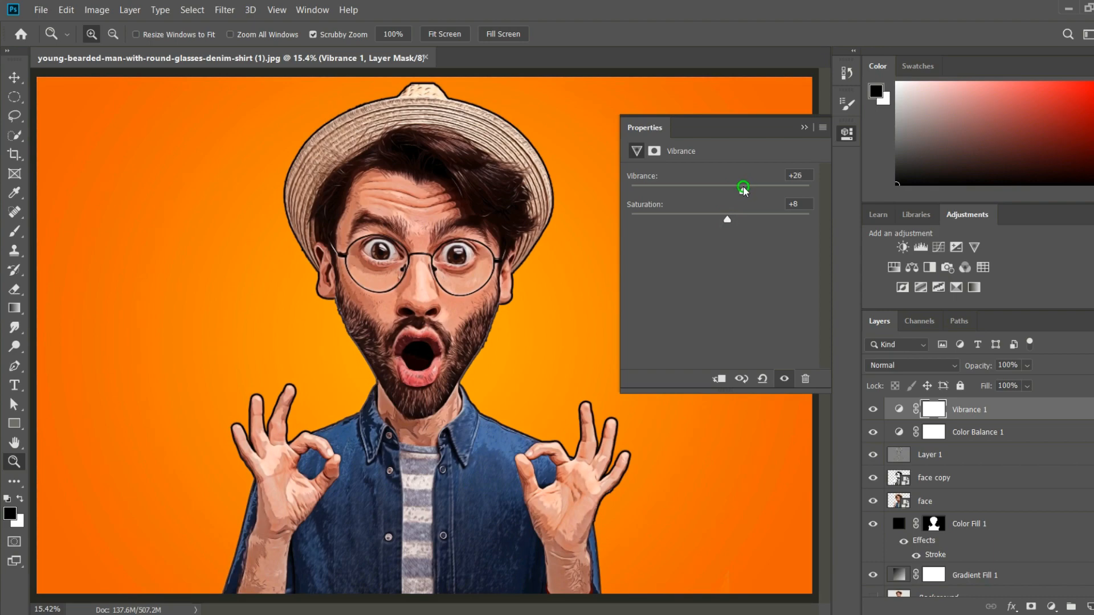
click(848, 141)
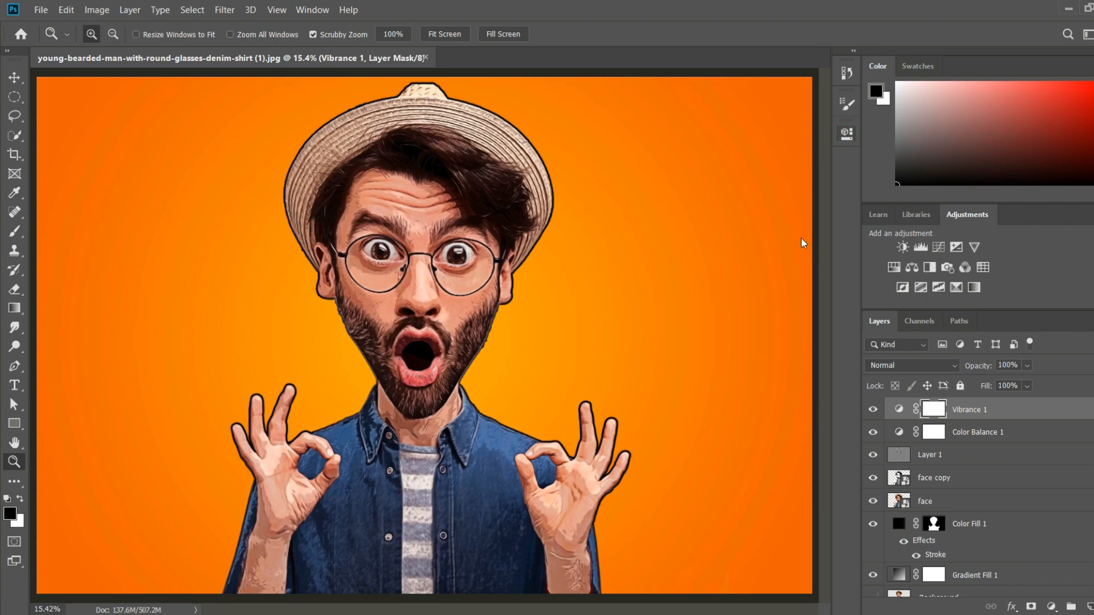